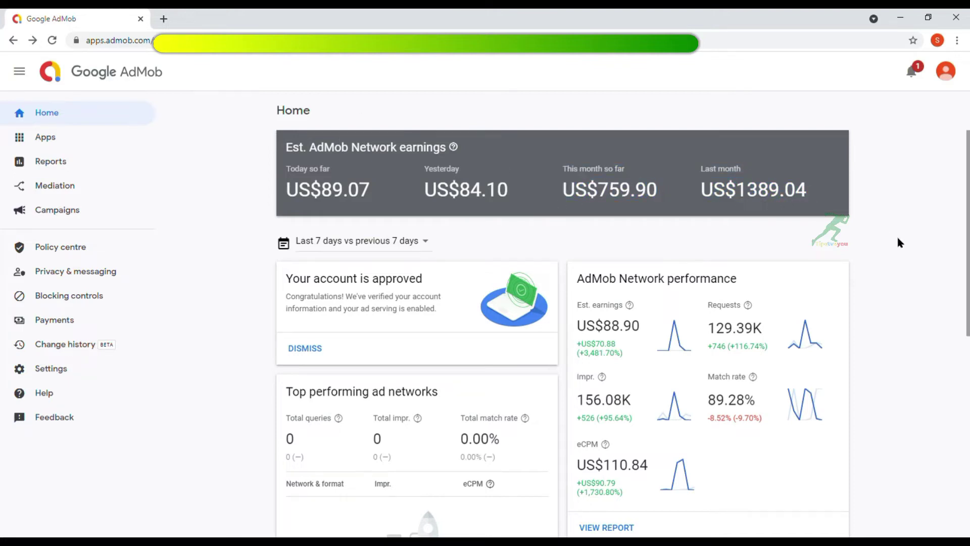
Step: Scroll the AdMob dashboard, highlighting Network performance, the US$110.84 eCPM and the US$1489.65 June payment
scroll(910, 198, down, 1)
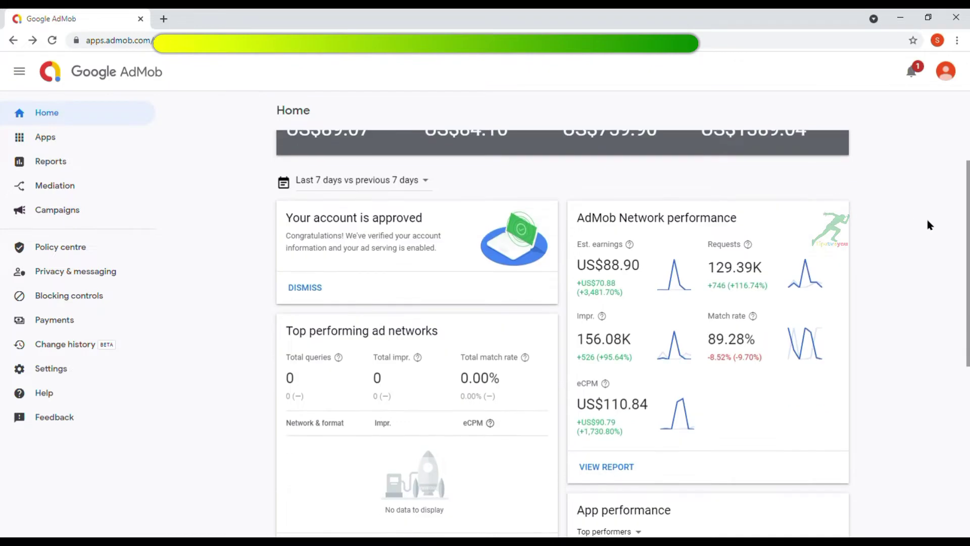
drag(577, 217, 745, 222)
click(901, 219)
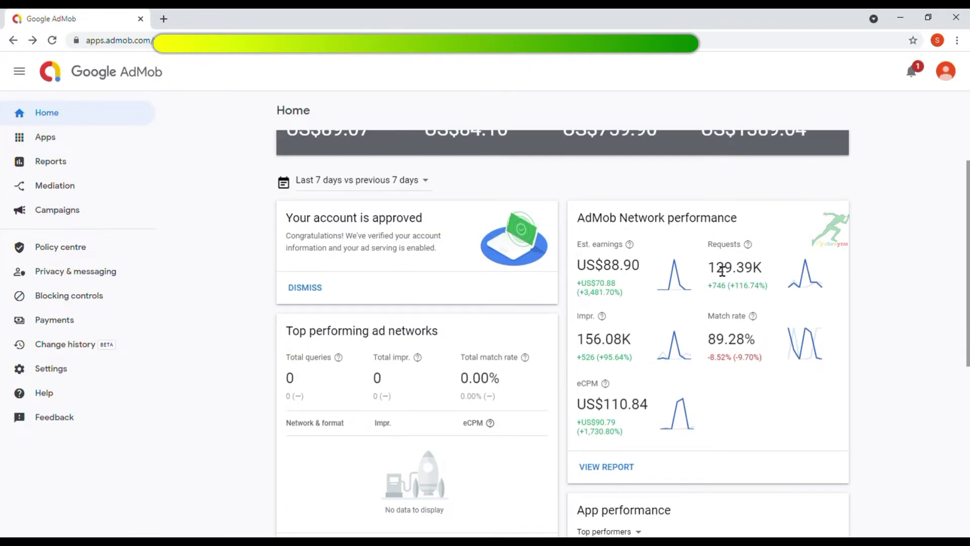
scroll(882, 237, down, 1)
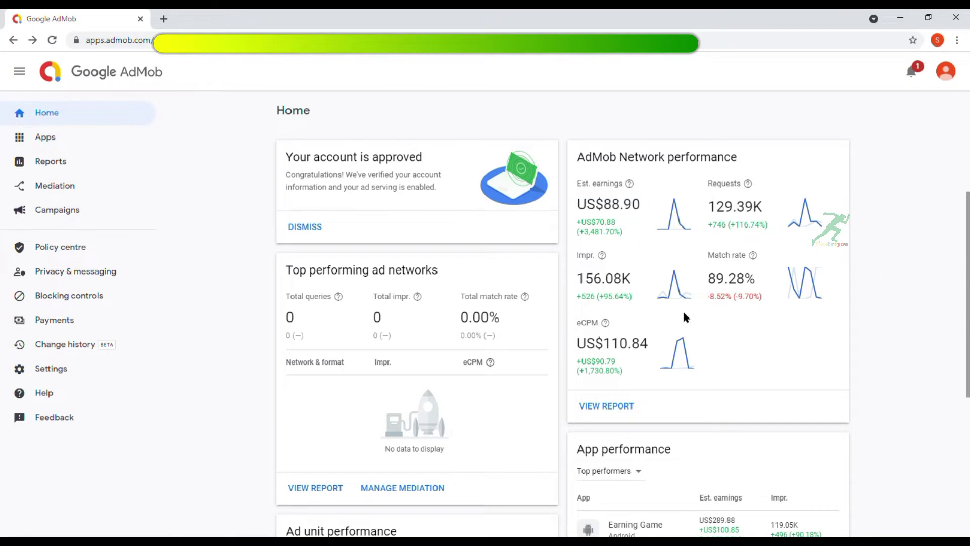
drag(577, 345, 903, 349)
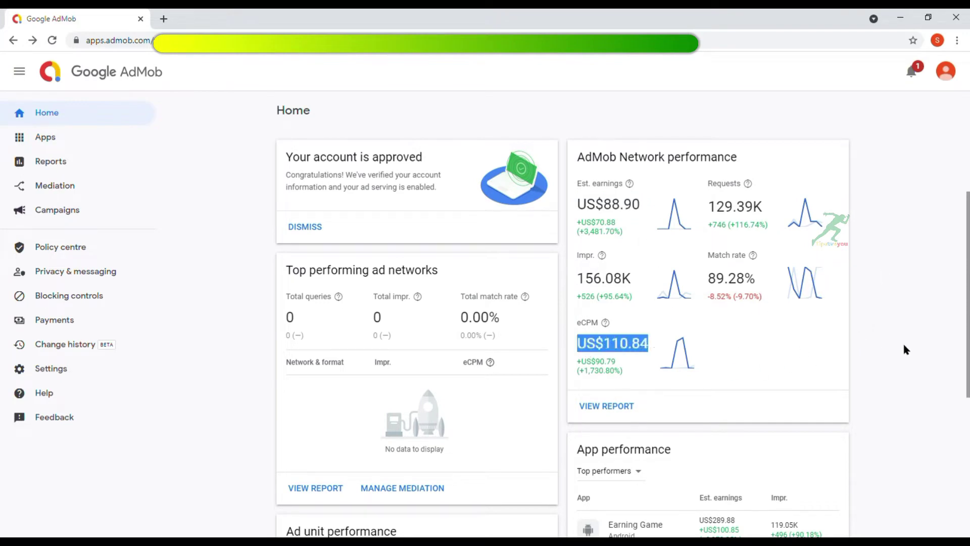
click(901, 338)
scroll(907, 273, down, 5)
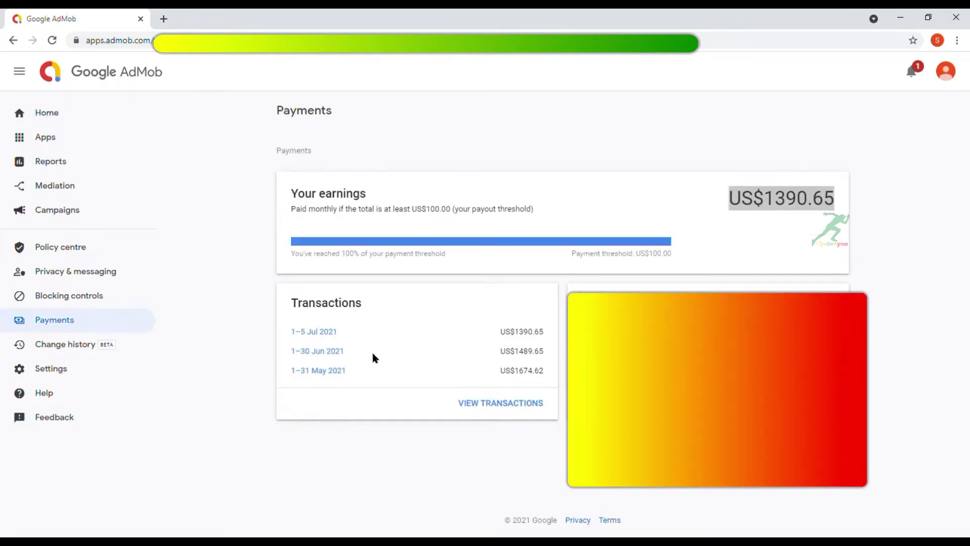
drag(503, 360, 546, 372)
click(516, 387)
Step: Highlight the July transaction amount, the Your earnings heading and the payment threshold progress and amount
click(431, 456)
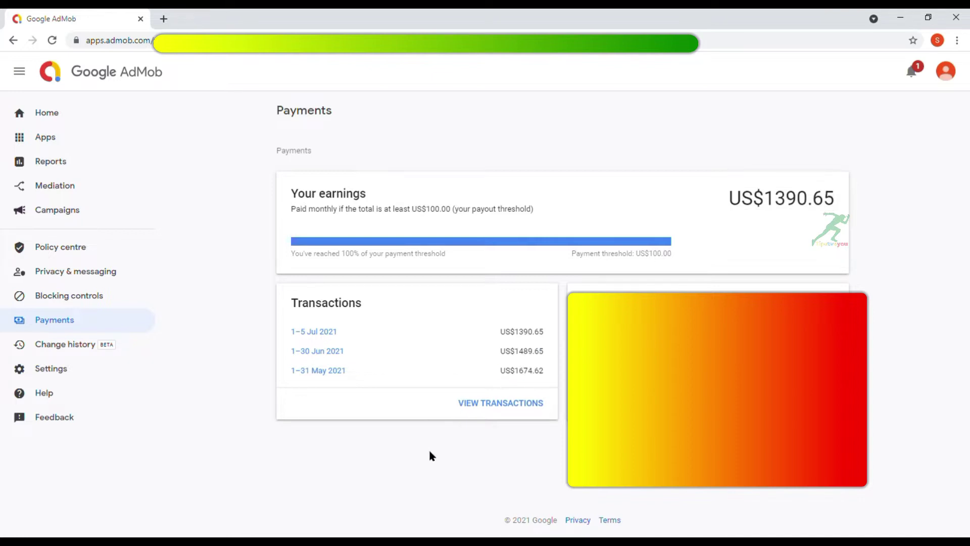
drag(505, 332, 539, 332)
triple_click(303, 197)
click(342, 260)
drag(302, 264, 446, 259)
click(563, 259)
drag(598, 259, 707, 256)
click(708, 255)
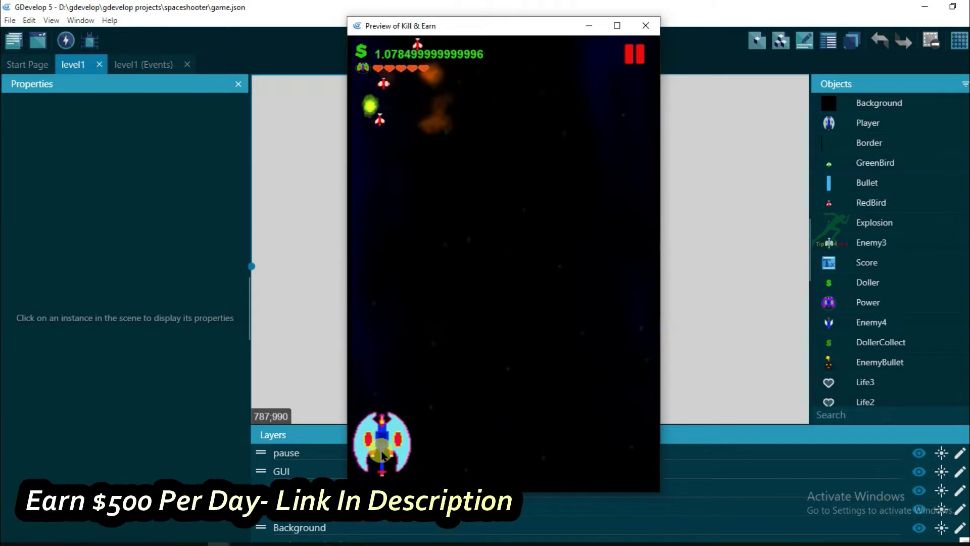
Step: Pause the running Kill & Earn preview, return to its title screen and exit to the total earnings screen
click(635, 54)
click(409, 314)
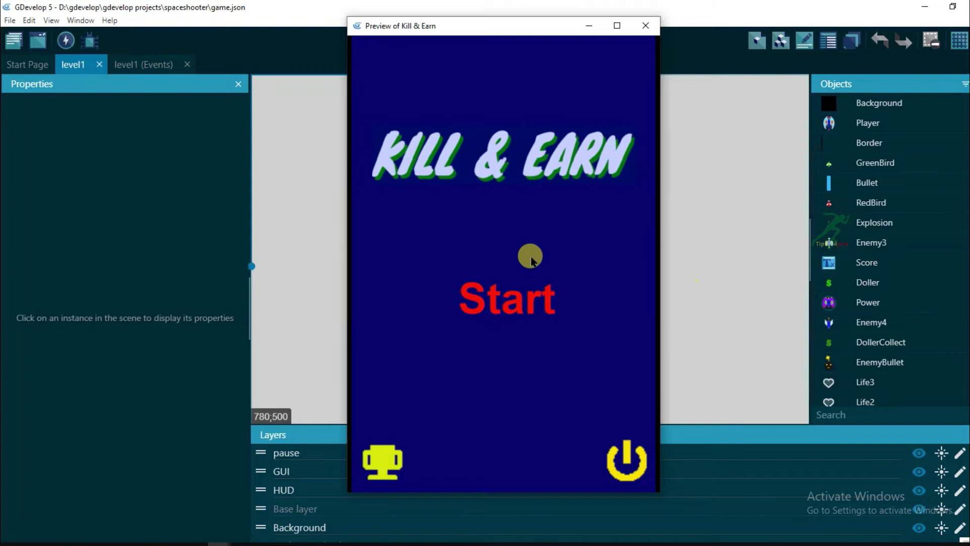
click(626, 459)
click(570, 331)
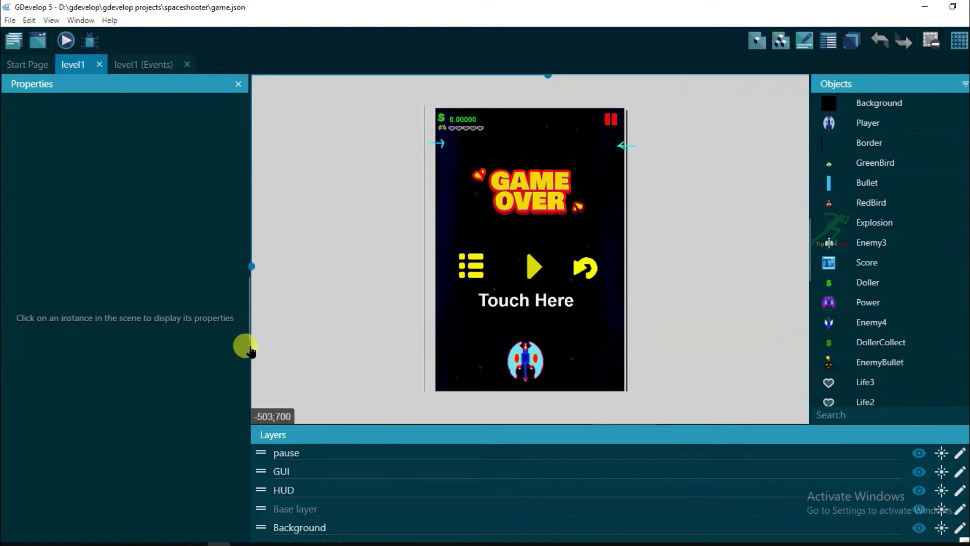
Step: In Chrome, load the GDevelop website and scroll through its home page
click(196, 543)
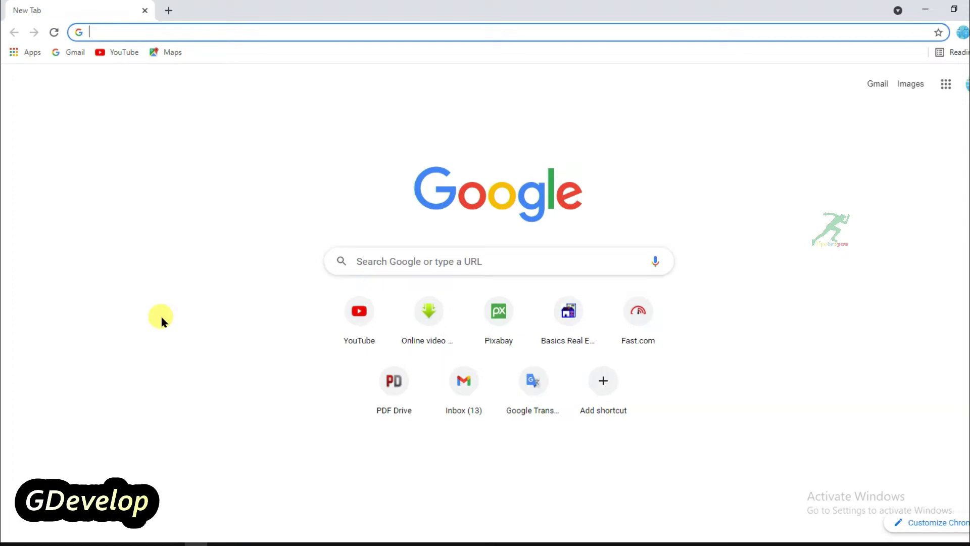
text(gdevelop-app.com)
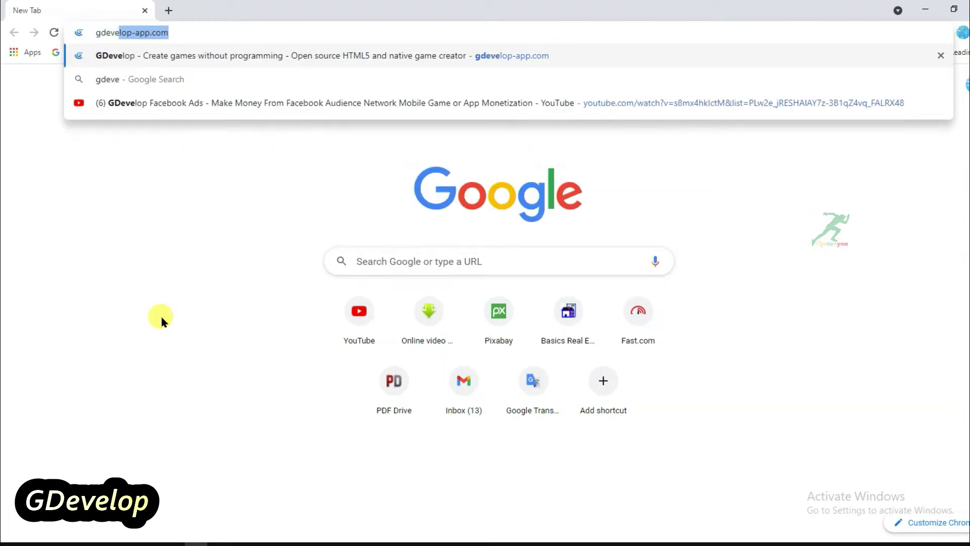
key(Return)
scroll(713, 228, down, 1)
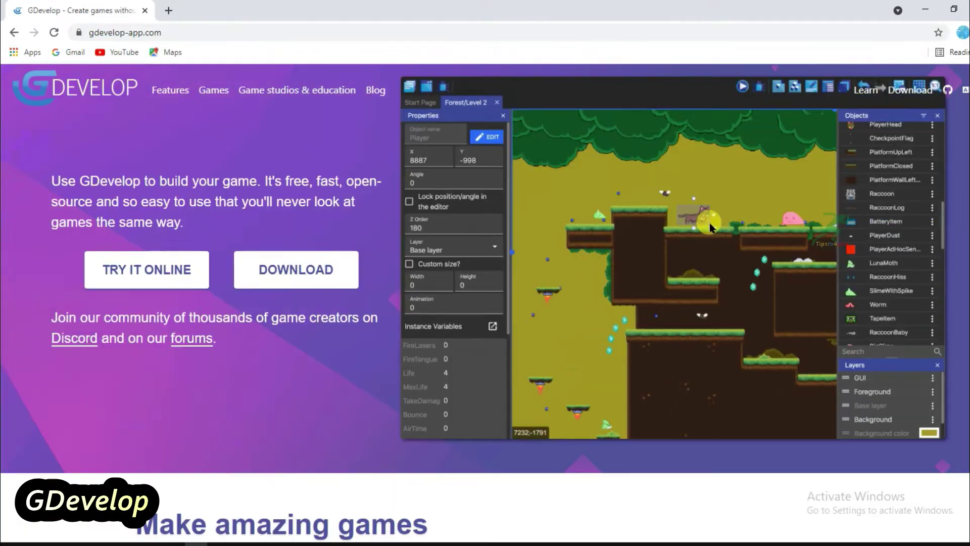
scroll(709, 230, down, 7)
scroll(708, 225, down, 4)
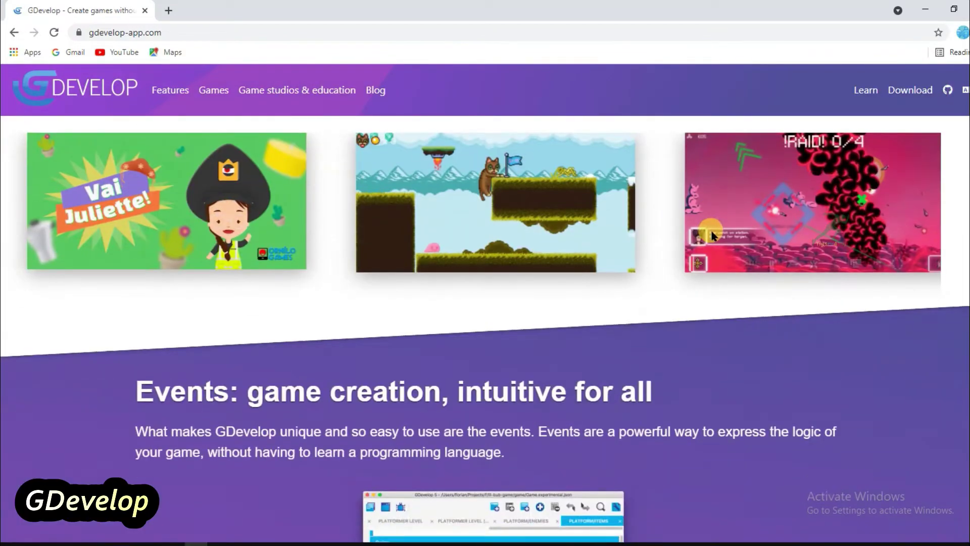
scroll(879, 349, up, 3)
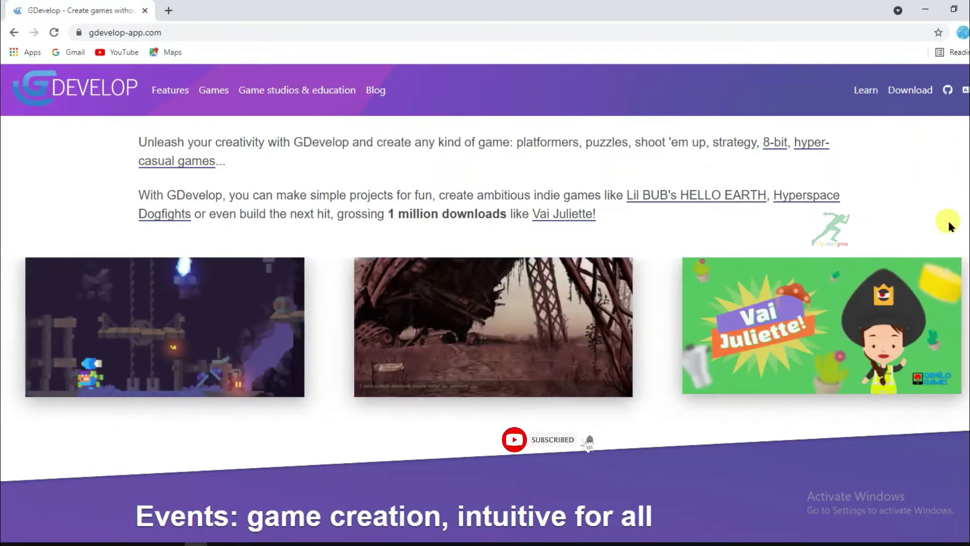
scroll(920, 212, up, 5)
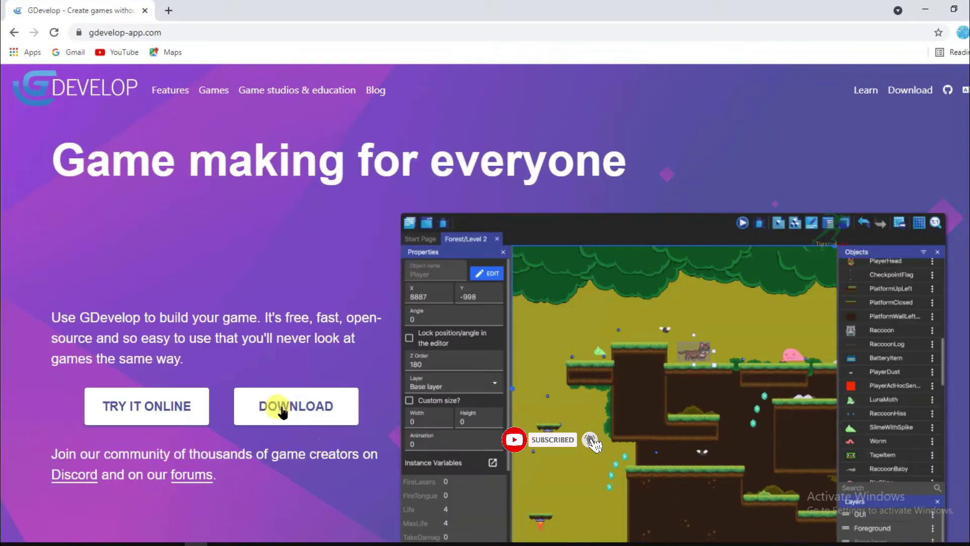
Step: Download the GDevelop Windows installer and check its 109 MB progress in the Downloads list
click(317, 409)
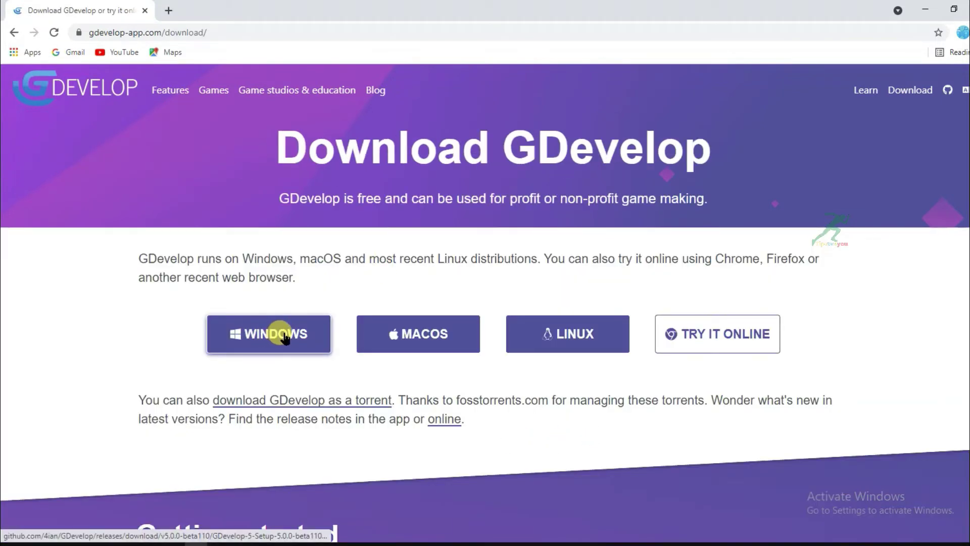
click(291, 356)
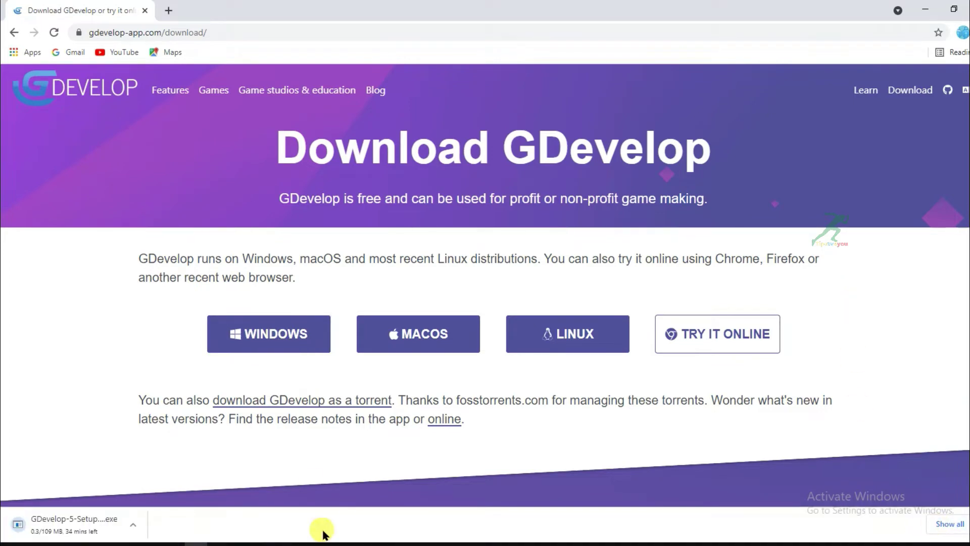
click(942, 526)
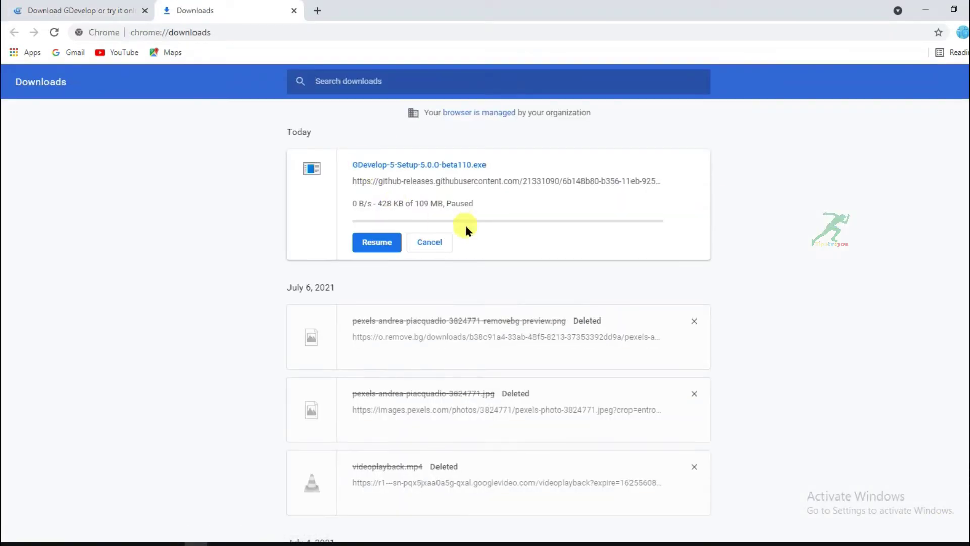
drag(415, 204, 438, 207)
drag(377, 203, 512, 208)
click(515, 207)
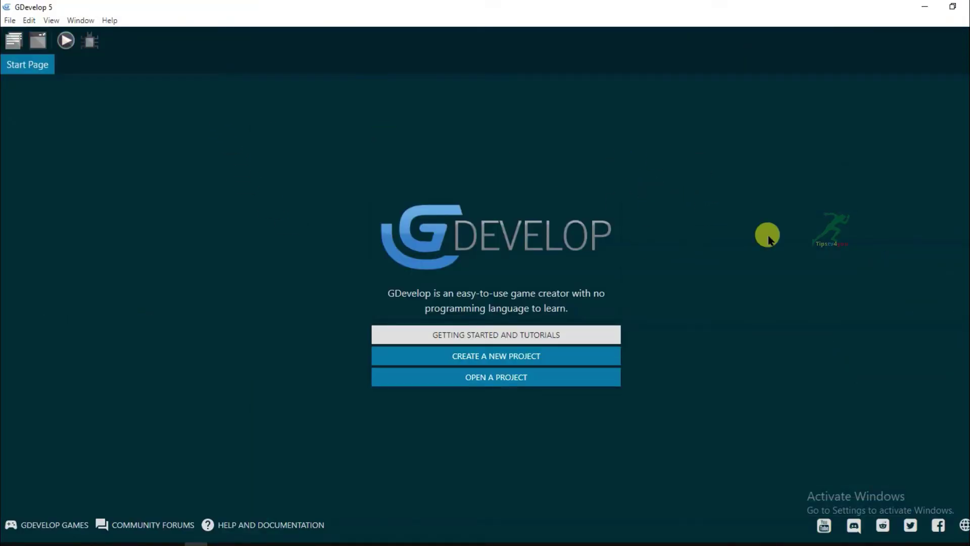
Step: Start a new project in the D:\gdevelop folder using the Empty game starter
click(529, 360)
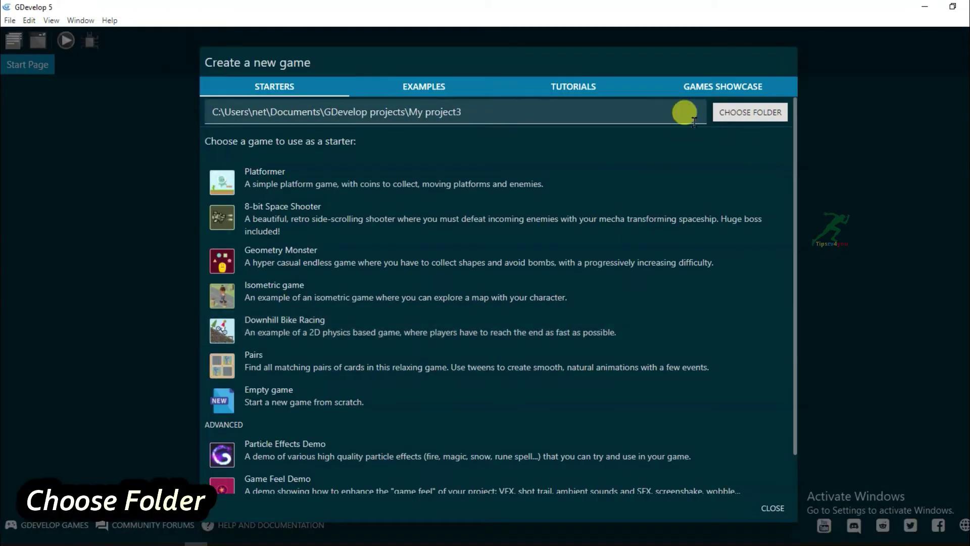
click(753, 118)
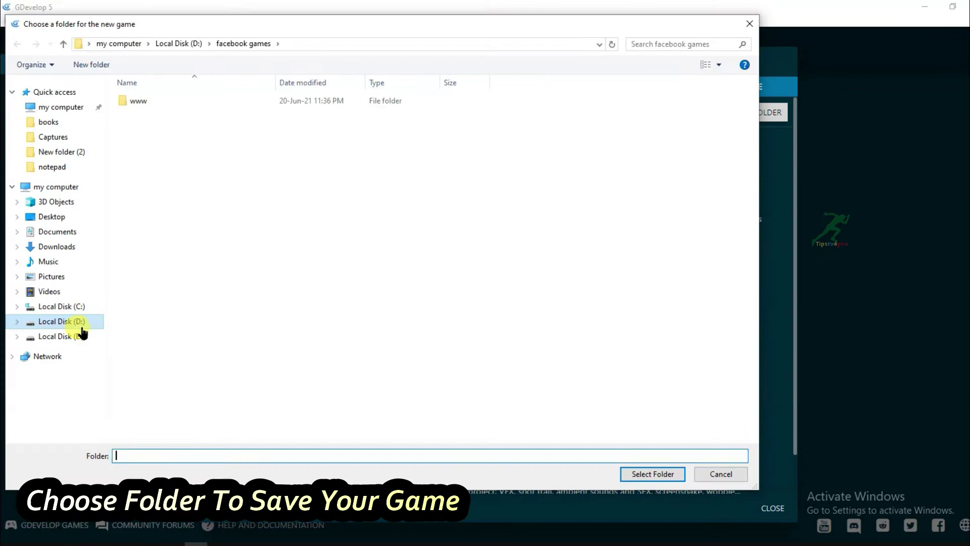
click(82, 325)
double_click(162, 195)
click(652, 472)
scroll(648, 192, down, 1)
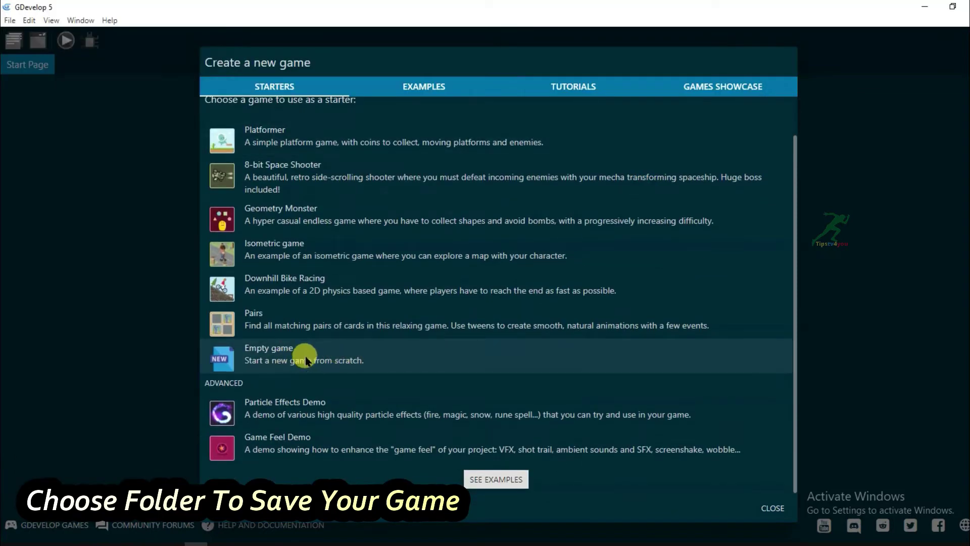
click(324, 360)
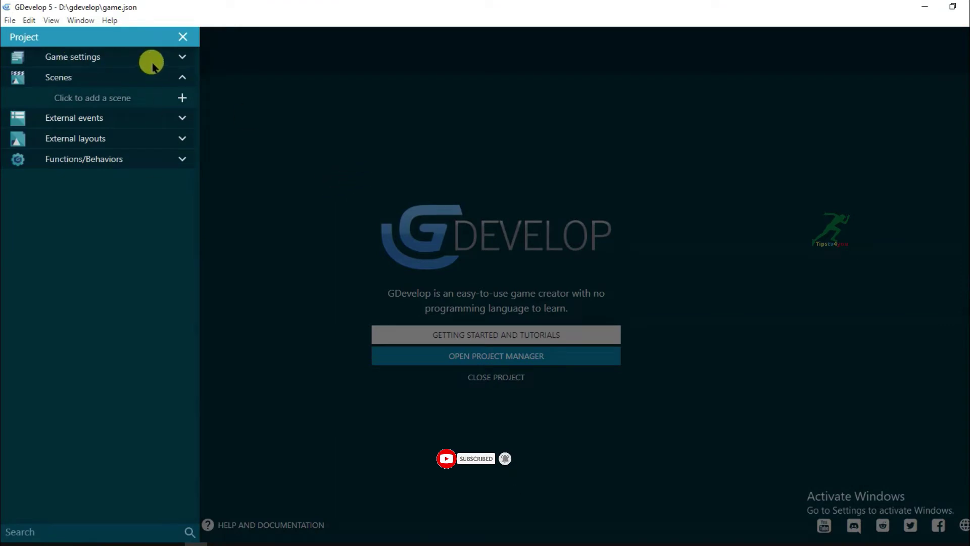
Step: In project properties, name the game 'shooter earning games' and fill in the package name and author
click(182, 60)
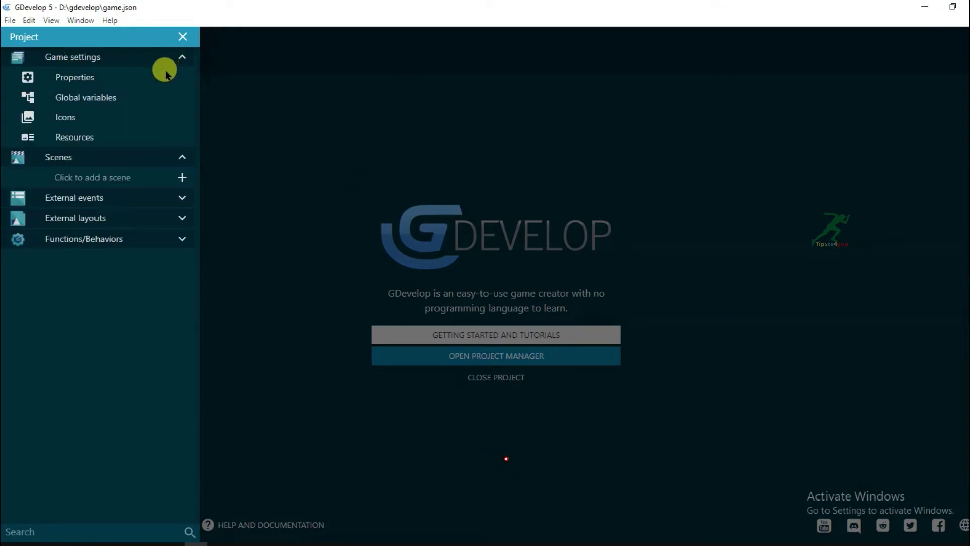
click(93, 85)
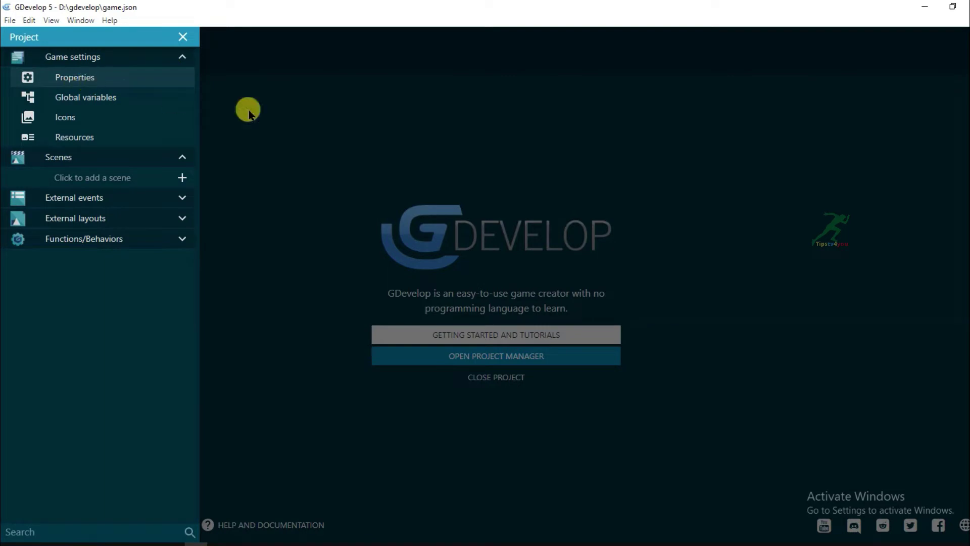
click(252, 102)
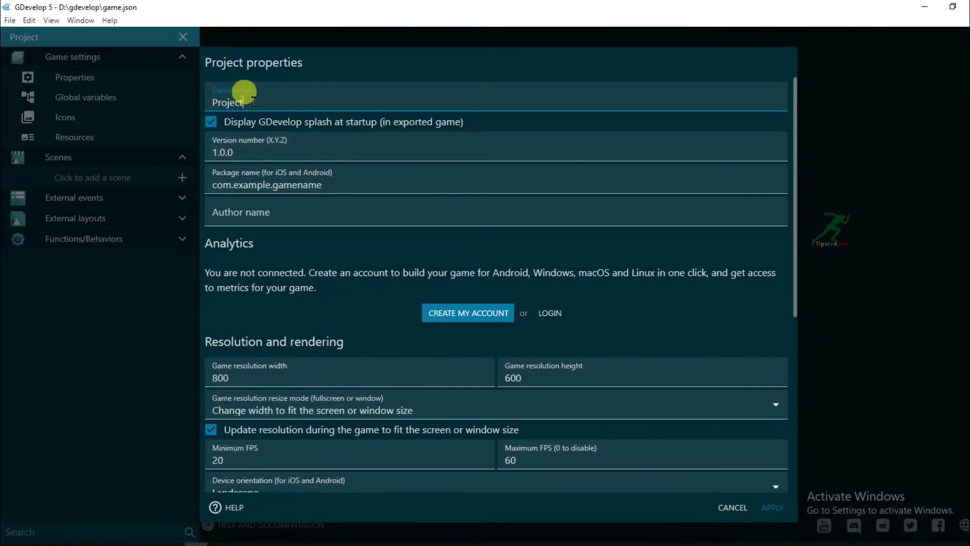
drag(254, 103, 215, 102)
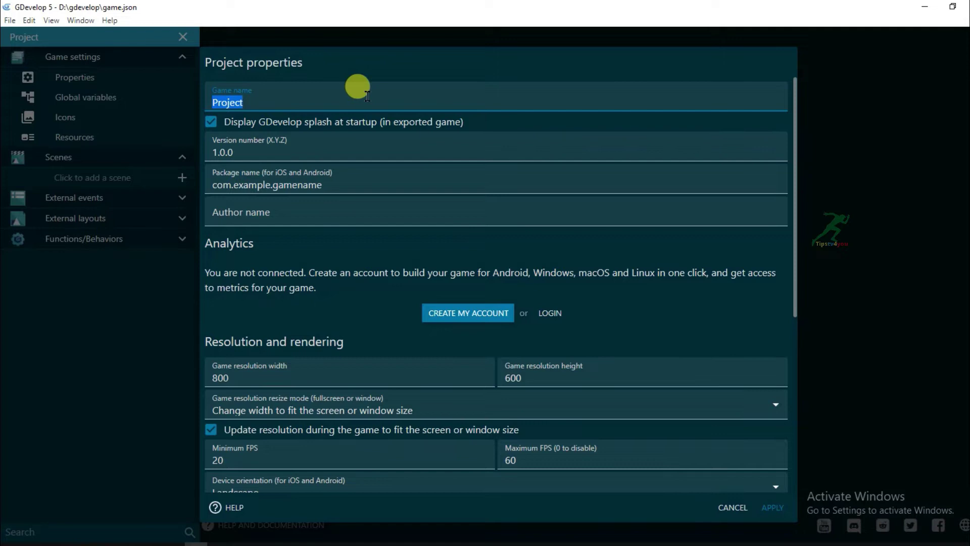
text(earning games)
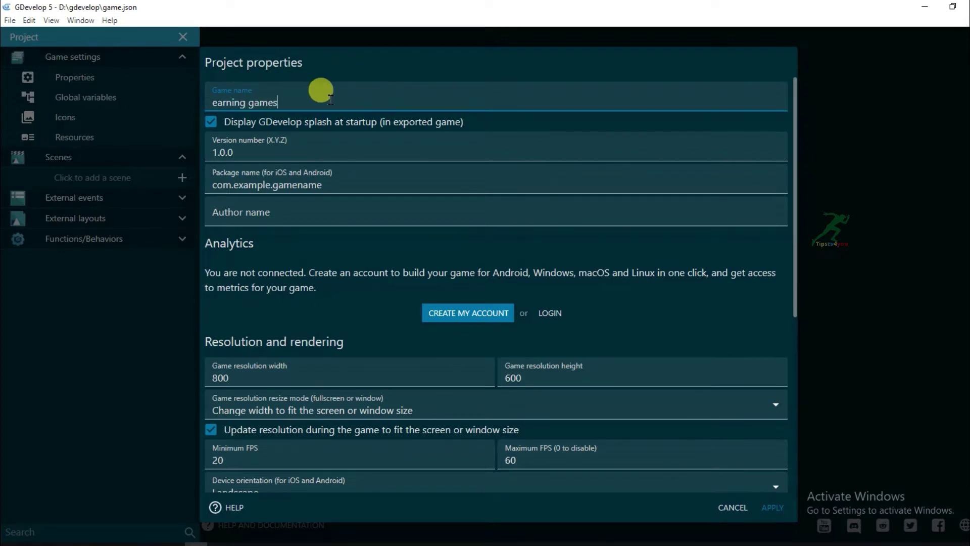
click(213, 102)
text(shooter)
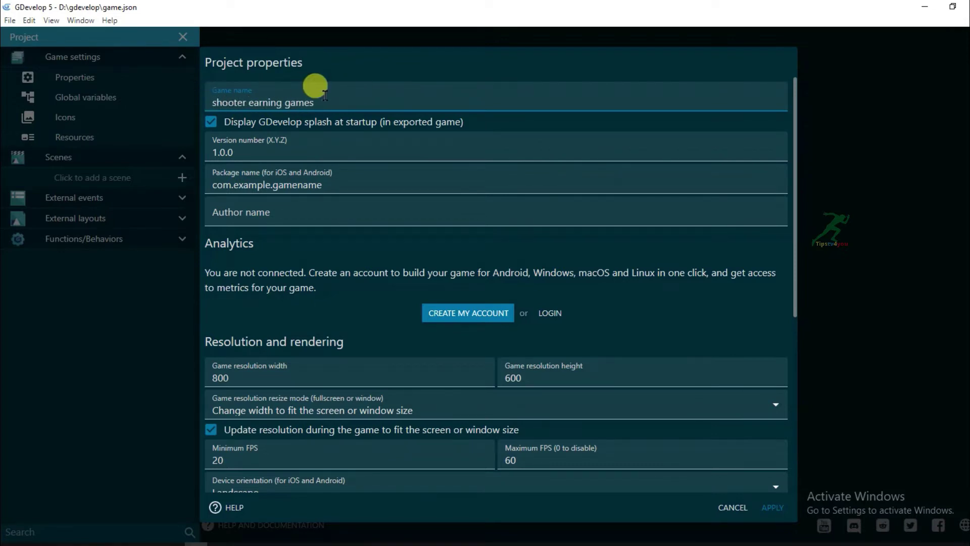
drag(233, 185, 414, 213)
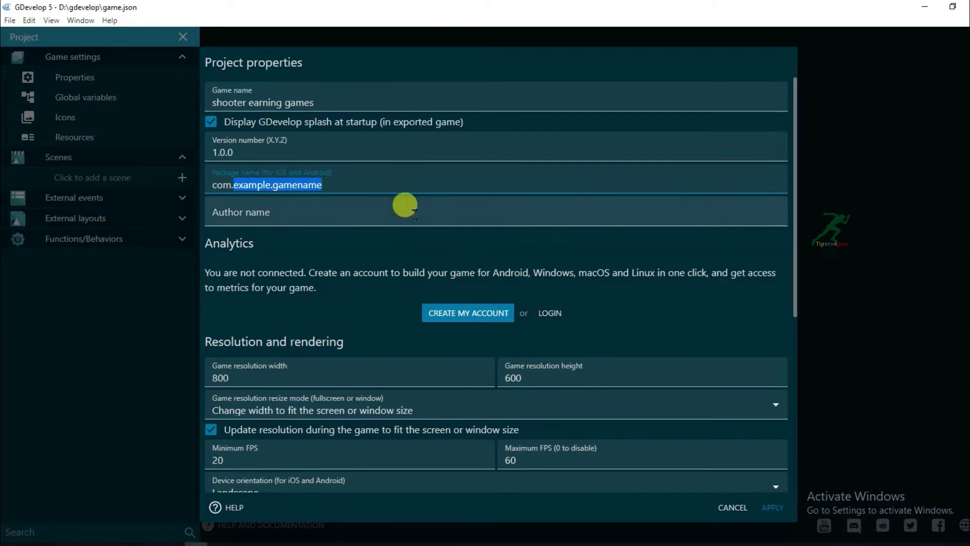
text(mumtaz.)
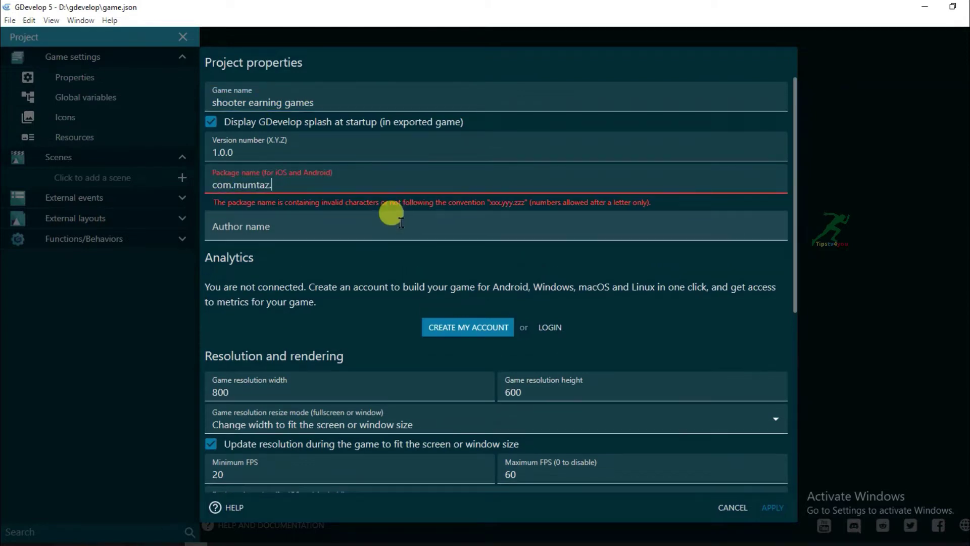
text(shooterearninggame)
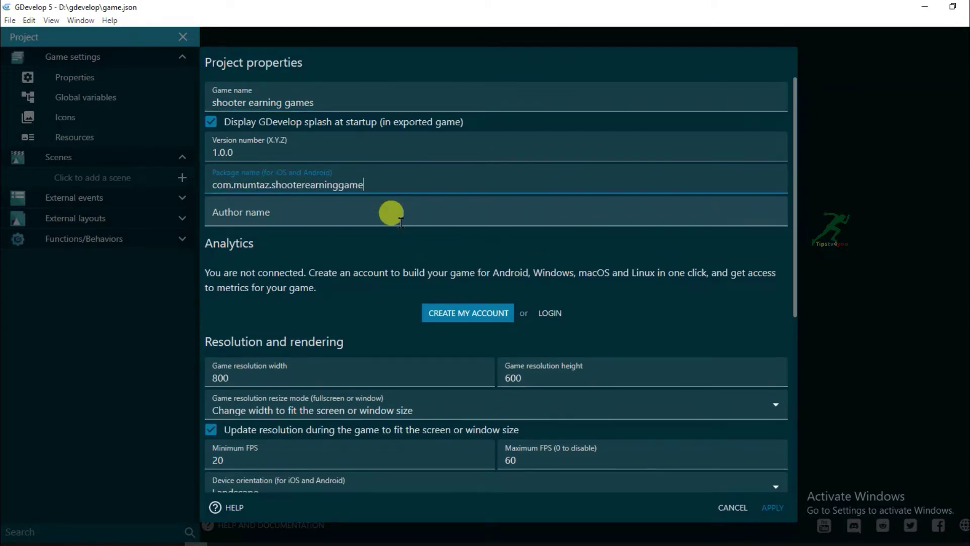
click(399, 217)
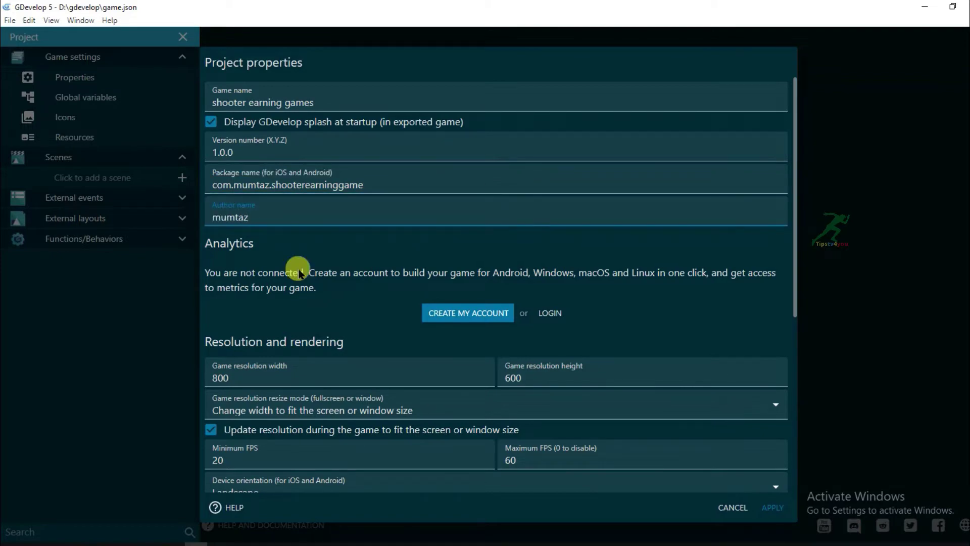
Step: Set the resize mode to No changes and device orientation to Portrait, then apply
scroll(301, 273, down, 4)
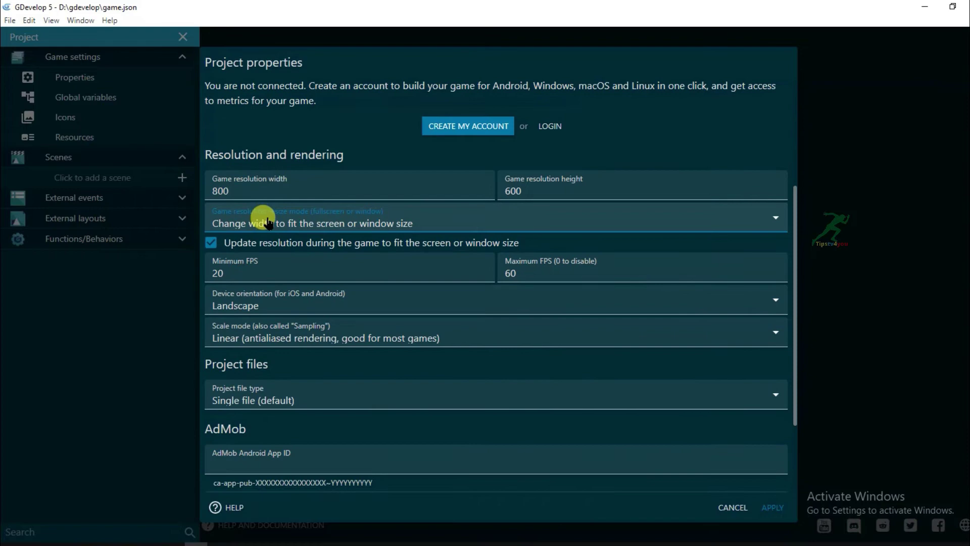
click(466, 221)
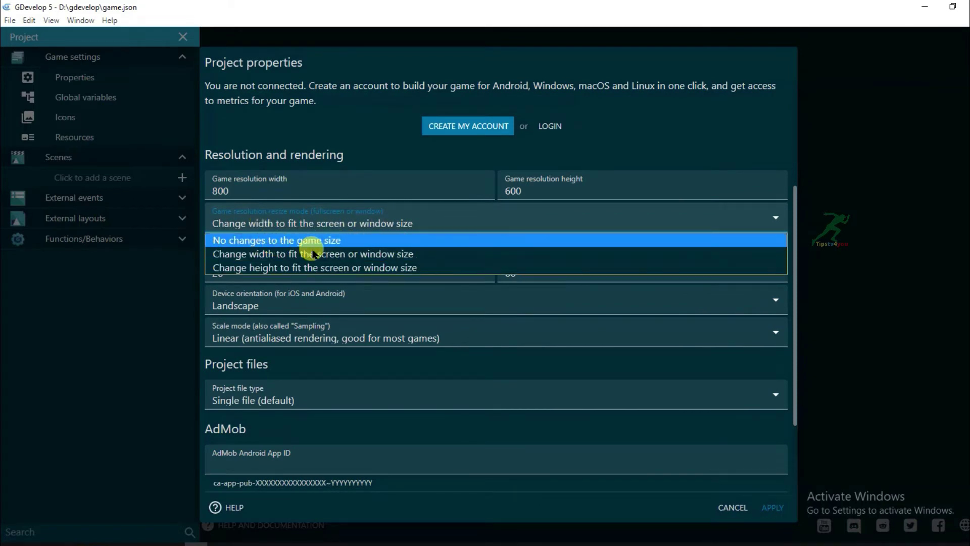
click(333, 240)
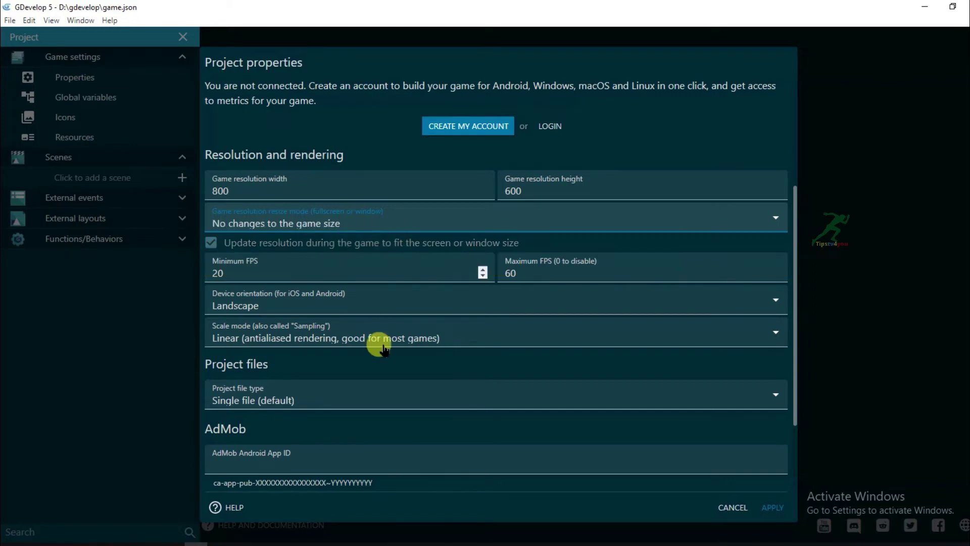
click(374, 303)
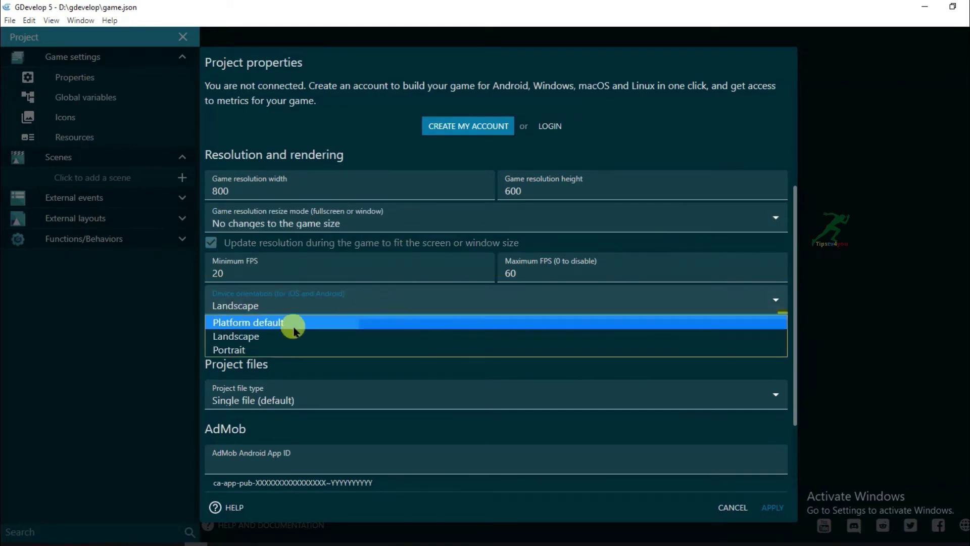
click(255, 350)
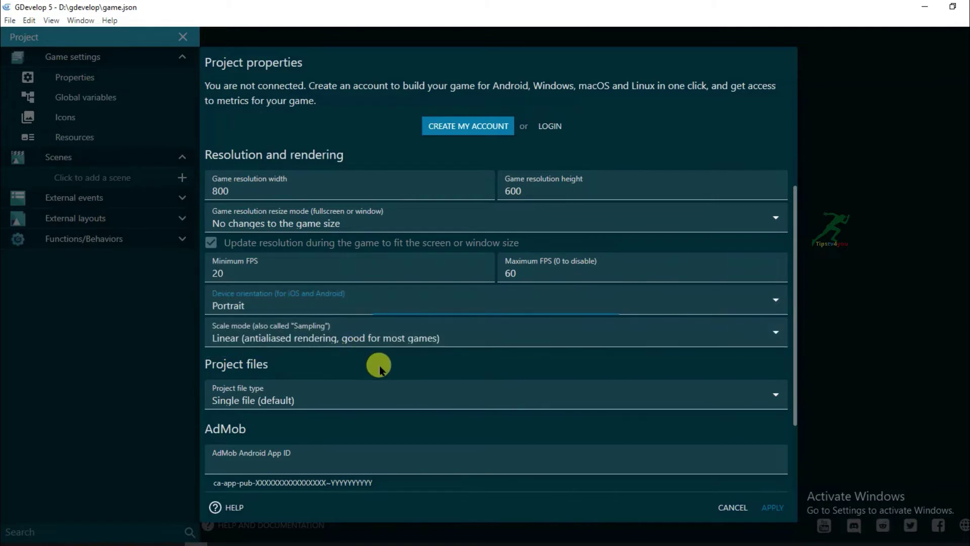
scroll(381, 360, down, 2)
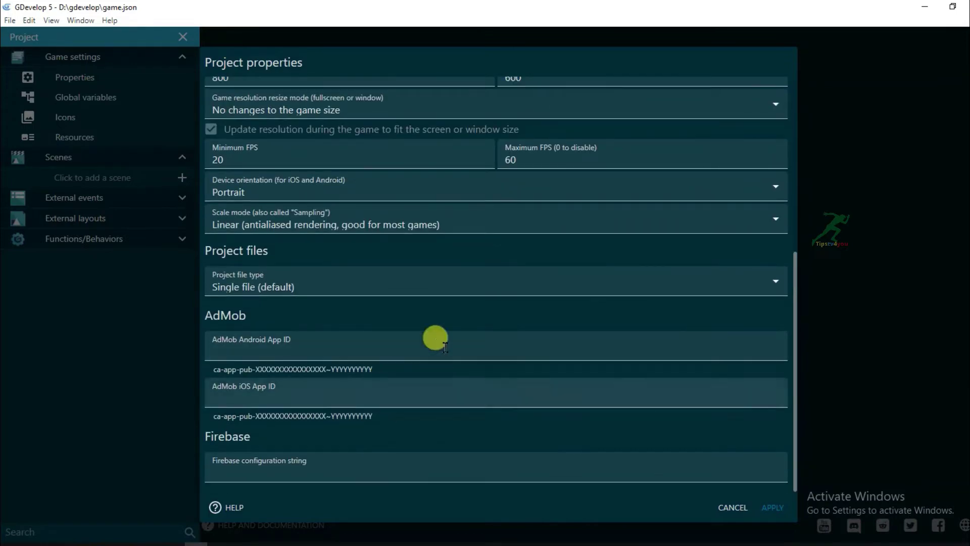
click(773, 509)
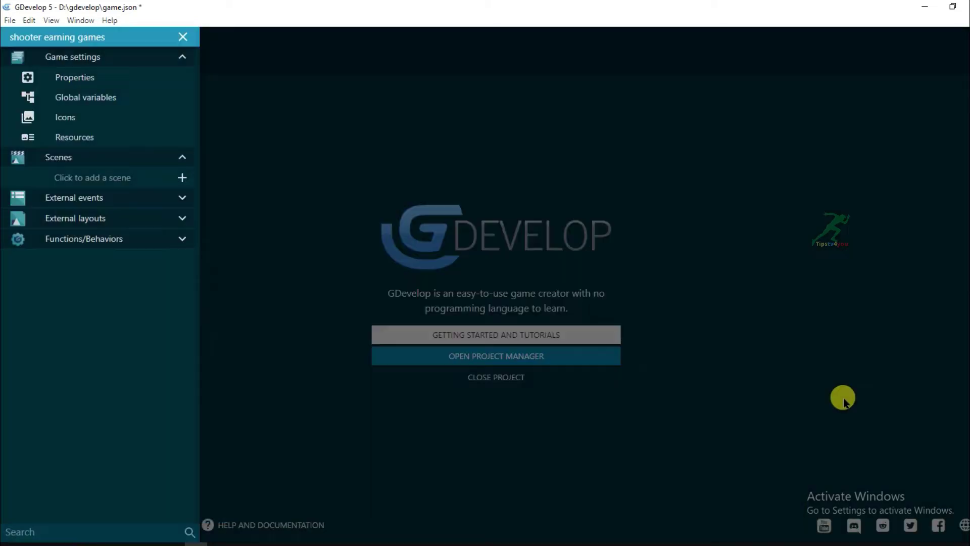
click(182, 56)
Step: Add a new scene, rename it from New scene to menu, and open it in the editor
click(183, 99)
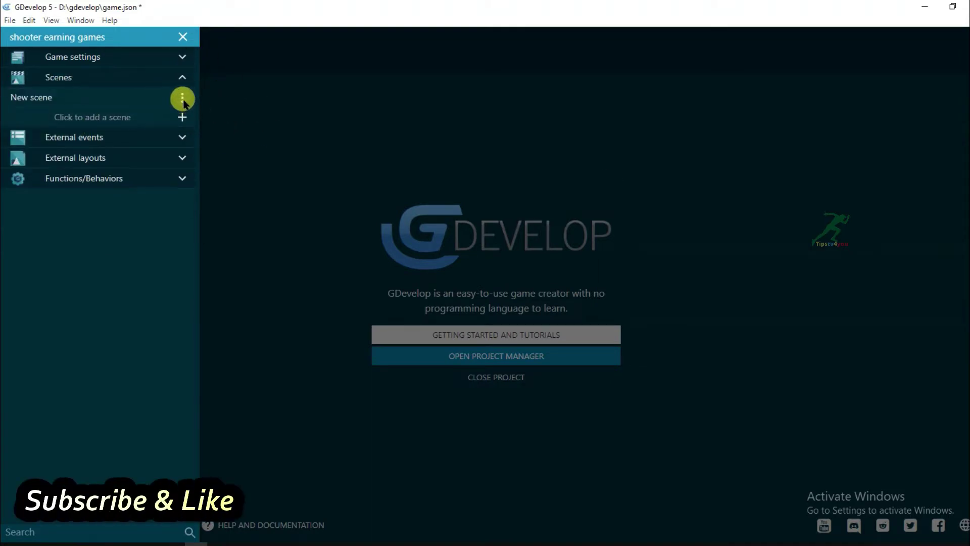
click(183, 98)
click(201, 168)
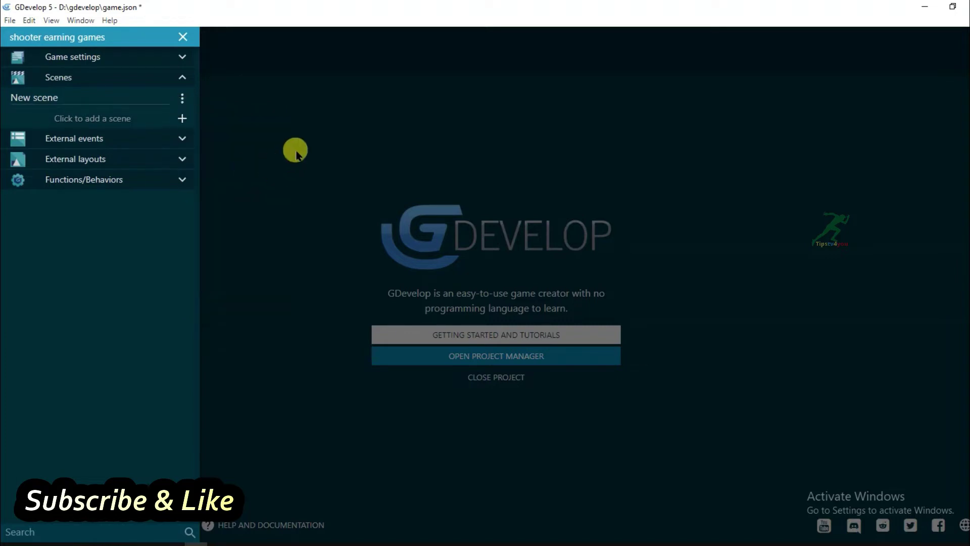
drag(68, 99, 2, 101)
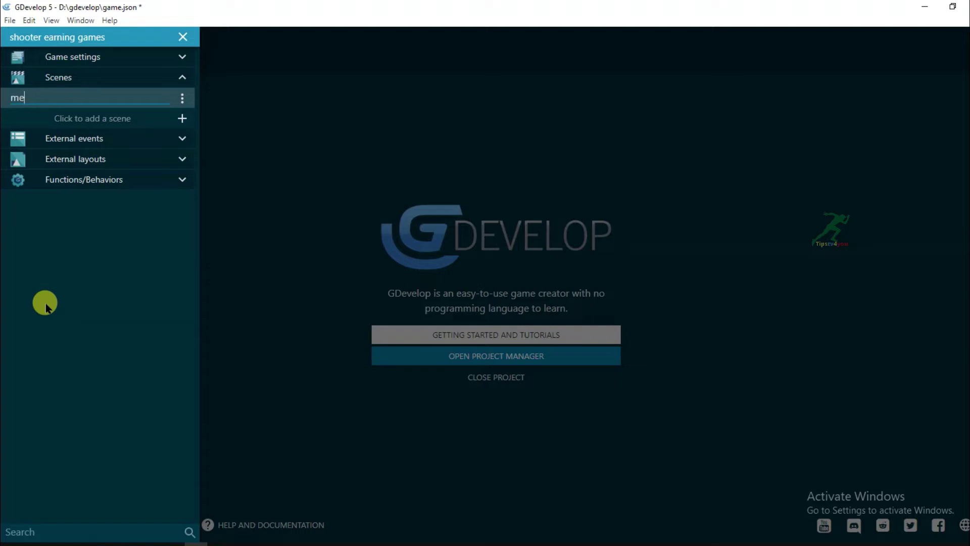
key(Return)
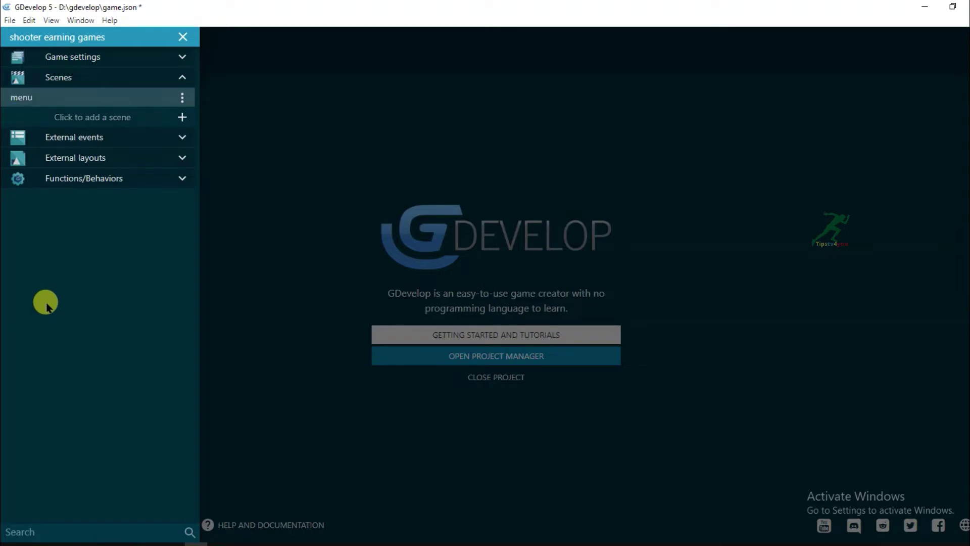
click(40, 105)
scroll(522, 219, down, 5)
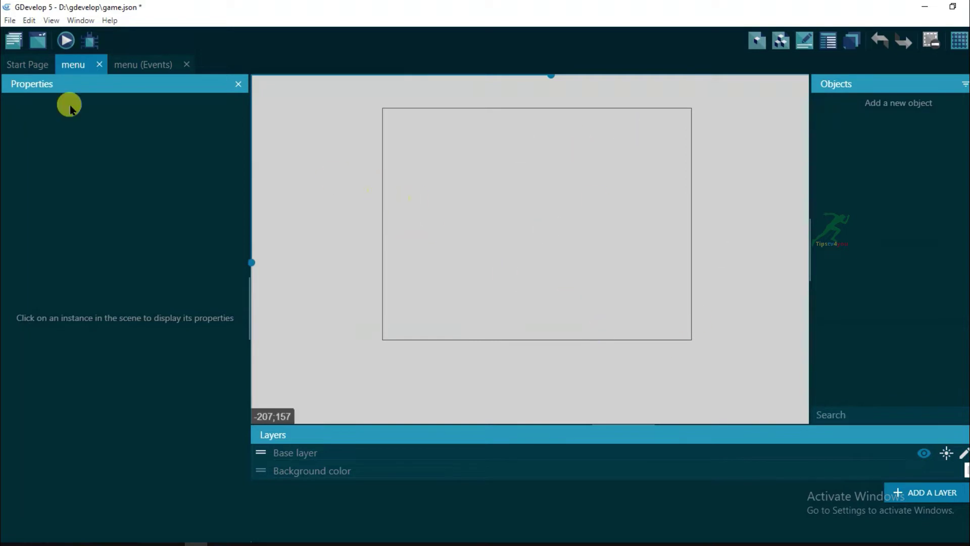
Step: Set the game resolution in project properties to width 500 and height 800
click(14, 41)
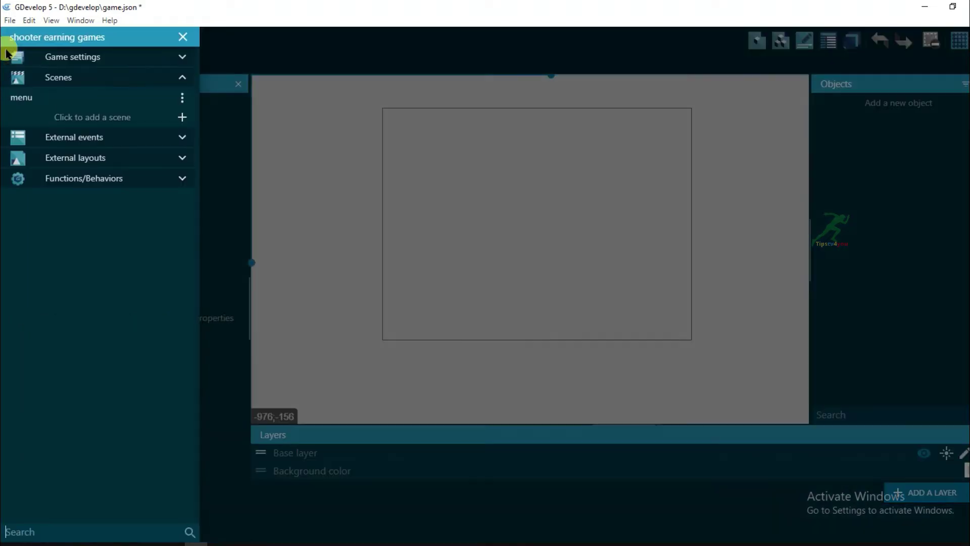
click(172, 58)
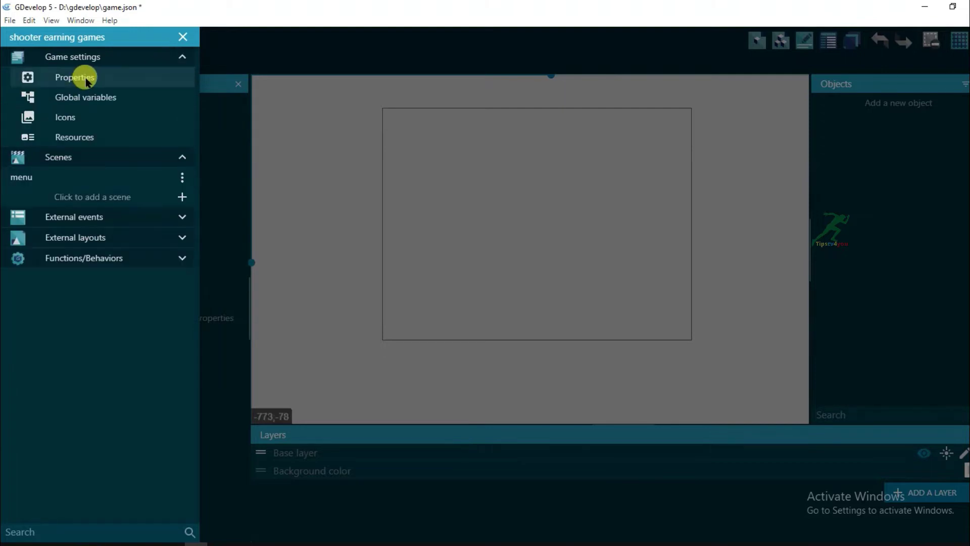
click(76, 78)
scroll(373, 283, down, 3)
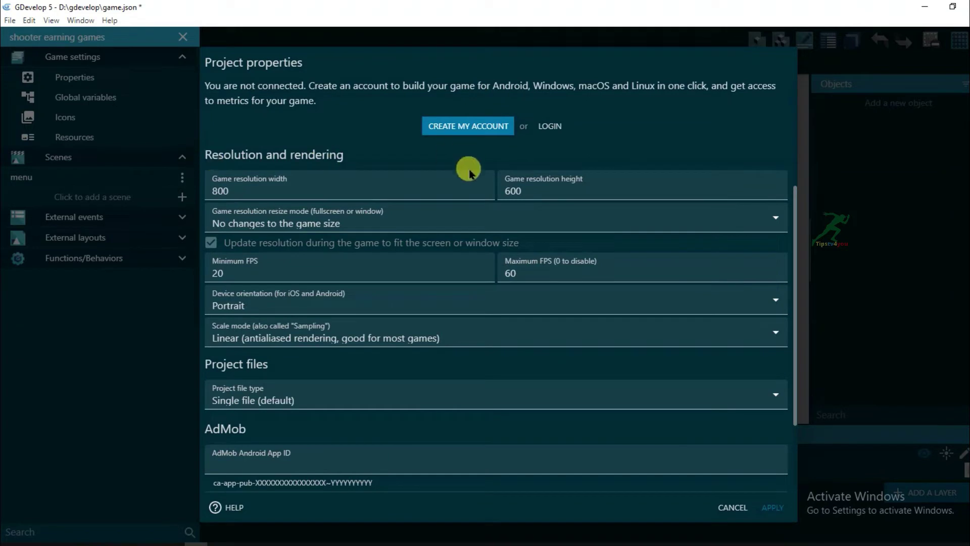
scroll(217, 242, up, 1)
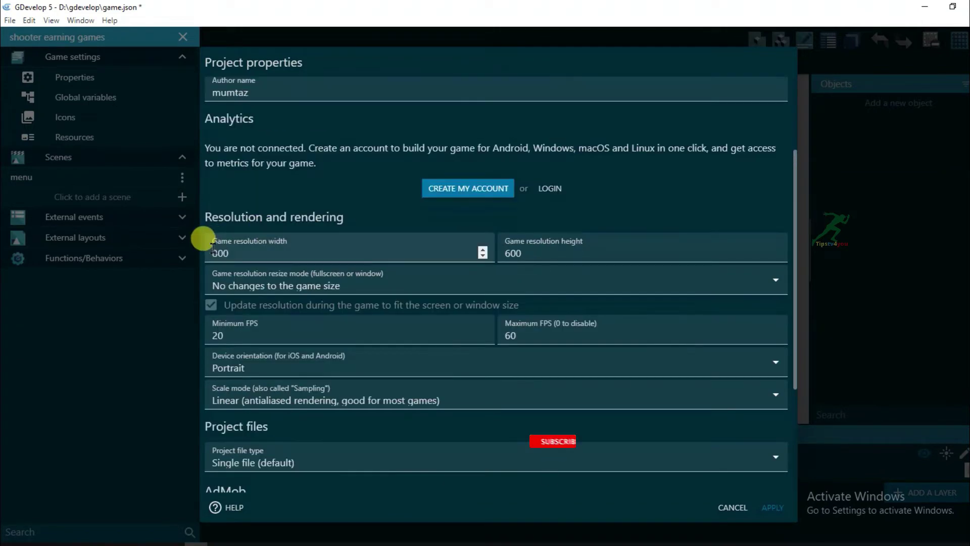
click(214, 254)
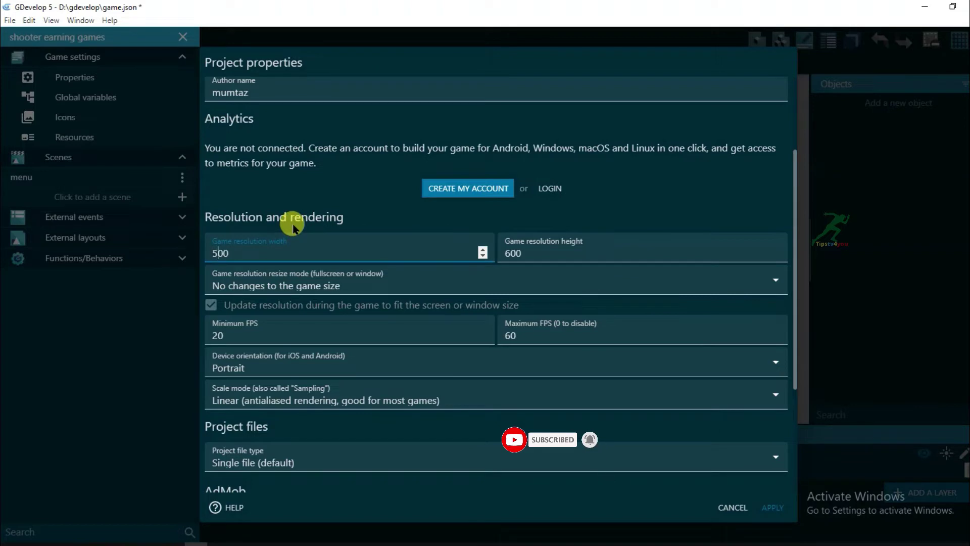
click(511, 253)
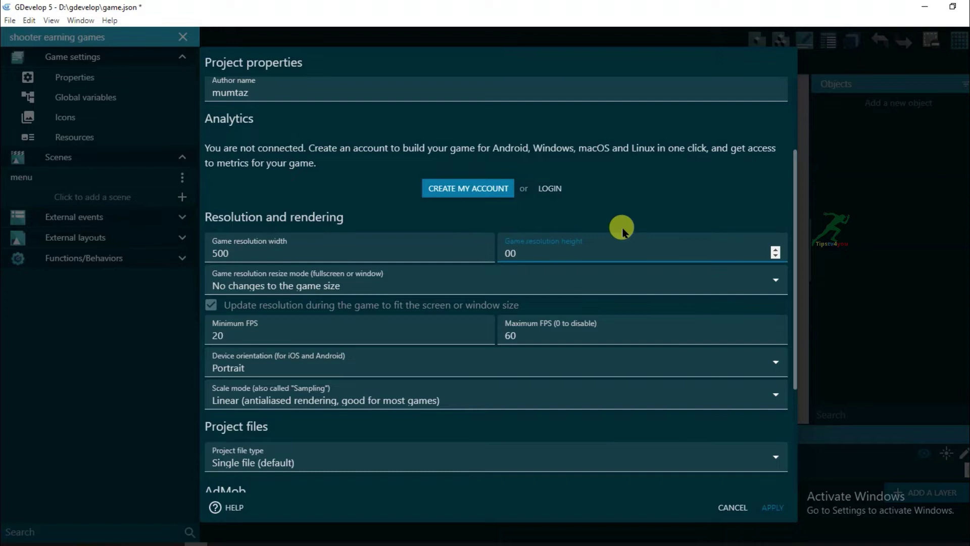
click(771, 508)
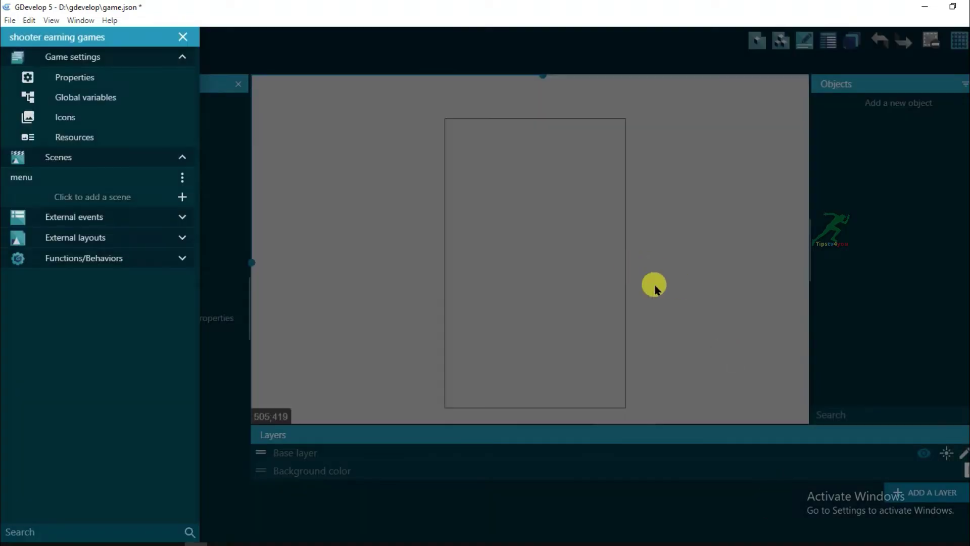
Step: Set the menu scene's background color to black in its scene properties
click(631, 291)
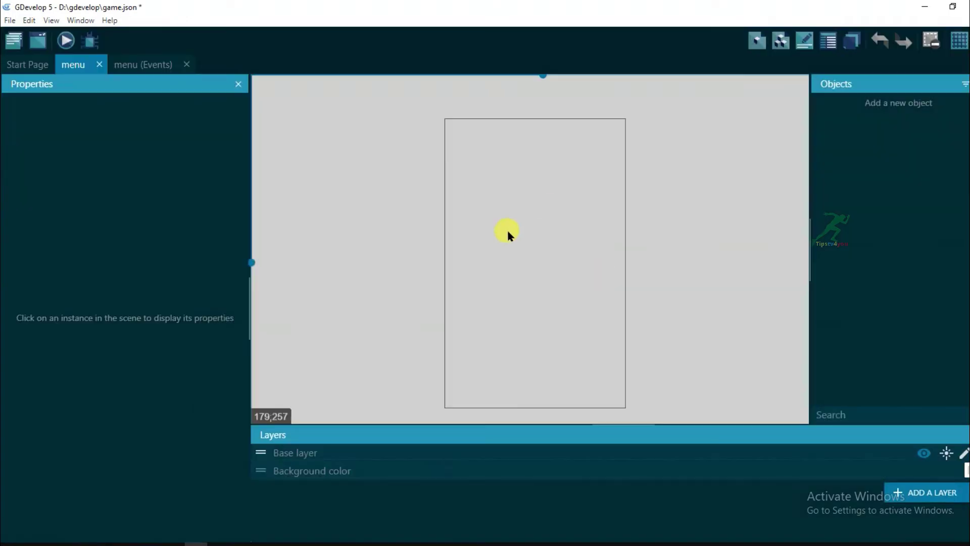
scroll(521, 170, down, 1)
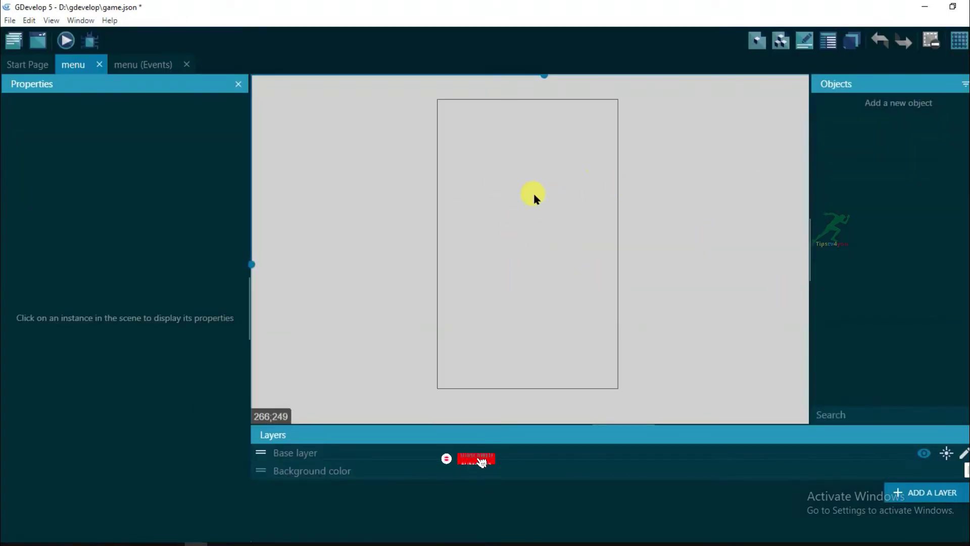
right_click(522, 150)
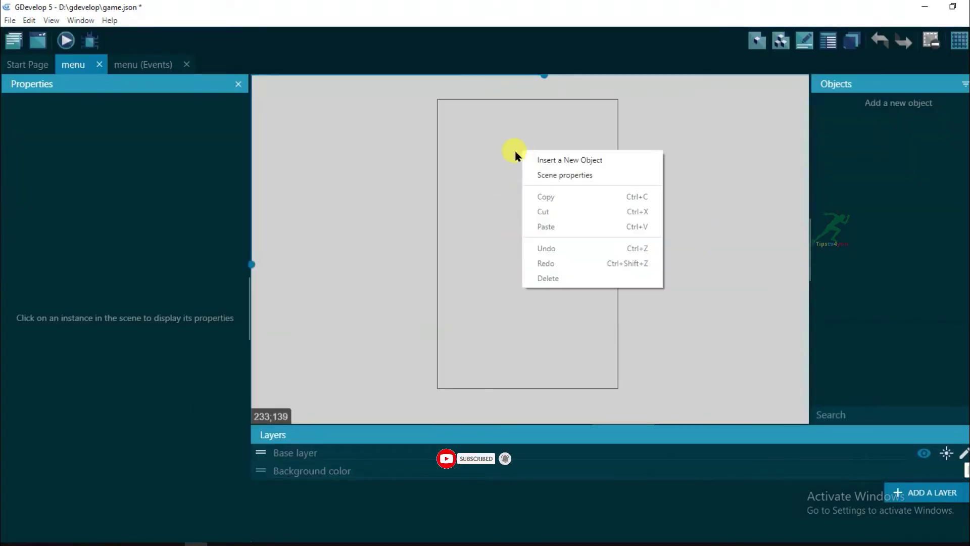
click(588, 178)
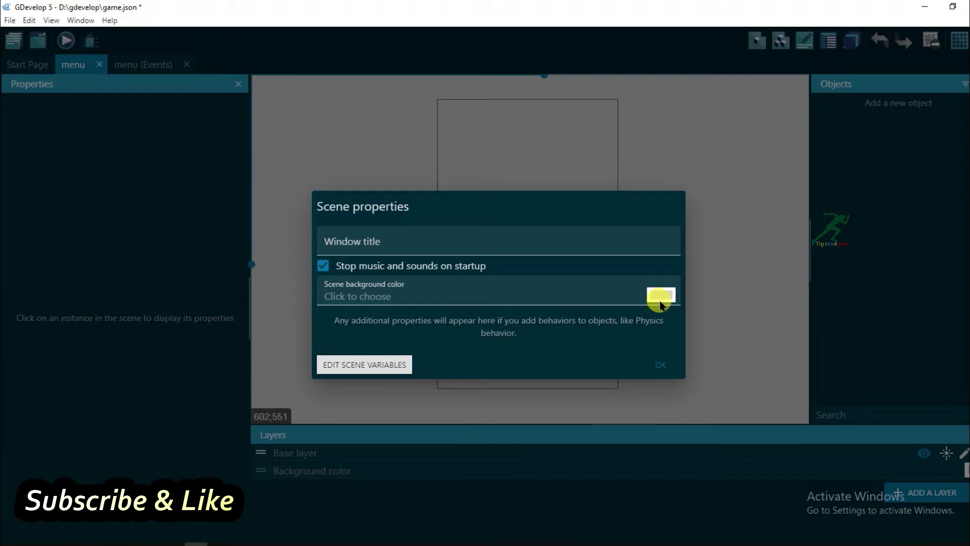
click(661, 296)
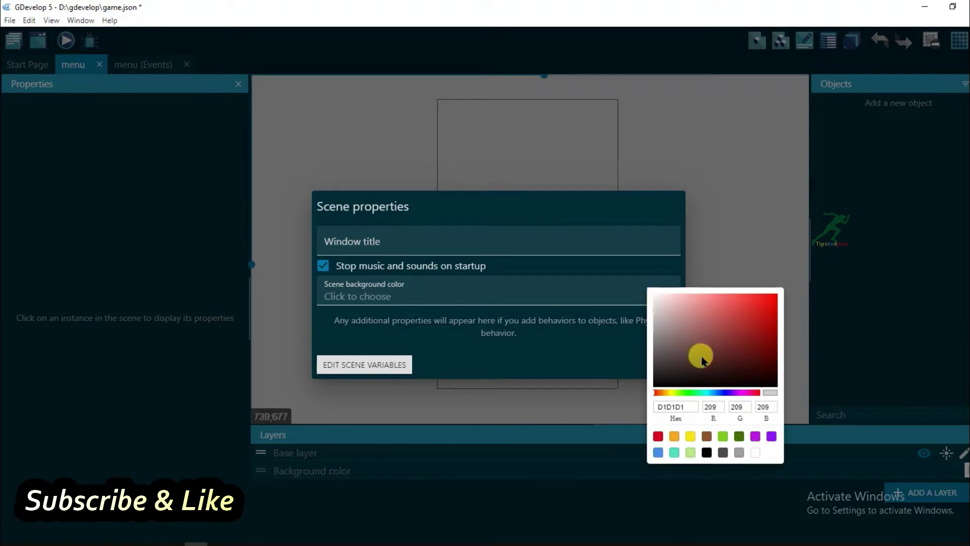
click(618, 358)
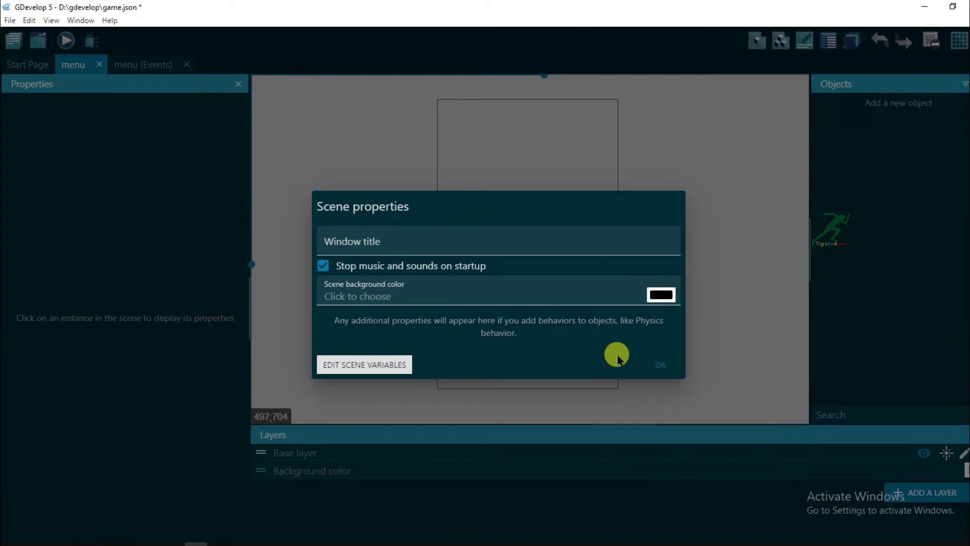
click(662, 366)
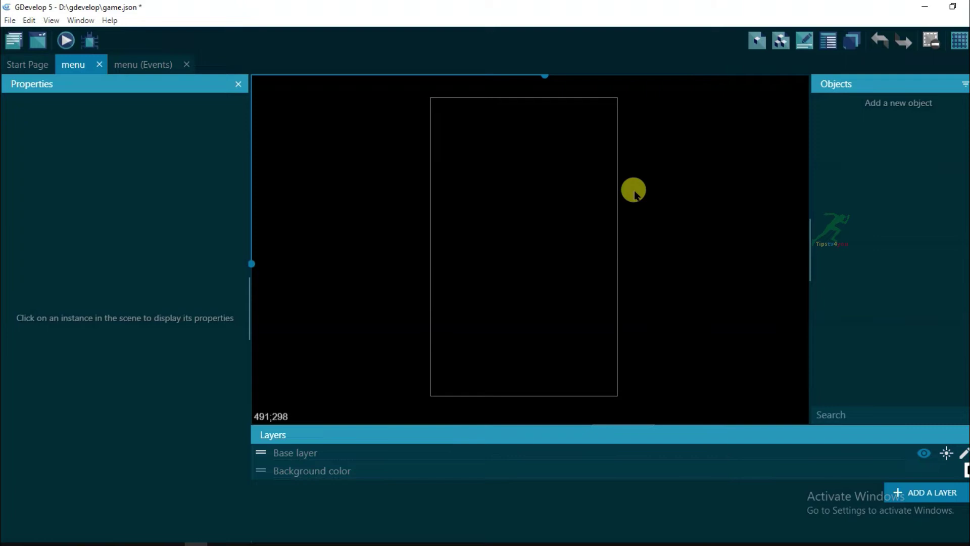
Step: Add a Sprite object named player and give it a first empty animation
click(964, 110)
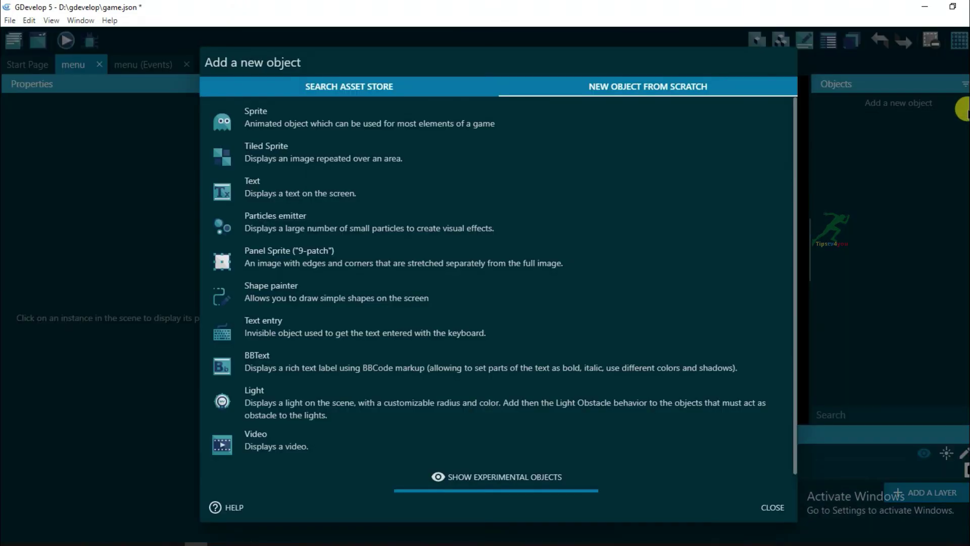
click(335, 121)
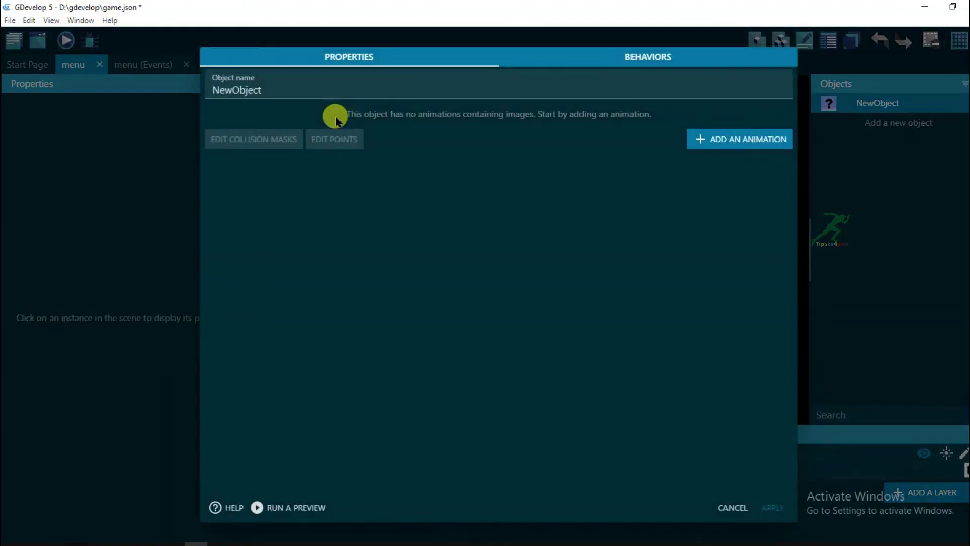
click(265, 89)
drag(265, 90, 219, 90)
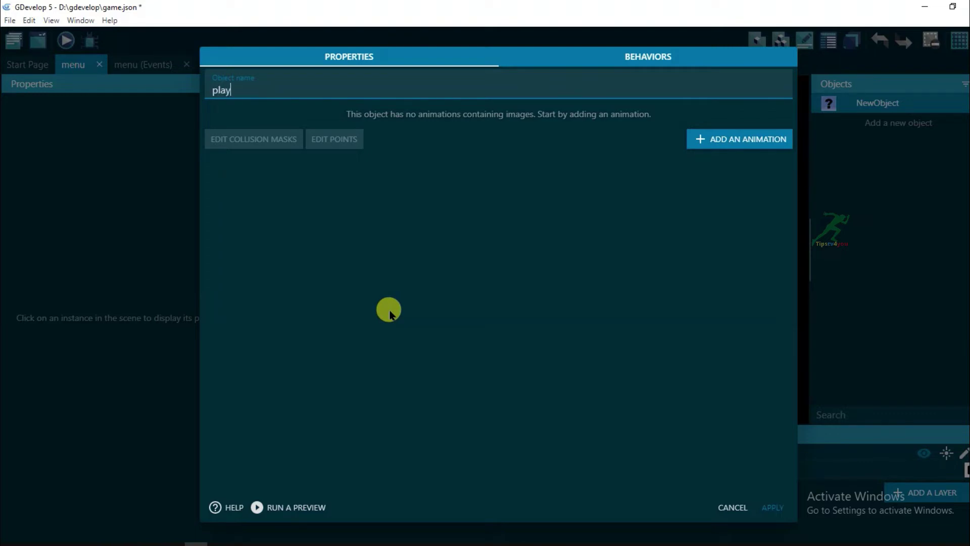
click(550, 244)
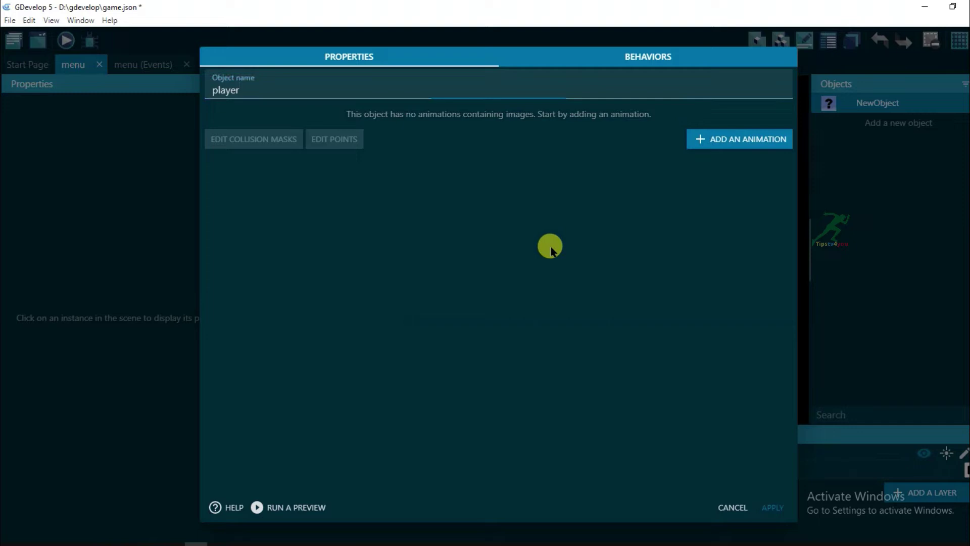
click(748, 140)
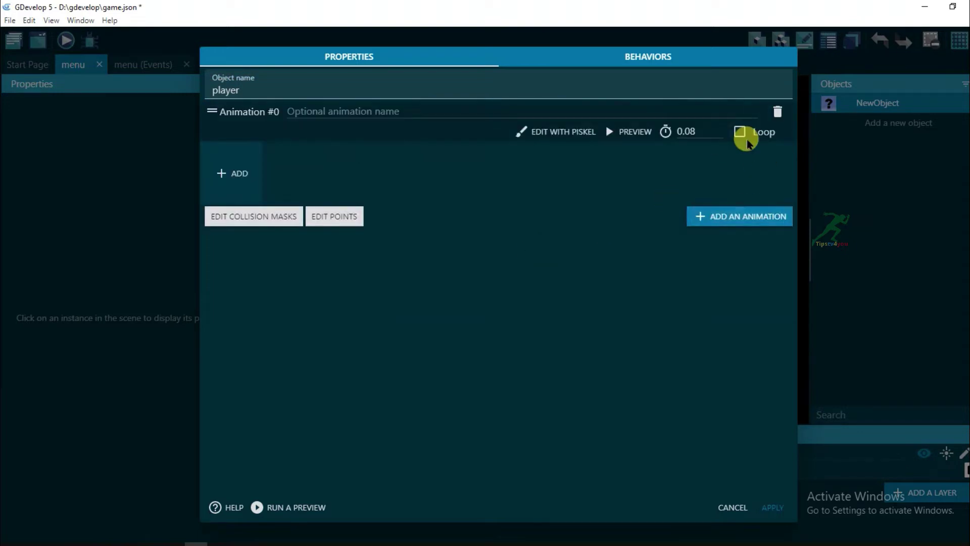
Step: Open the animation in the Piskel pixel editor and name the sprite 'player'
click(558, 135)
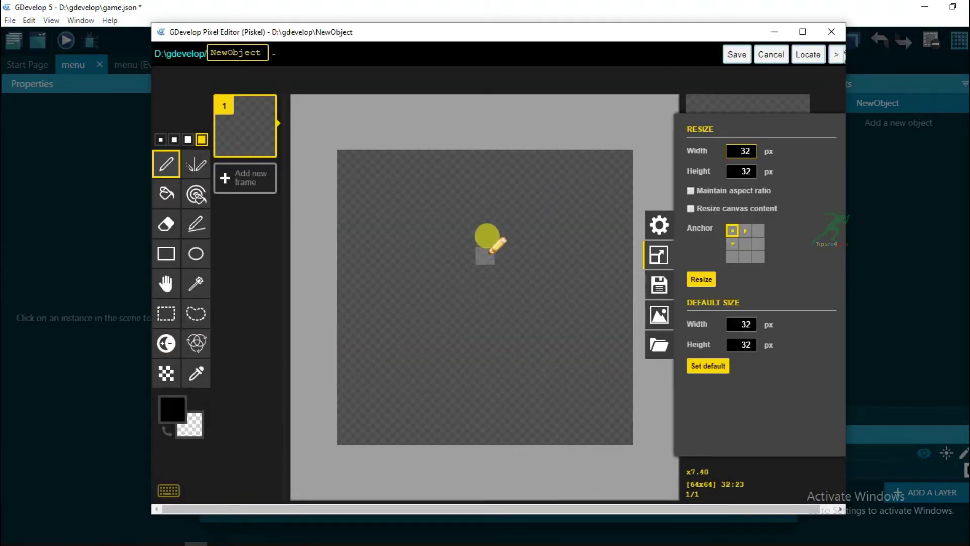
drag(265, 53, 204, 52)
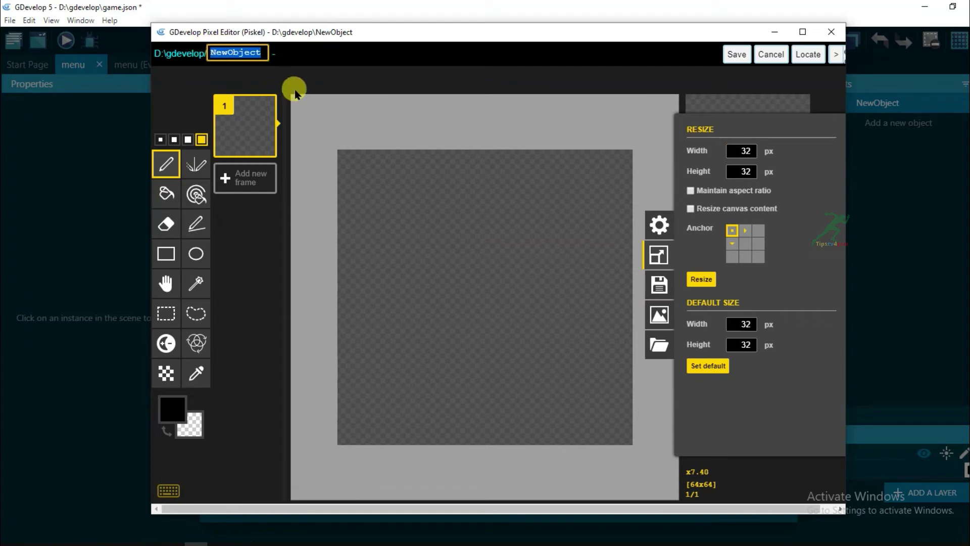
text(player)
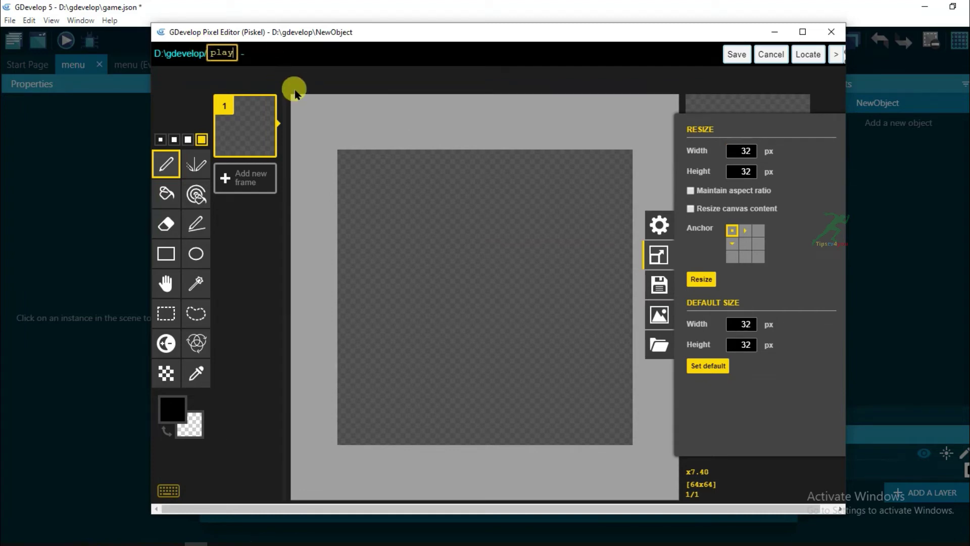
click(329, 137)
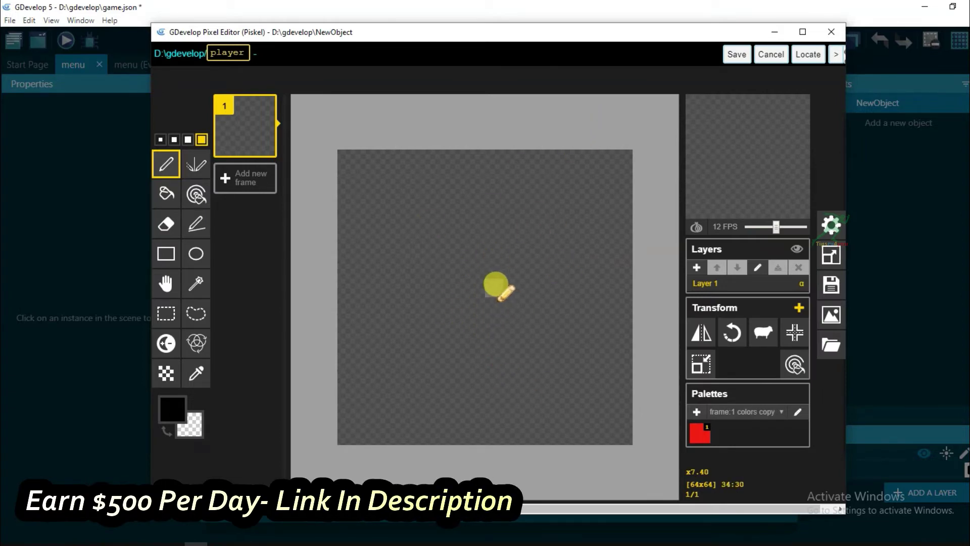
Step: Draw a tall thin ellipse as the ship's body, discarding a freehand wing sketch
key(c)
key([)
key([)
key([)
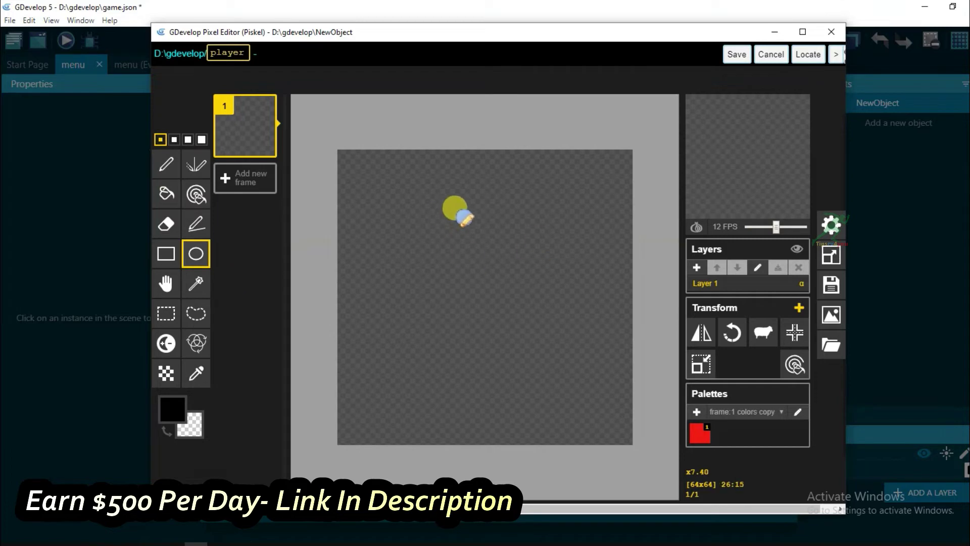
drag(455, 213, 526, 411)
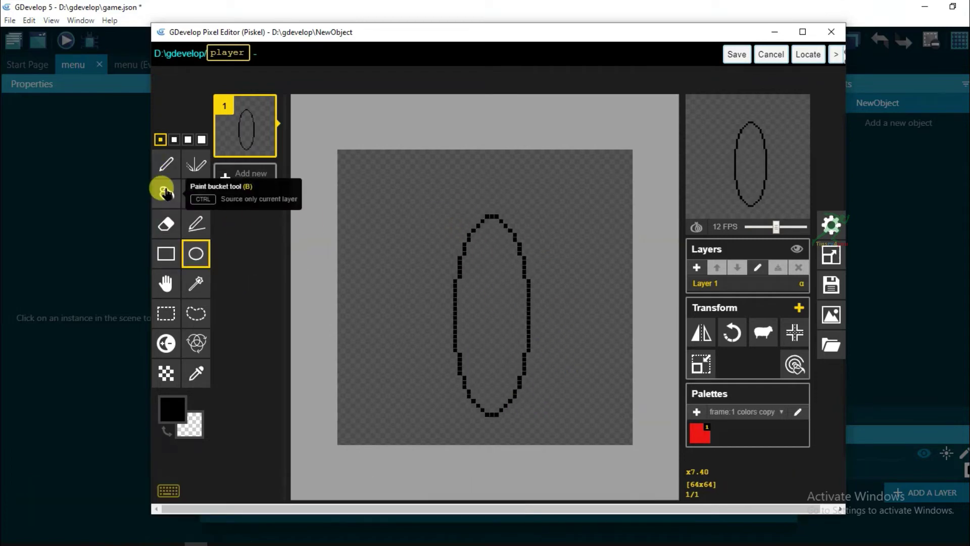
click(166, 164)
mouse_move(455, 273)
mouse_down()
mouse_move(462, 249)
mouse_move(375, 388)
mouse_move(468, 388)
mouse_up()
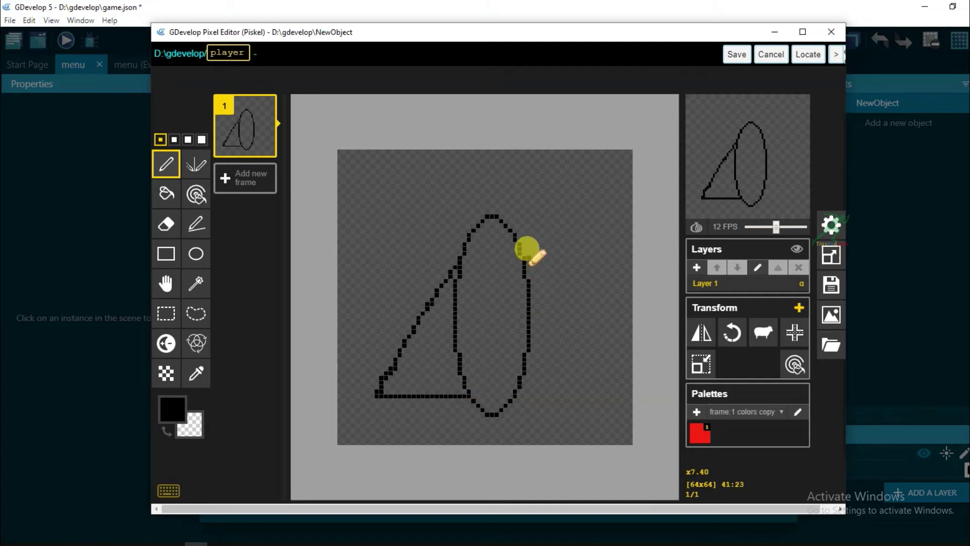
mouse_move(526, 249)
mouse_down()
mouse_move(570, 355)
mouse_move(552, 399)
mouse_move(510, 401)
mouse_up()
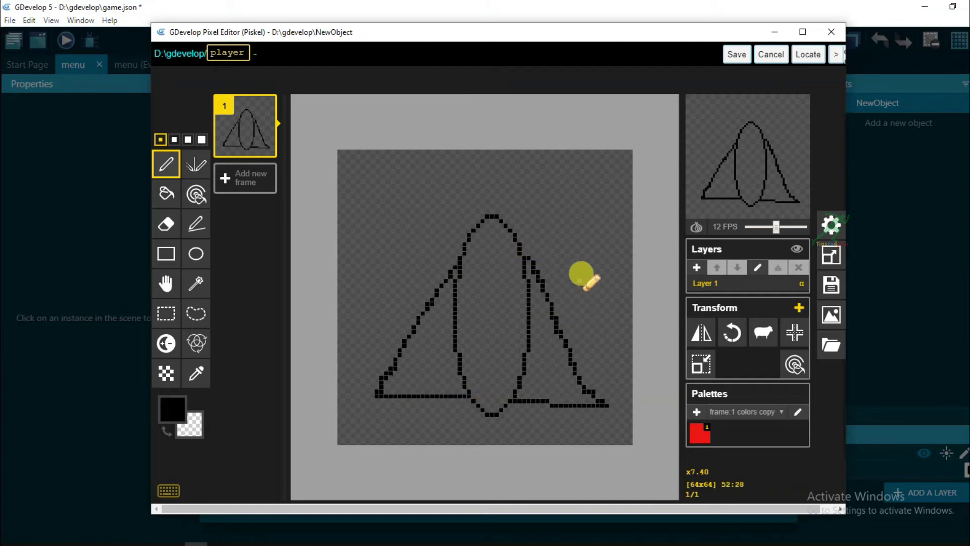
key(ctrl+z)
key(ctrl+z)
Step: Outline both wings with straight slanted edges and flat bottom edges
click(196, 223)
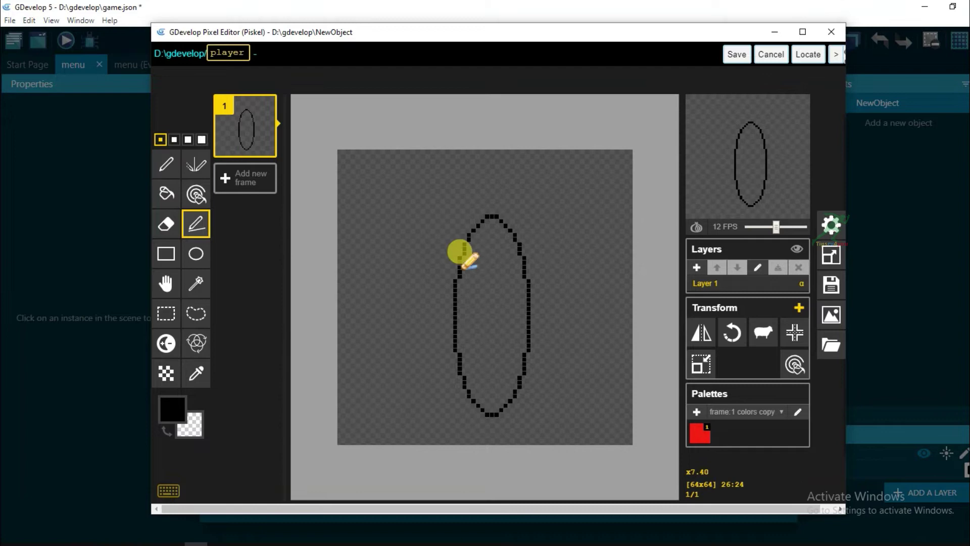
mouse_move(458, 260)
mouse_down()
mouse_move(404, 344)
mouse_move(342, 392)
mouse_move(354, 399)
mouse_up()
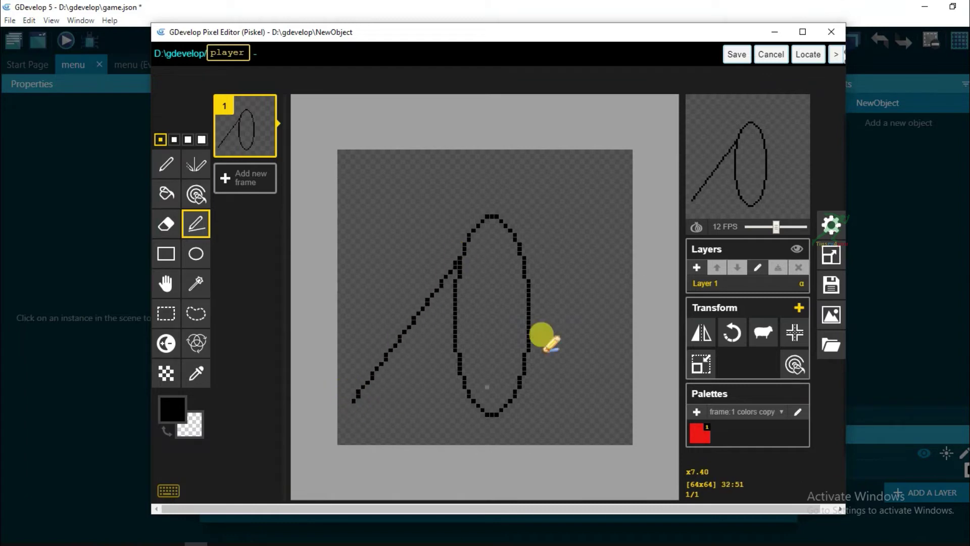
drag(524, 250, 622, 399)
drag(354, 399, 475, 399)
drag(625, 405, 508, 405)
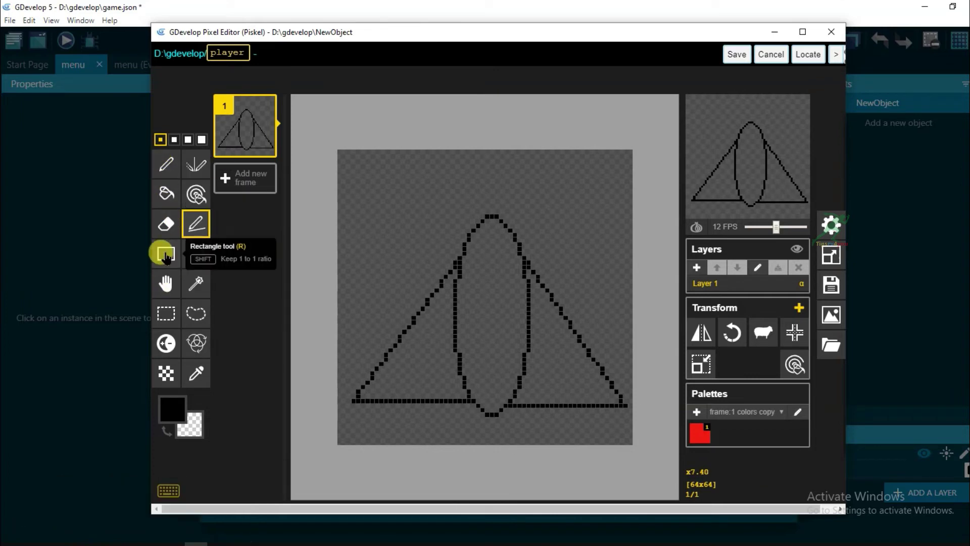
Step: Try small ellipses on the wings, then undo them
click(196, 254)
drag(412, 343, 438, 374)
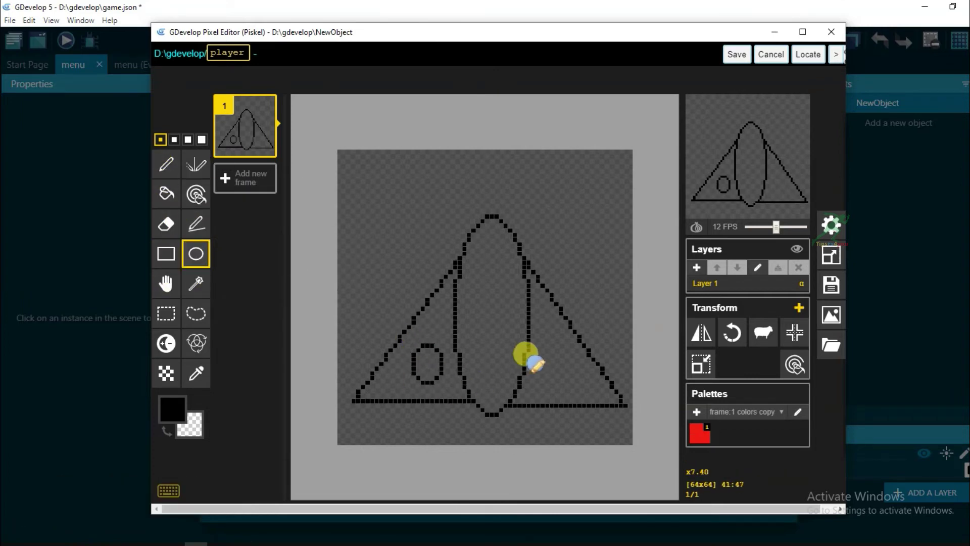
drag(540, 338, 561, 377)
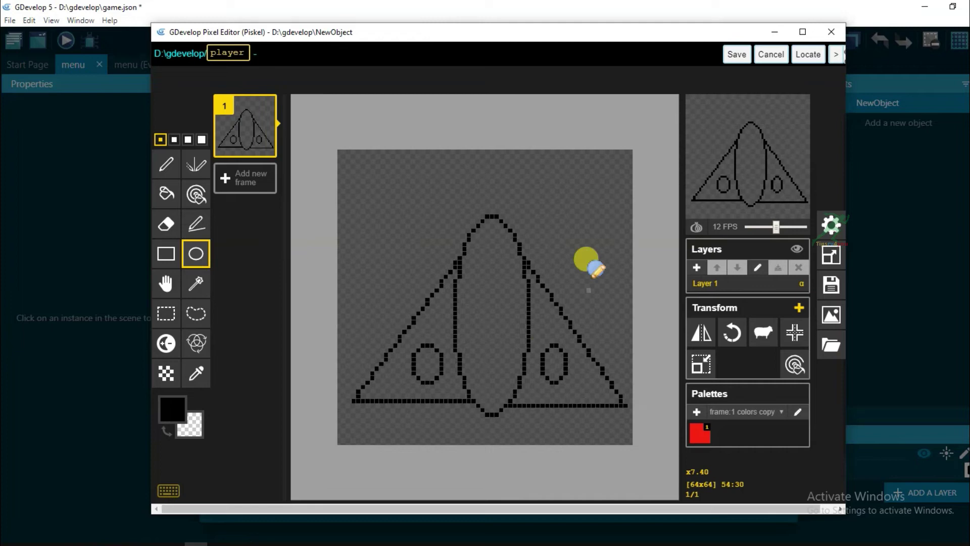
key(ctrl+z)
key(ctrl+z)
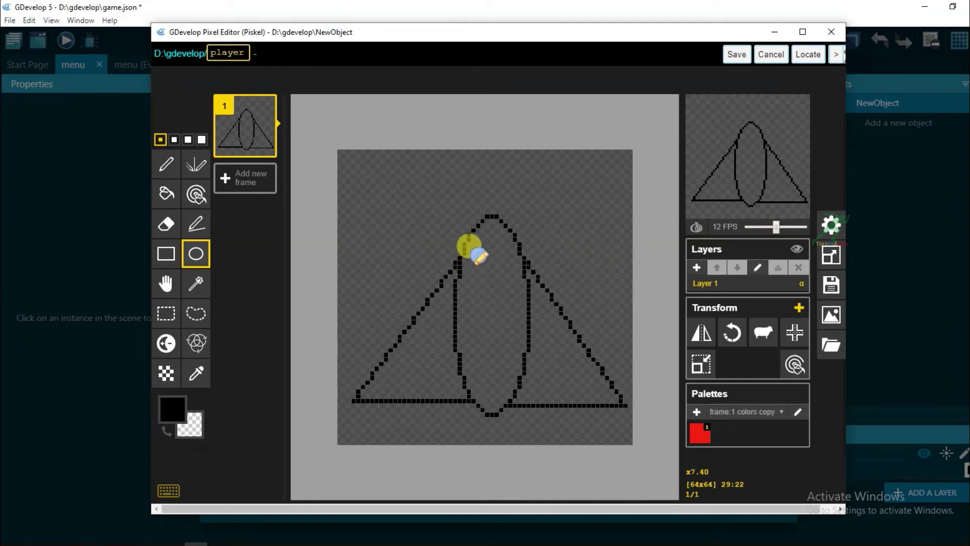
click(164, 164)
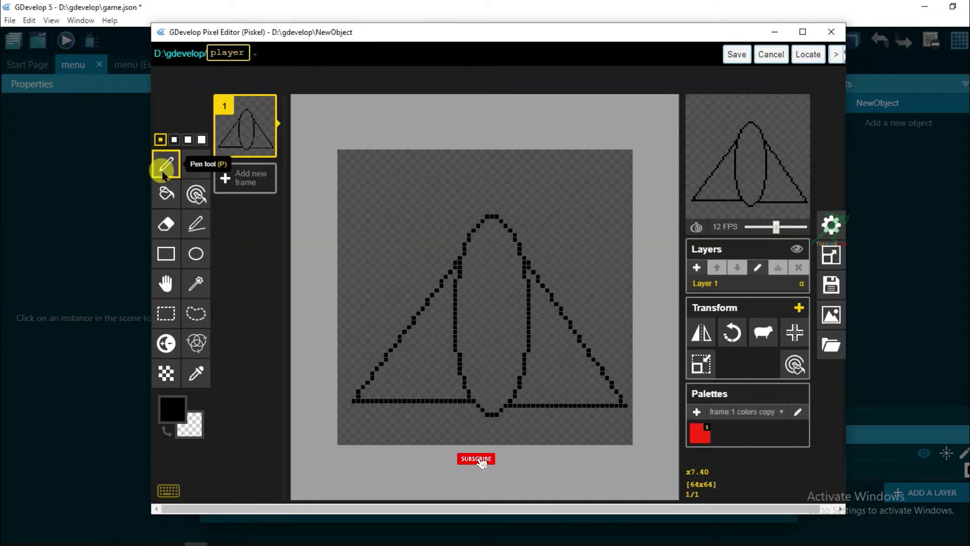
Step: Fill the ship's body cyan after first trying yellow
click(165, 427)
click(293, 295)
click(275, 283)
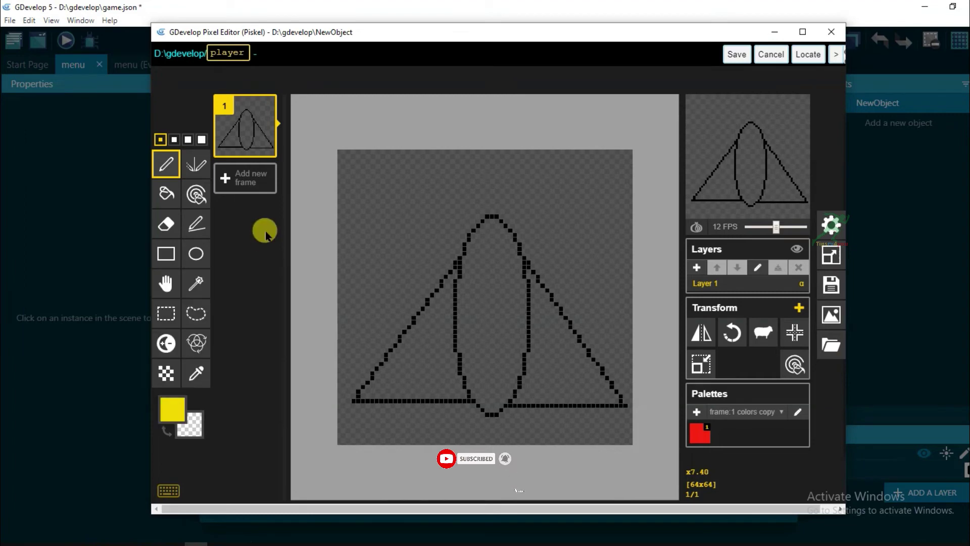
click(166, 194)
click(485, 323)
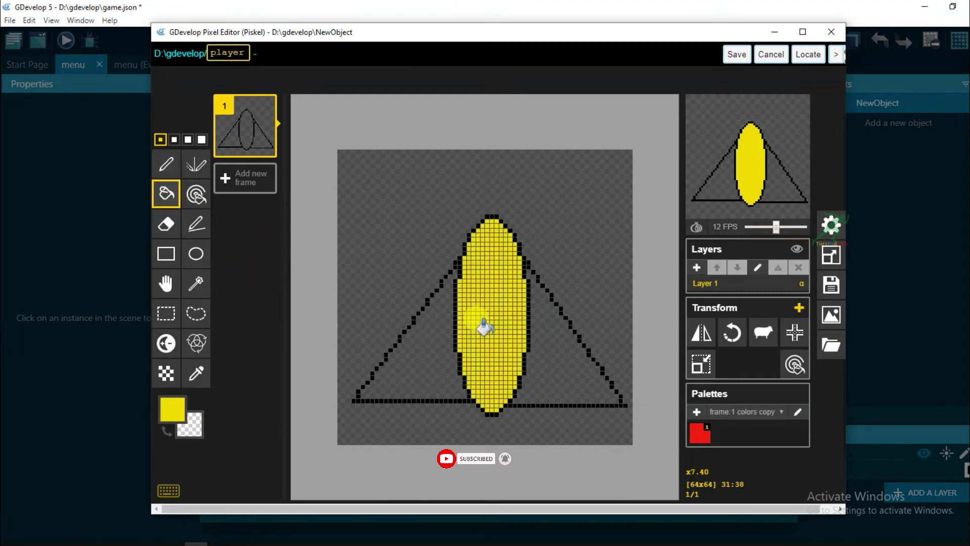
click(167, 418)
drag(291, 356, 305, 305)
click(257, 434)
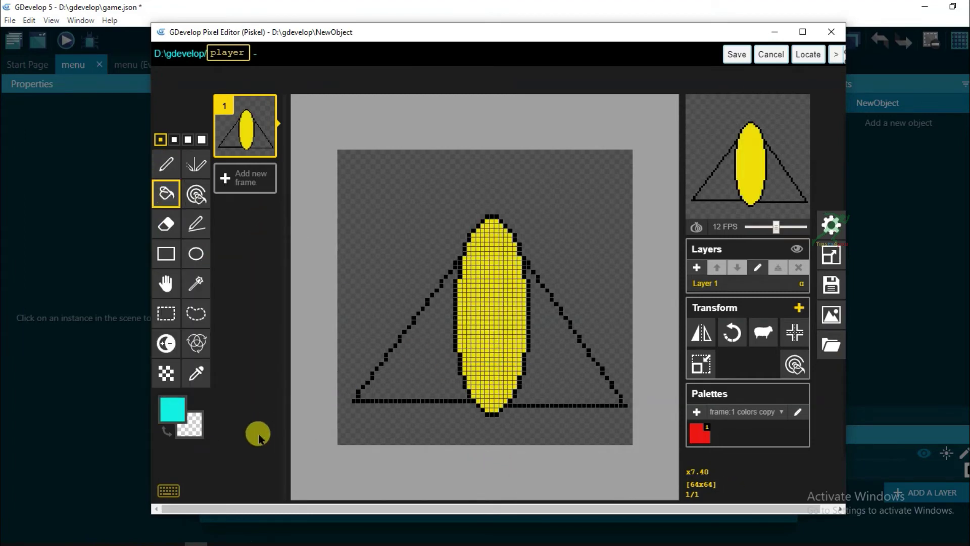
click(476, 309)
Step: Fill both wings dark teal and draw a teal cockpit ring on the body
click(172, 410)
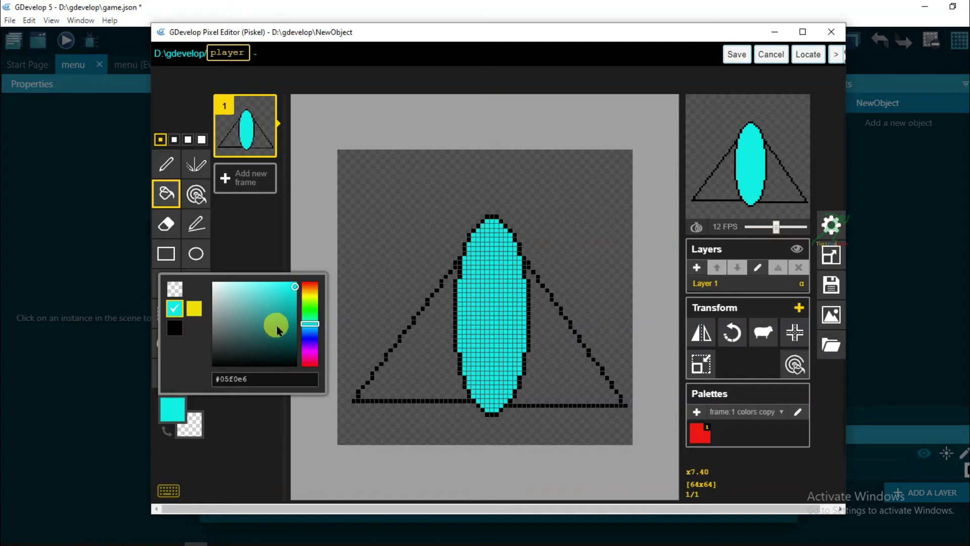
click(277, 330)
click(259, 418)
click(436, 357)
click(552, 362)
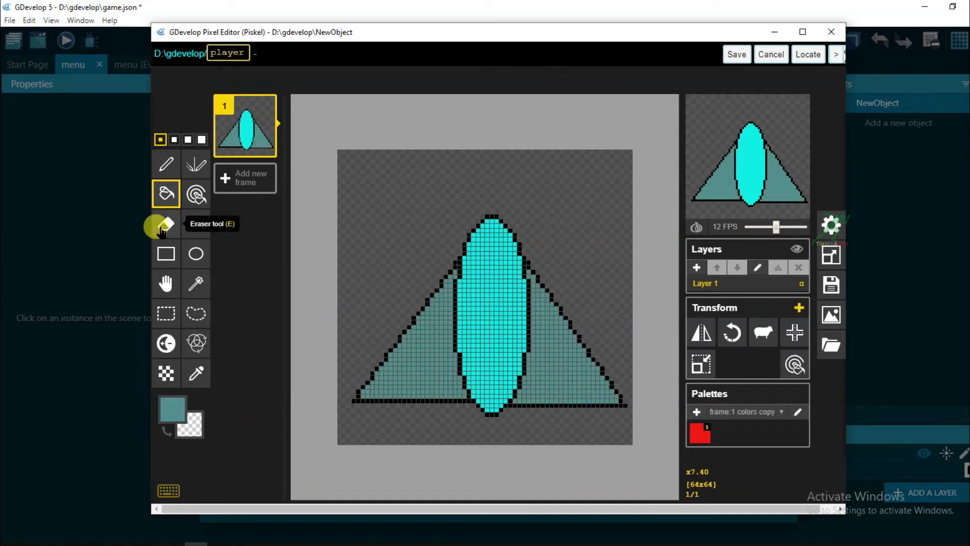
click(196, 254)
drag(475, 258, 512, 286)
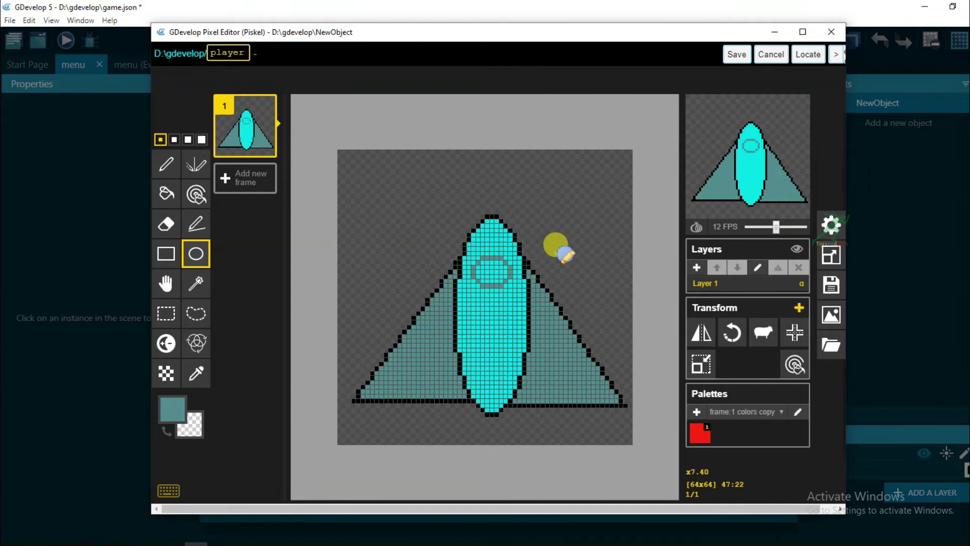
Step: Duplicate the ship into a second frame and fill its cockpit red
click(267, 149)
click(174, 407)
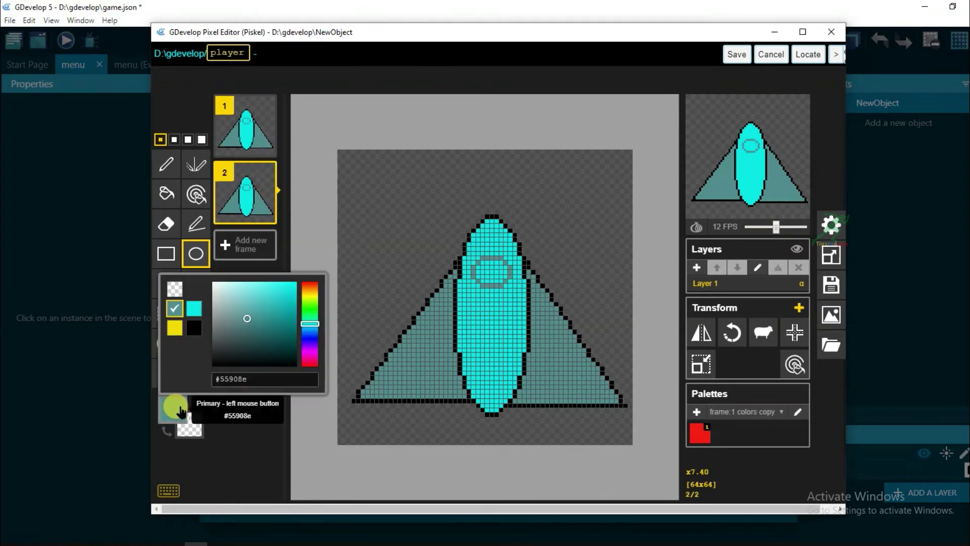
click(310, 283)
click(297, 283)
click(166, 183)
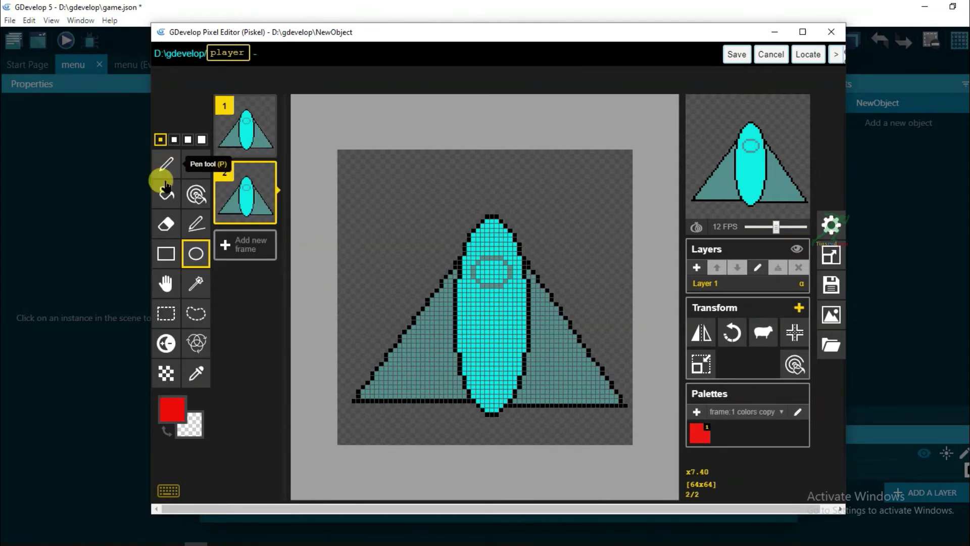
click(166, 191)
click(489, 272)
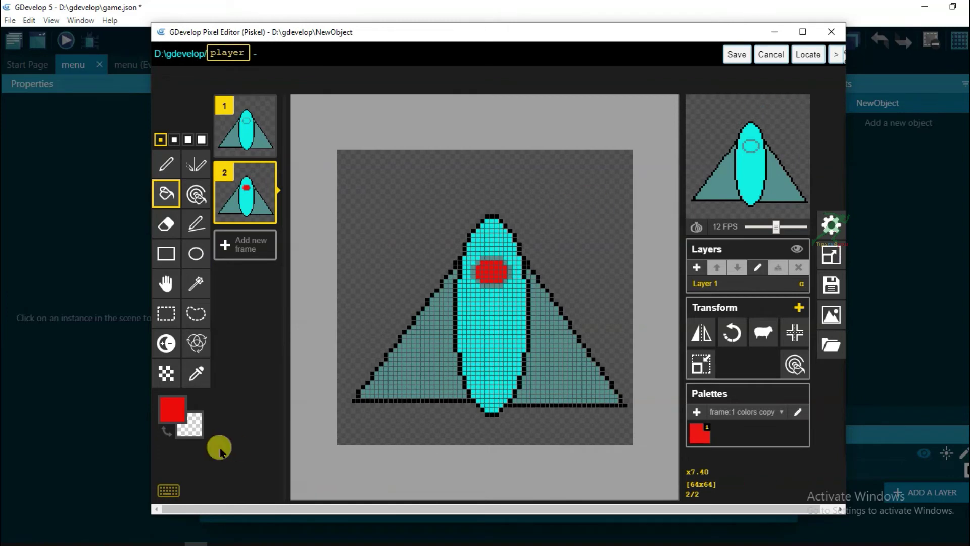
Step: Paint red exhausts under both wings with the largest brush
click(166, 163)
click(201, 140)
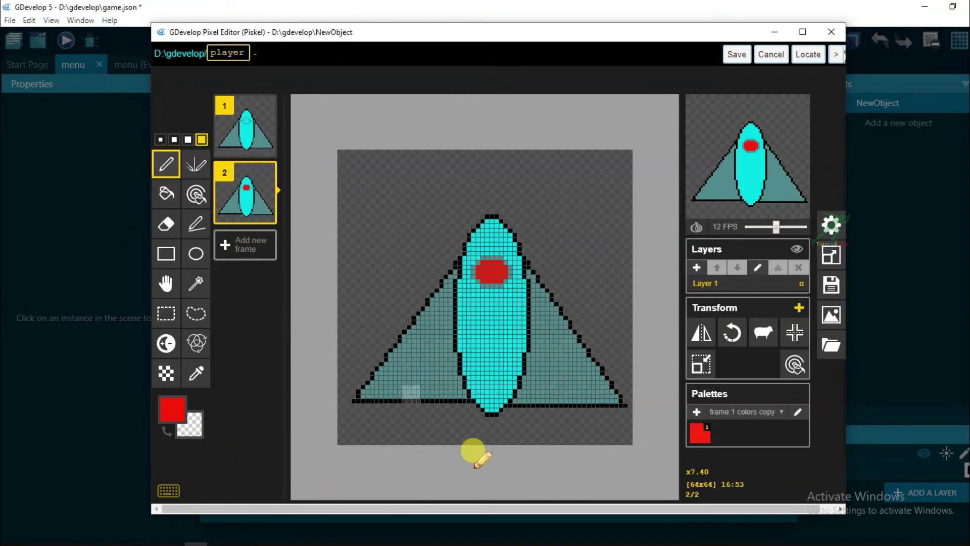
click(433, 412)
click(558, 417)
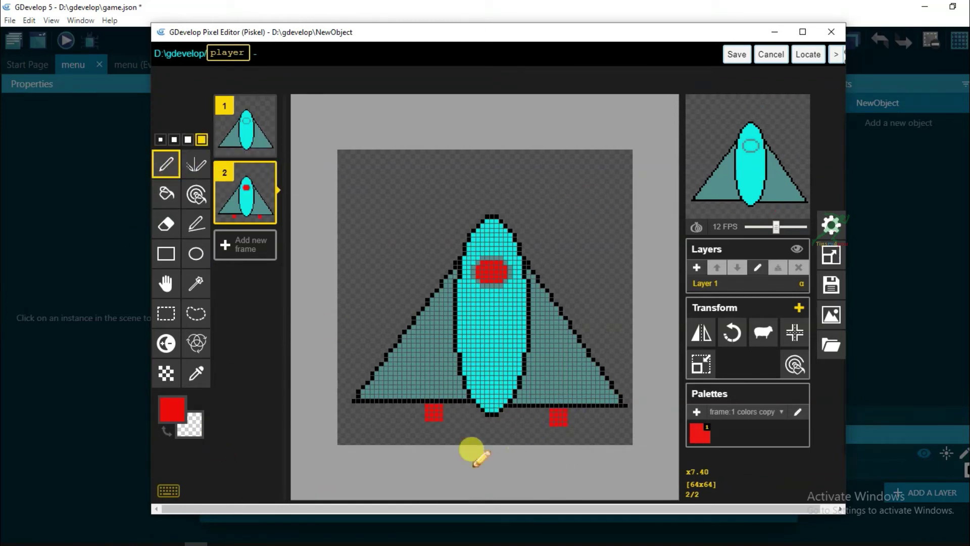
Step: Add a third frame with yellow flames below both exhausts and save it to GDevelop
click(237, 253)
click(172, 408)
click(310, 295)
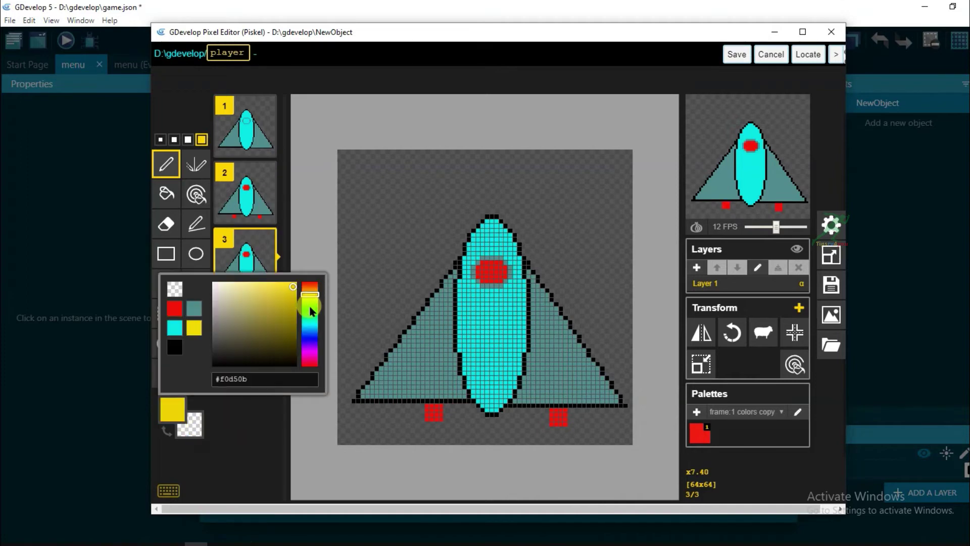
click(434, 431)
click(559, 435)
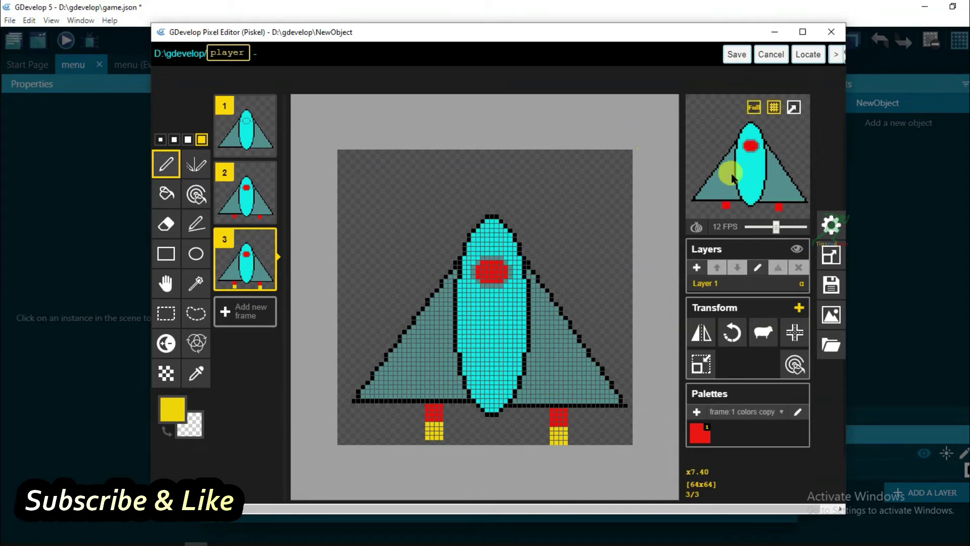
mouse_move(758, 181)
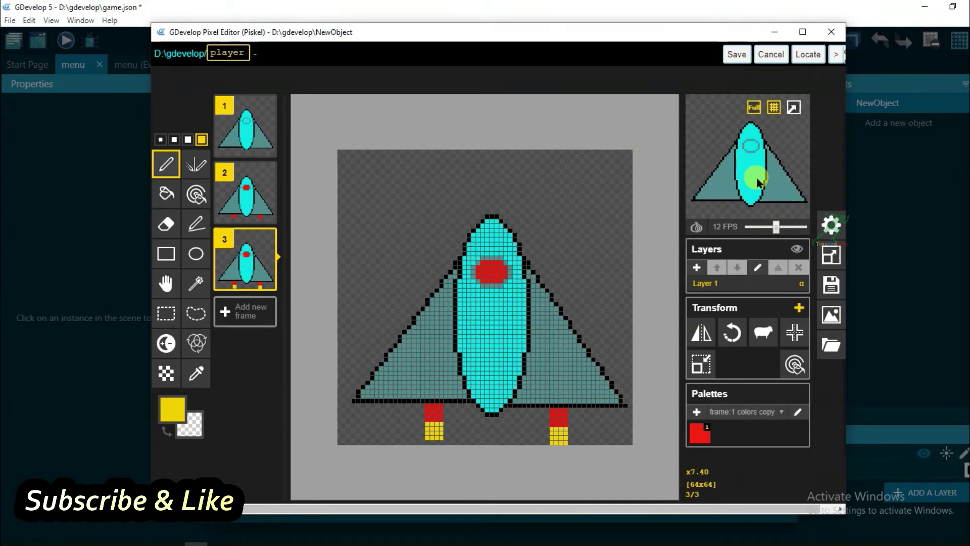
click(736, 56)
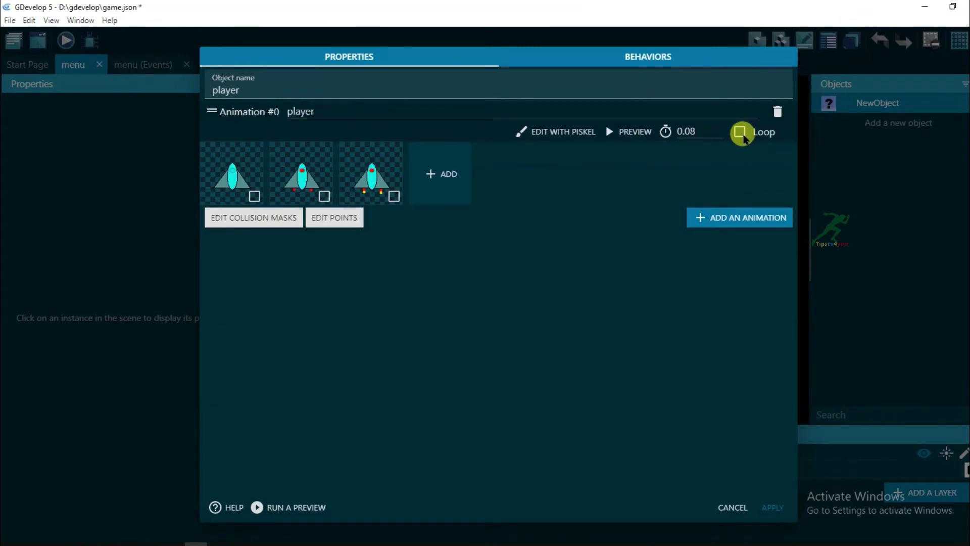
Step: Loop the player animation and place the ship at X 172, Y 624, enlarged to 169 × 149
click(740, 133)
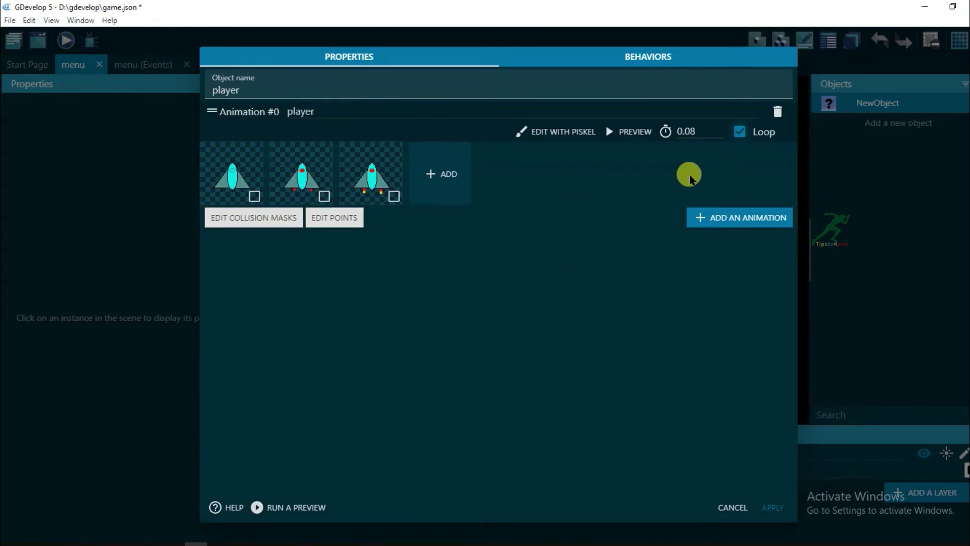
click(776, 508)
drag(862, 99, 503, 348)
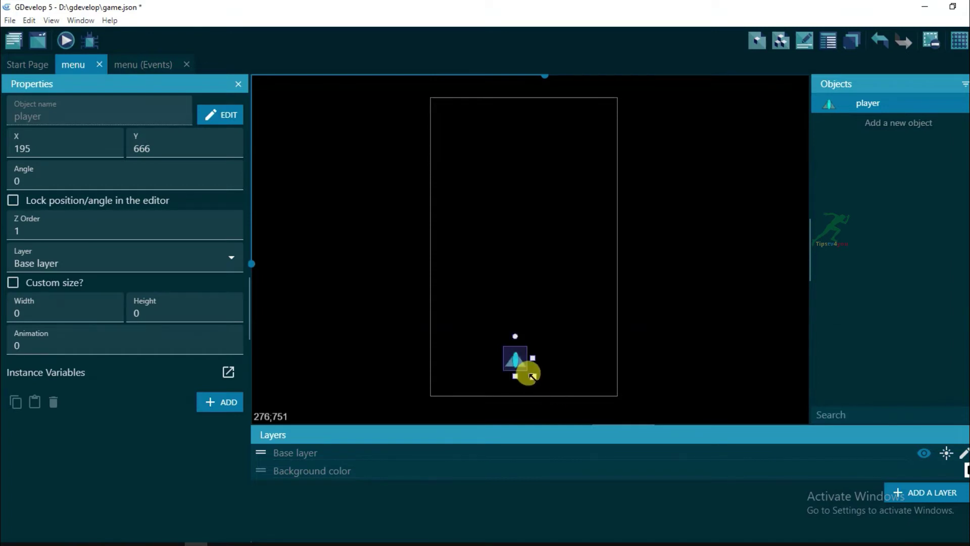
drag(532, 376, 562, 391)
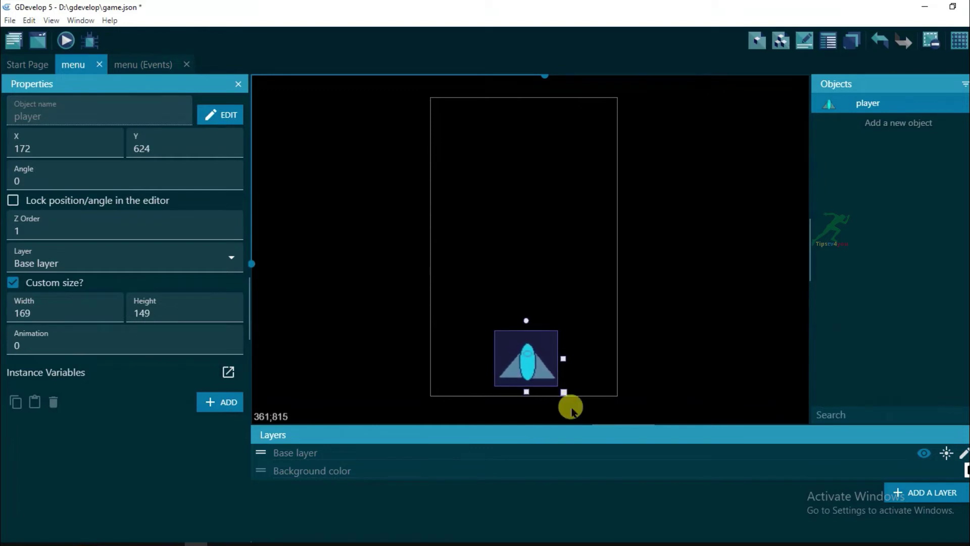
click(667, 345)
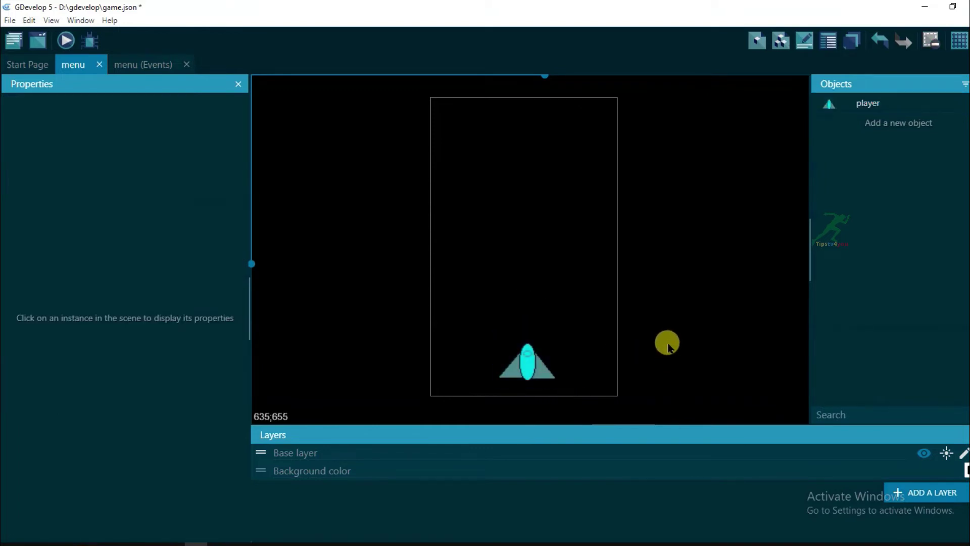
Step: Add an event group named 'menu' on the menu scene's events sheet
click(150, 67)
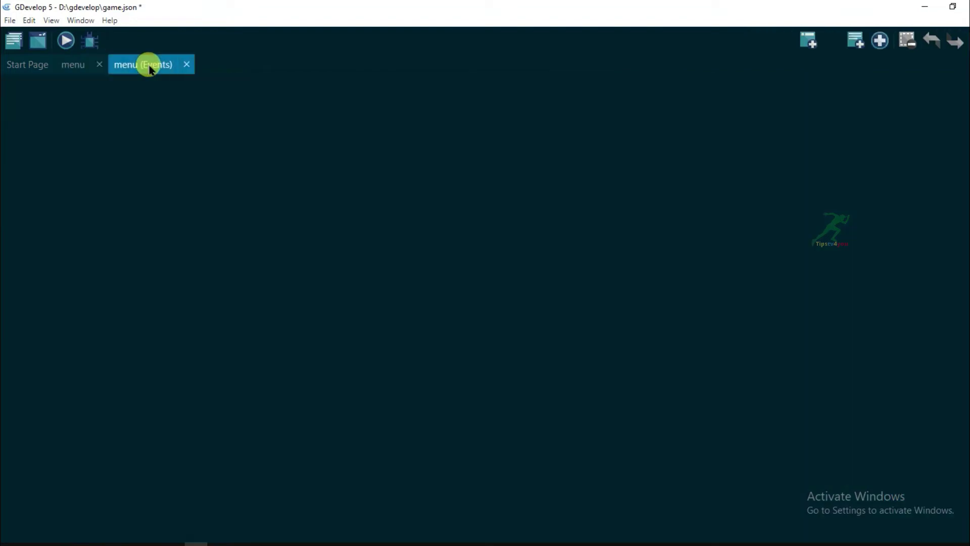
click(882, 44)
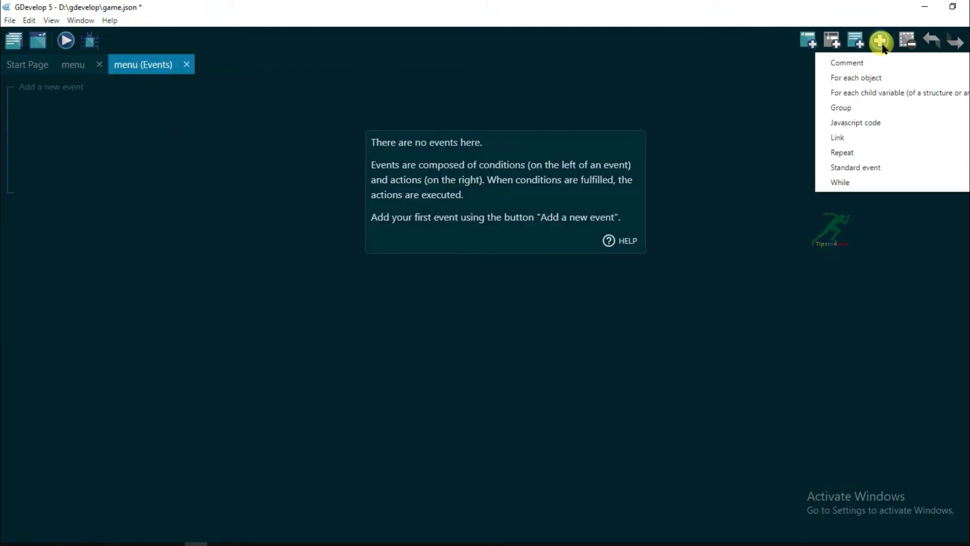
click(859, 106)
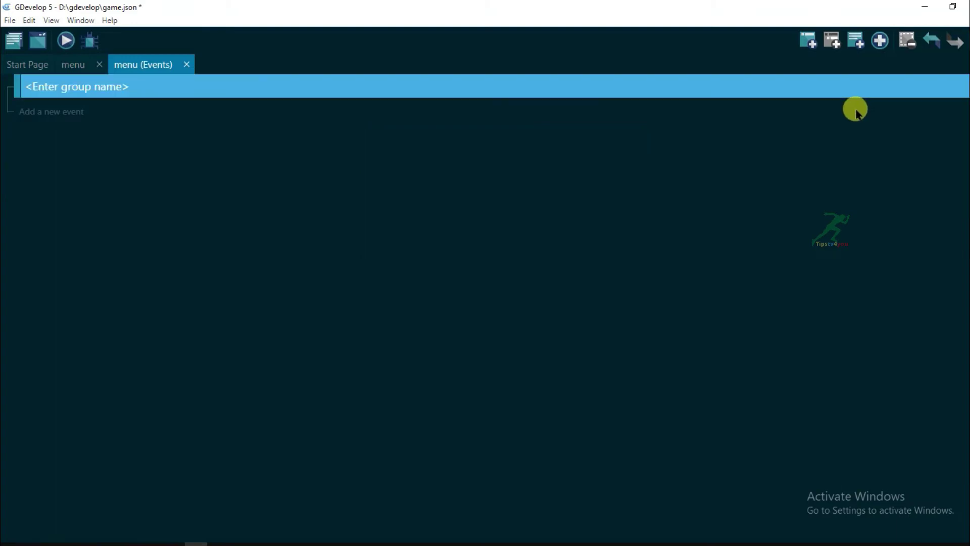
click(89, 84)
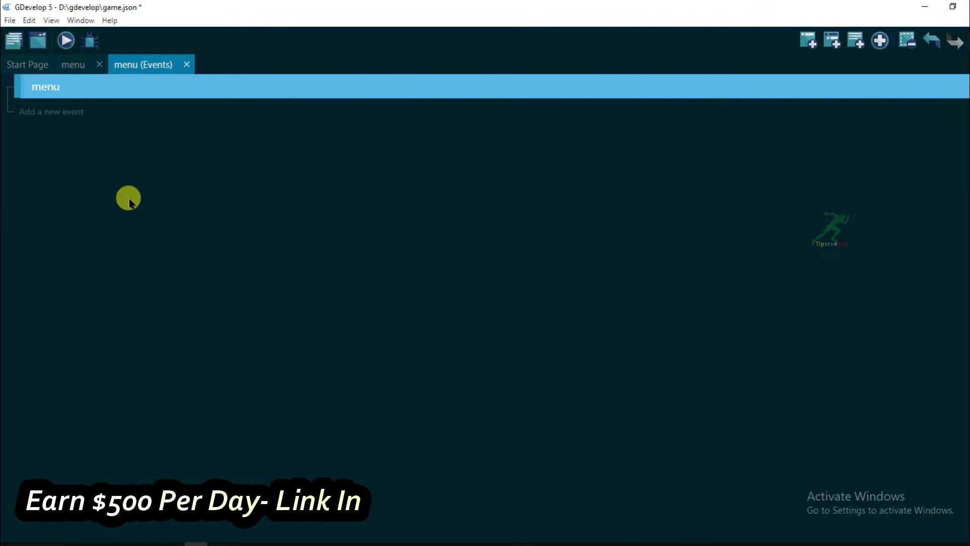
key(Return)
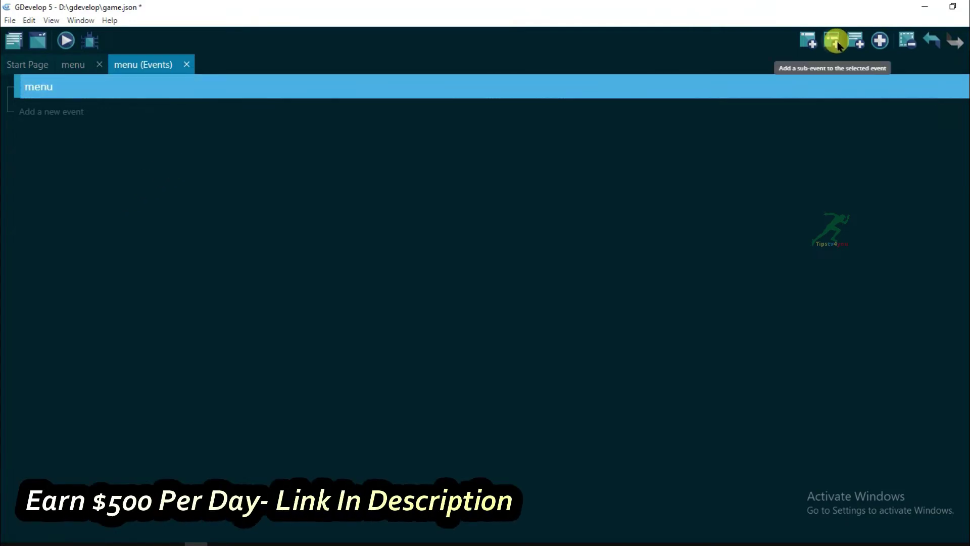
Step: Add a sub-event in the group with a Keyboard 'Left key is pressed' condition
click(833, 41)
click(53, 105)
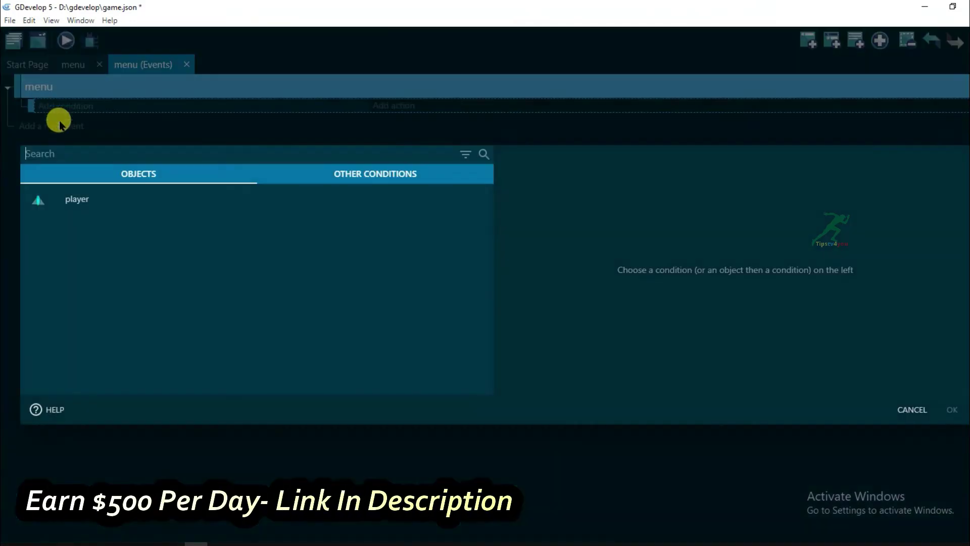
click(364, 181)
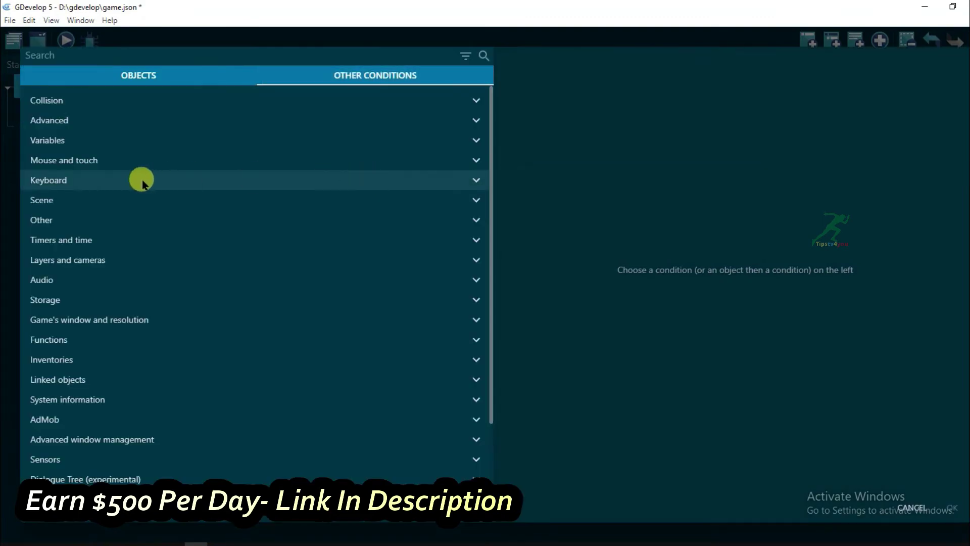
click(91, 187)
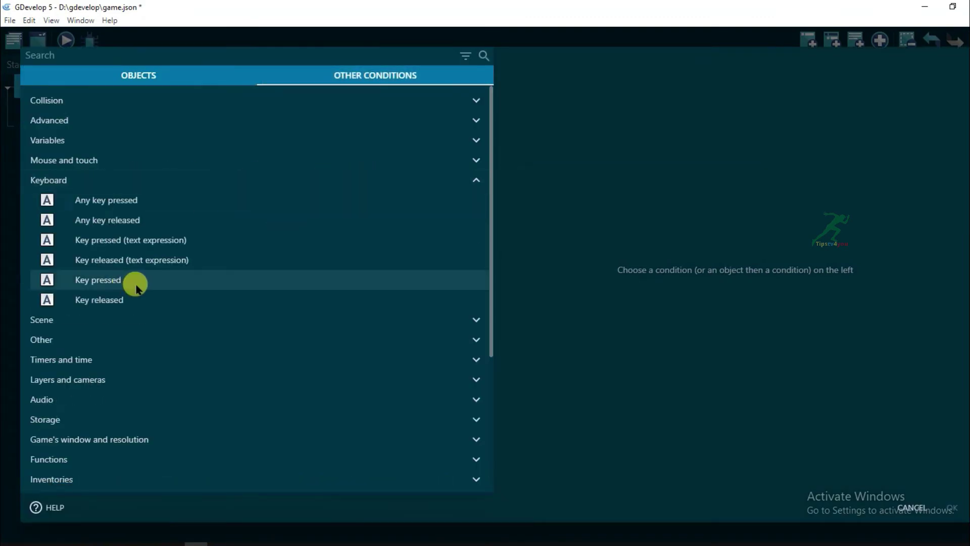
click(151, 283)
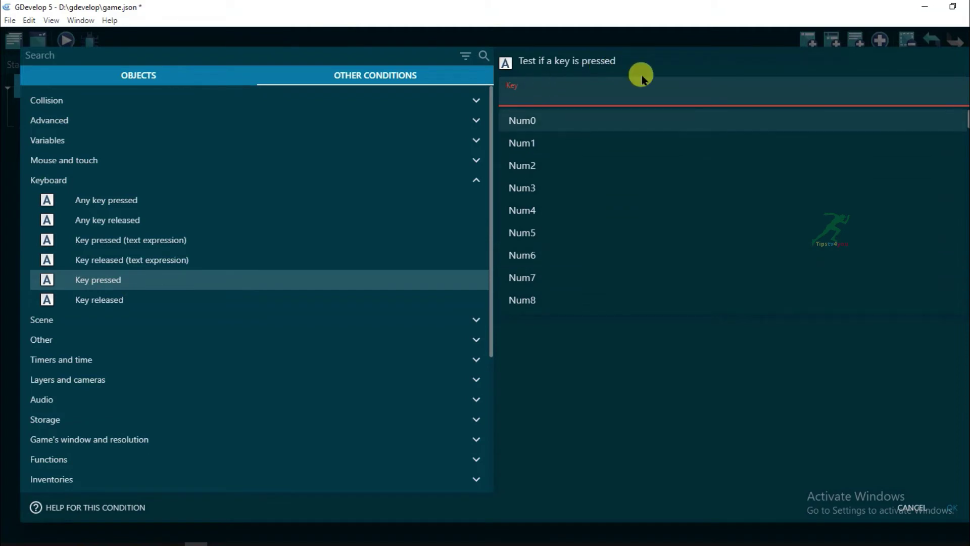
text(left)
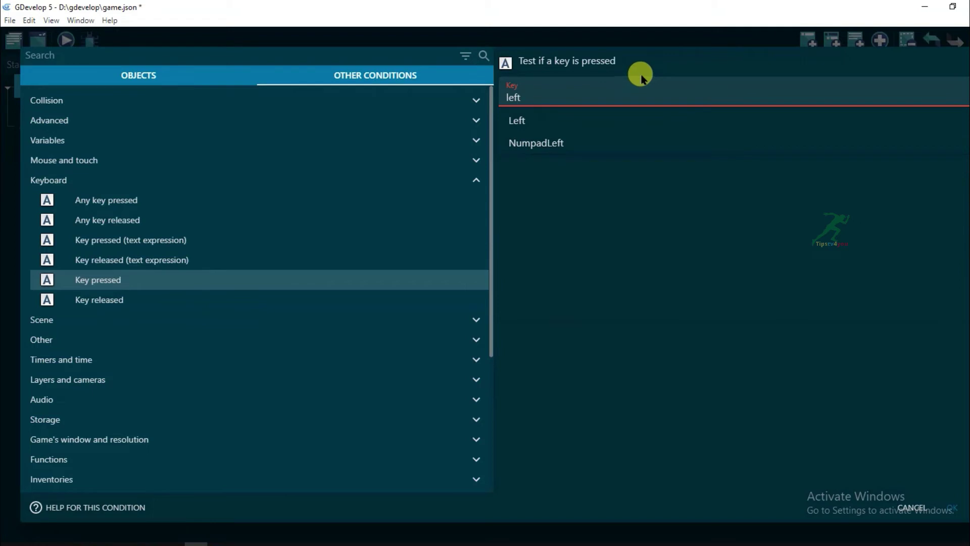
click(575, 122)
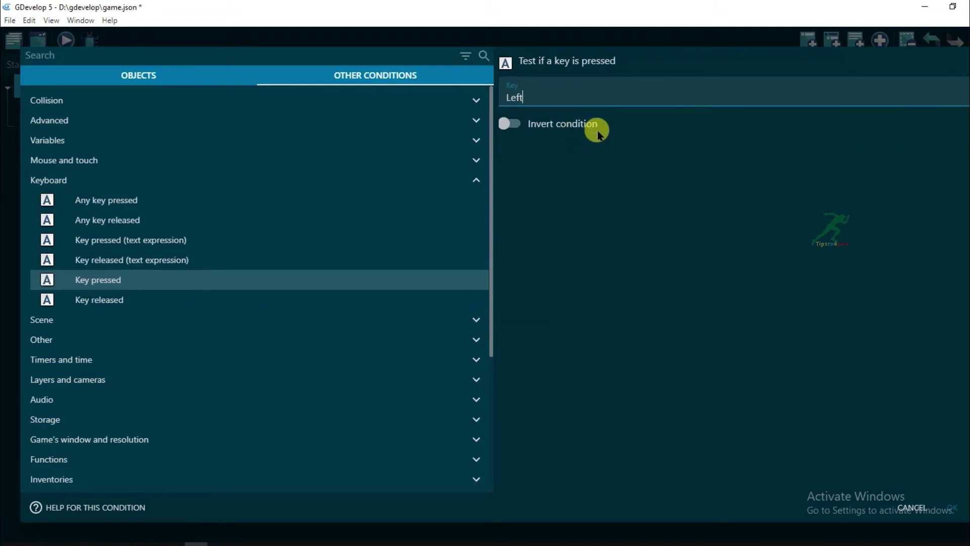
click(956, 510)
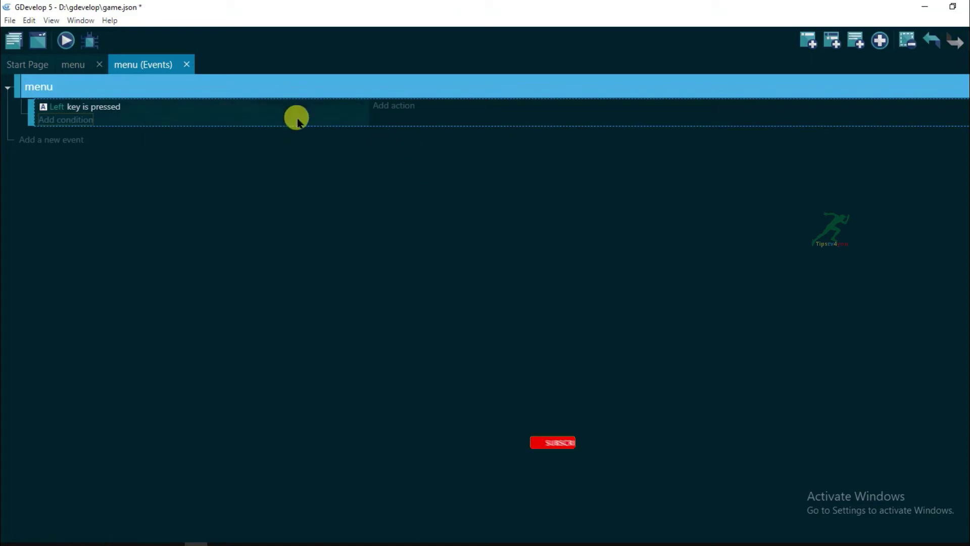
Step: Give the Left-key event an instant force on player at angle 0, length 300 pixels
click(395, 107)
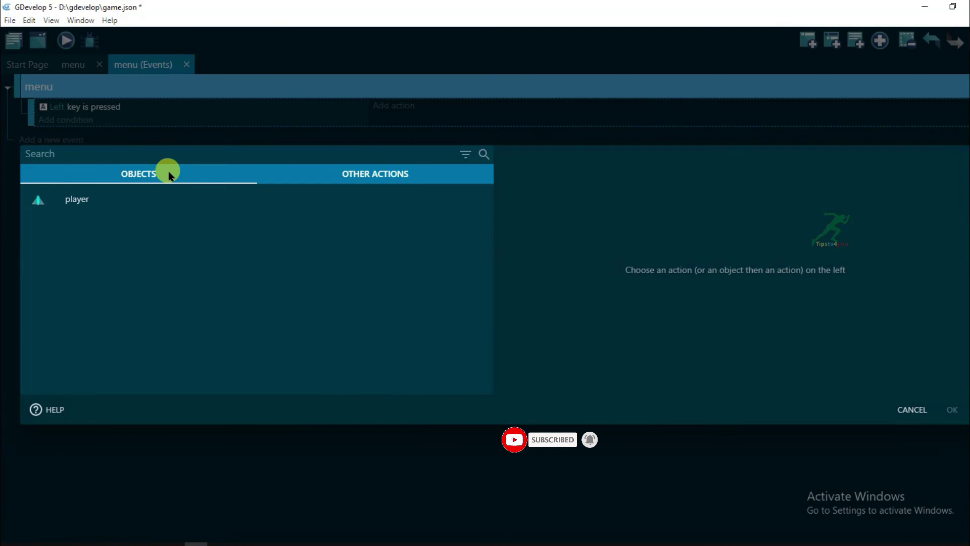
click(148, 199)
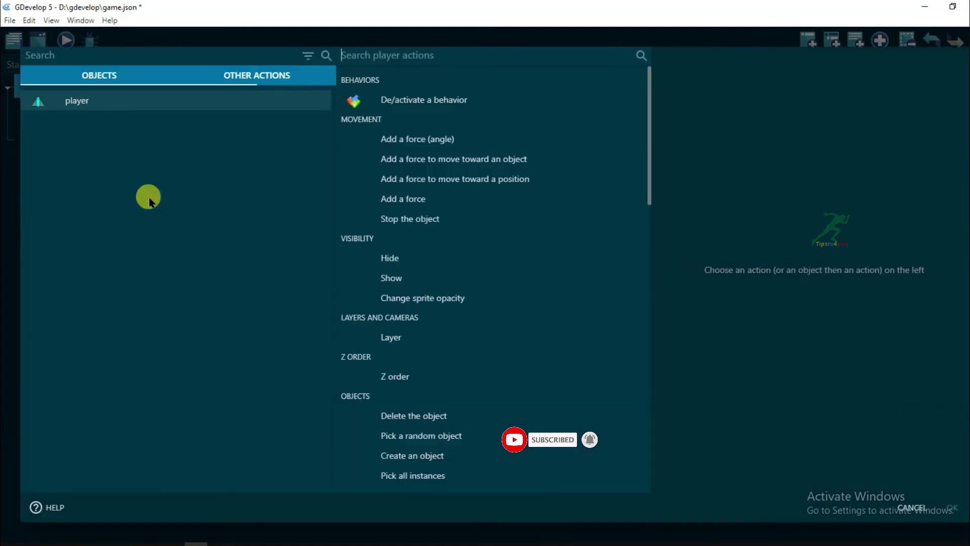
click(445, 145)
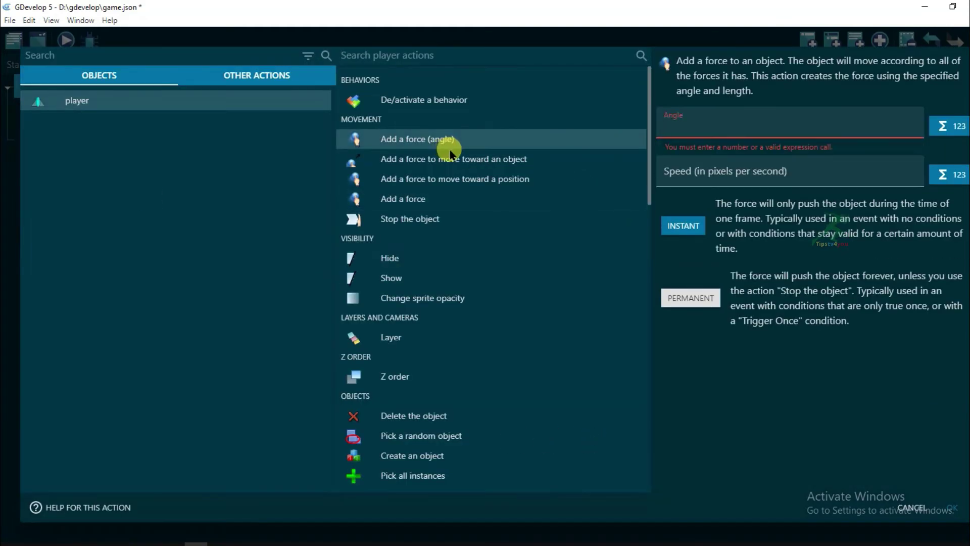
click(688, 116)
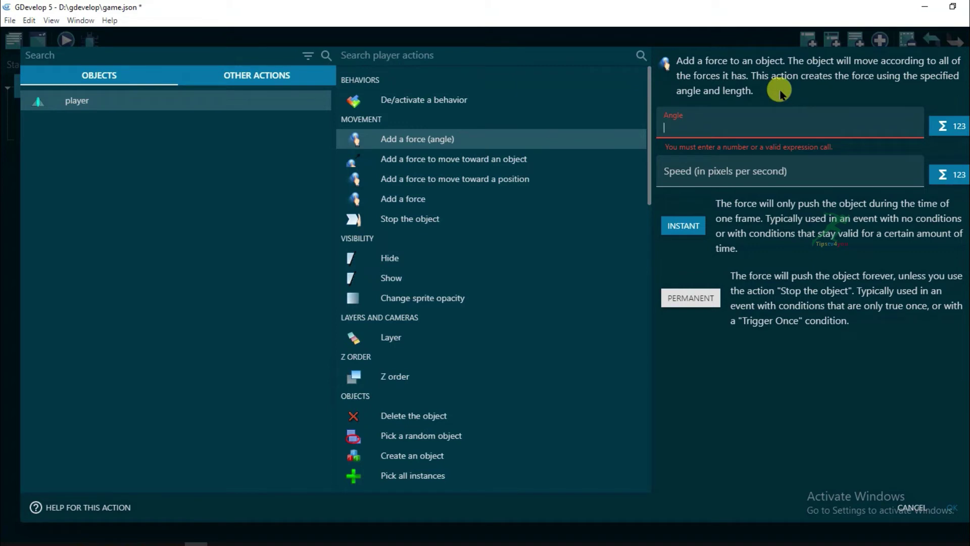
text(0)
key(Tab)
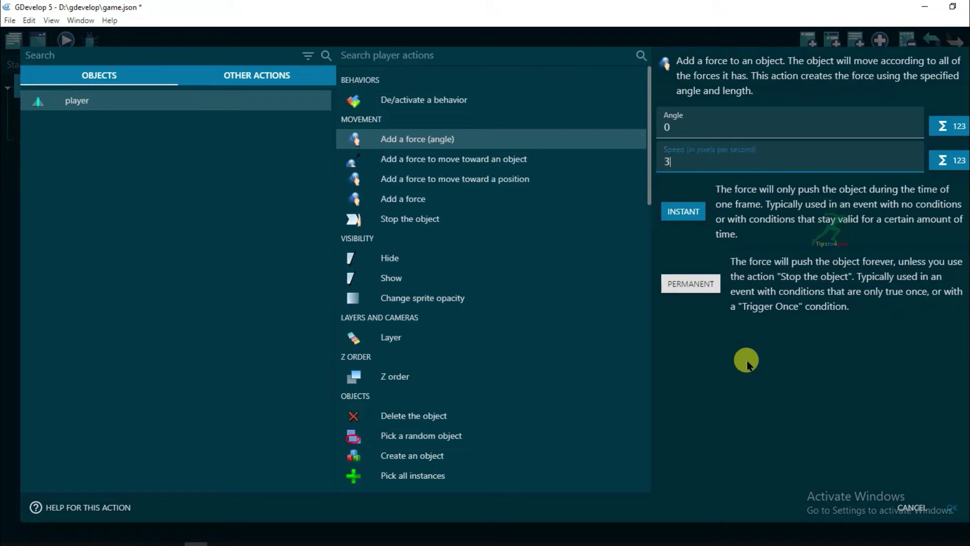
click(954, 515)
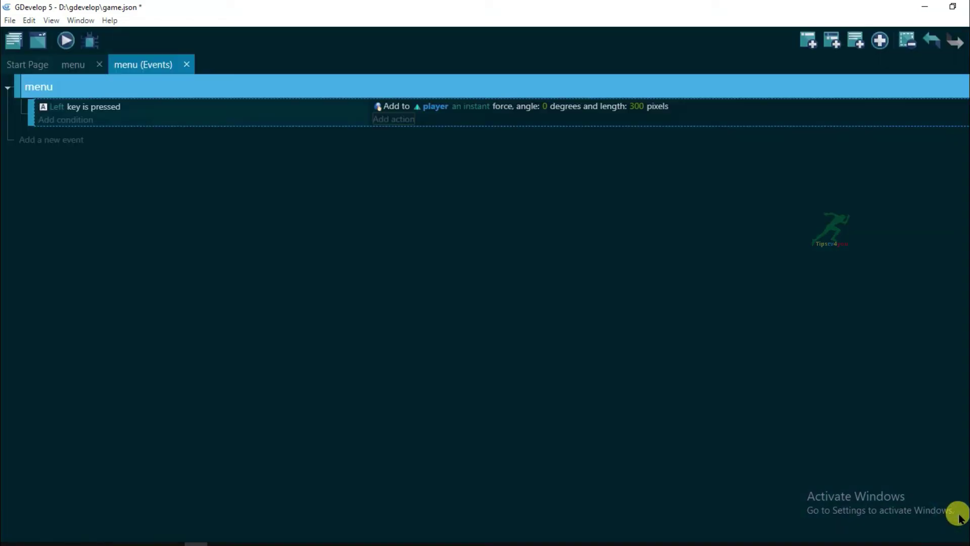
Step: Copy the Left-key event and paste a duplicate below it
right_click(239, 119)
click(249, 125)
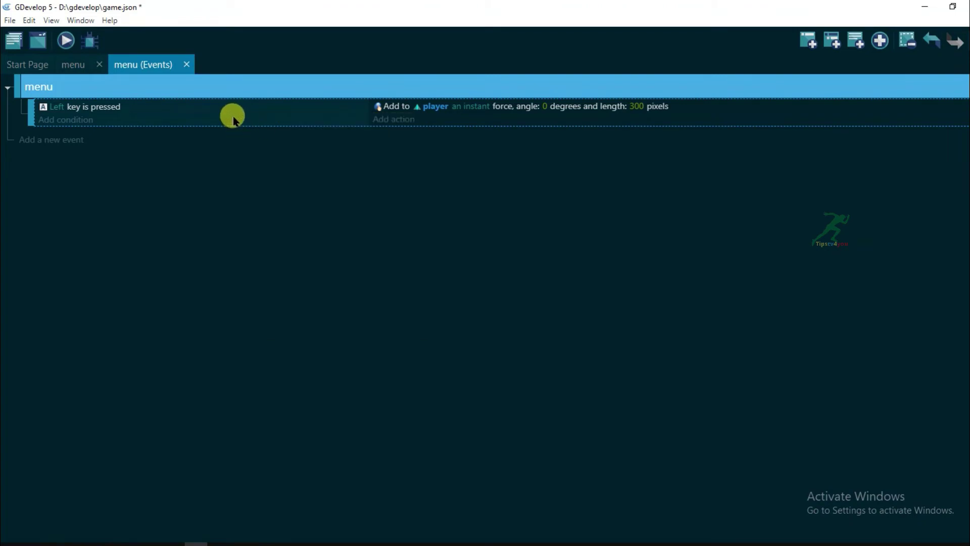
right_click(233, 120)
click(257, 155)
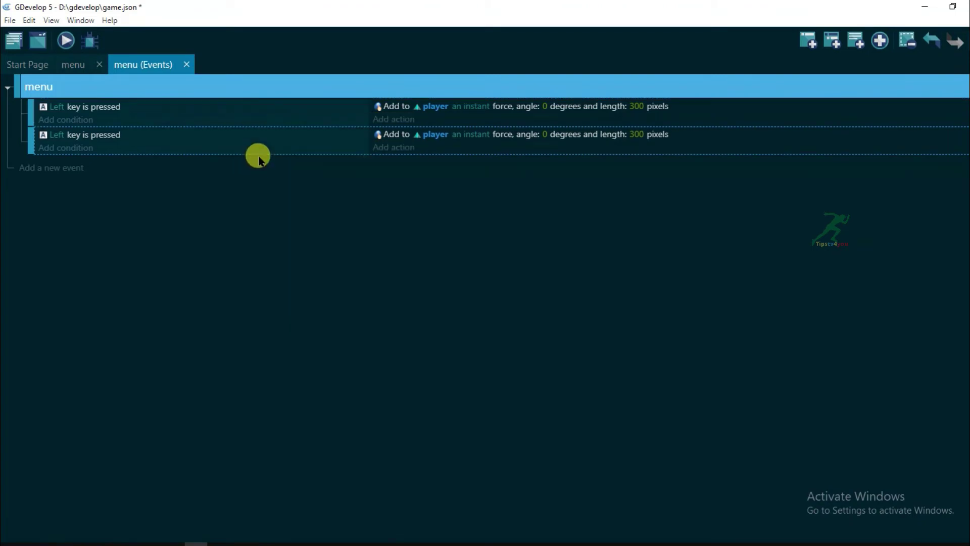
Step: Switch the duplicate's key to Right and begin editing its force angle
click(56, 139)
double_click(60, 160)
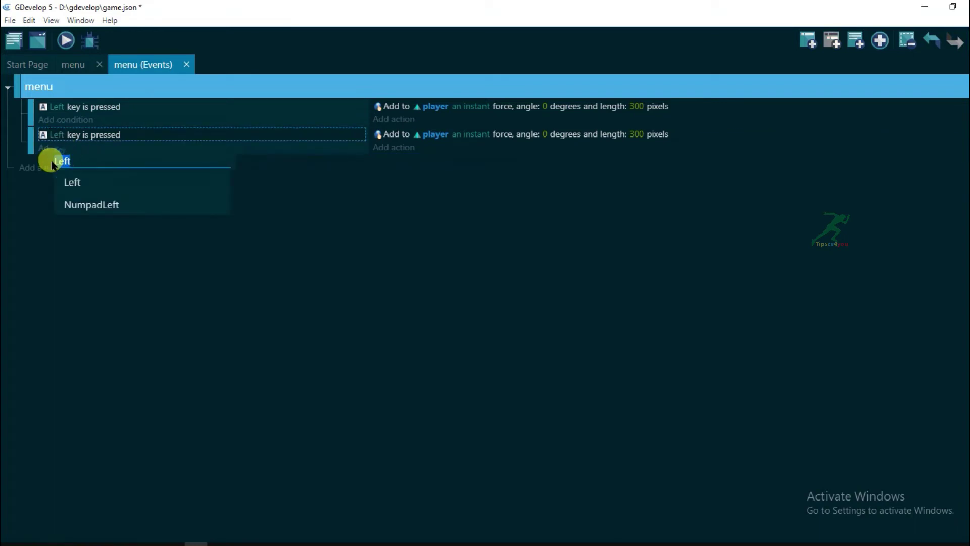
text(right)
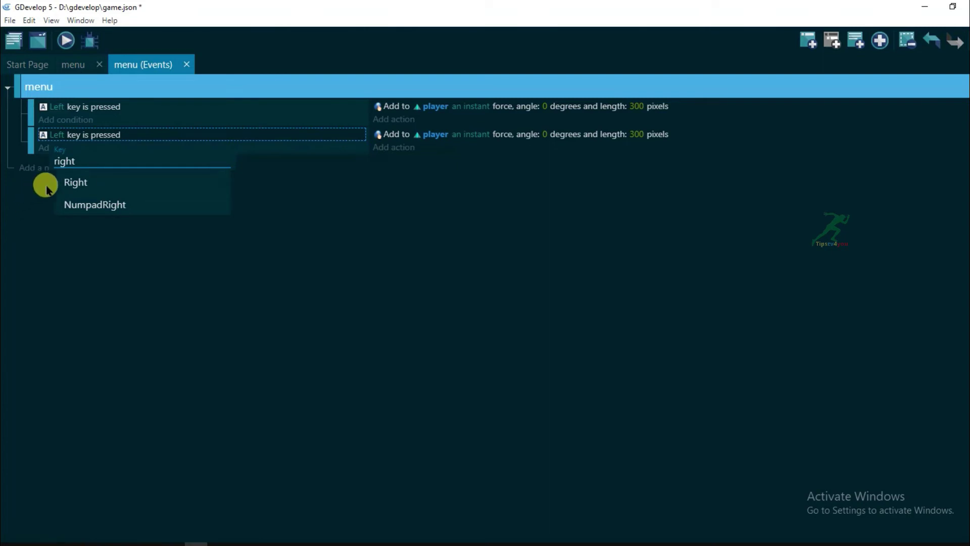
click(65, 187)
click(558, 132)
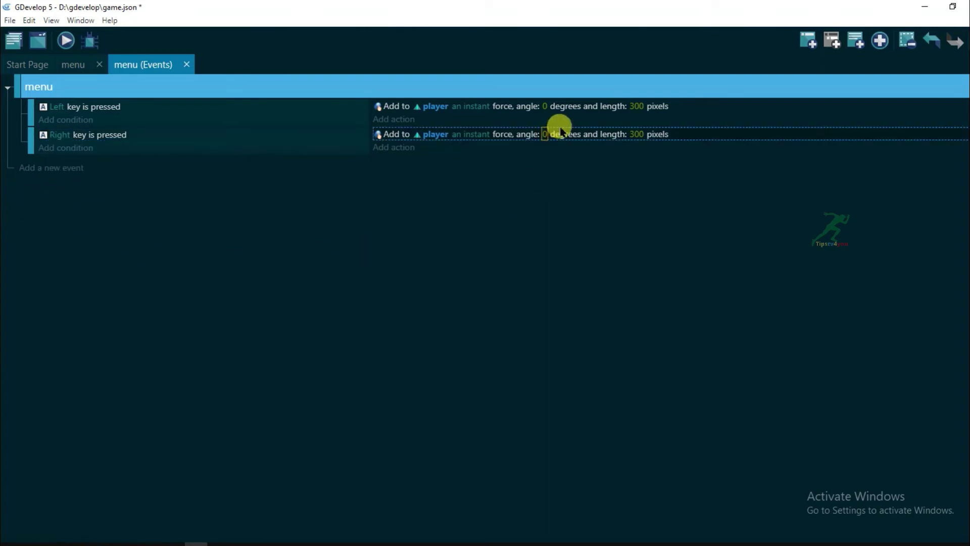
click(545, 134)
click(559, 163)
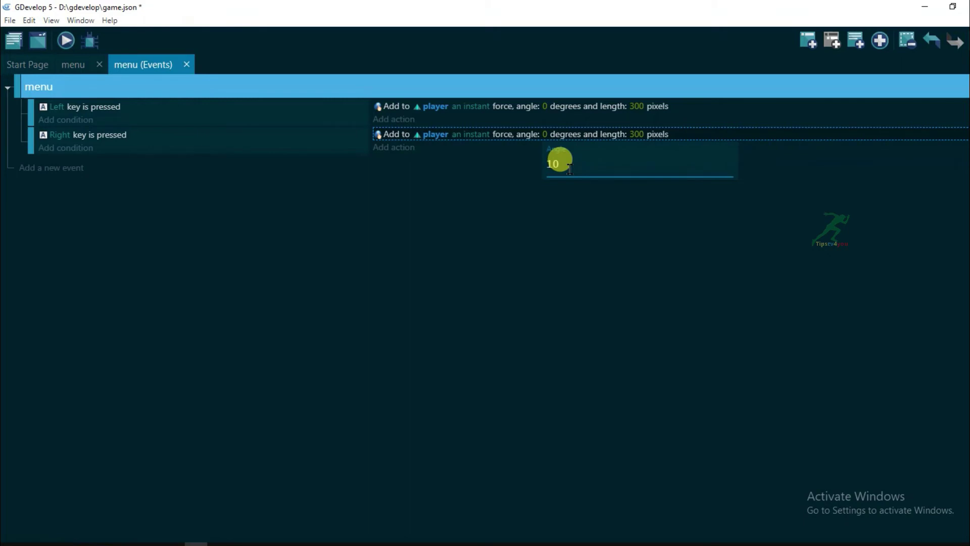
Step: Set the Right event's angle to 180 and test left/right movement in a preview
text(180)
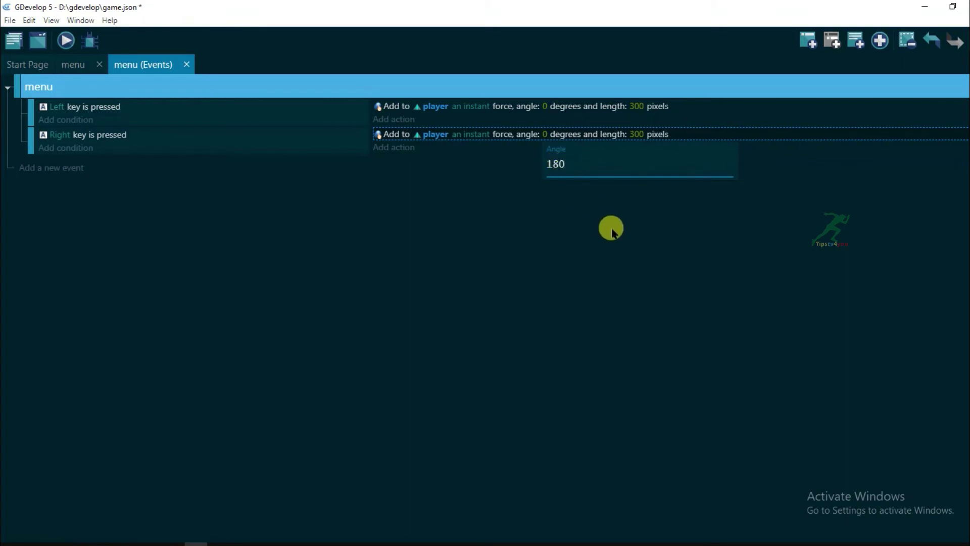
click(613, 227)
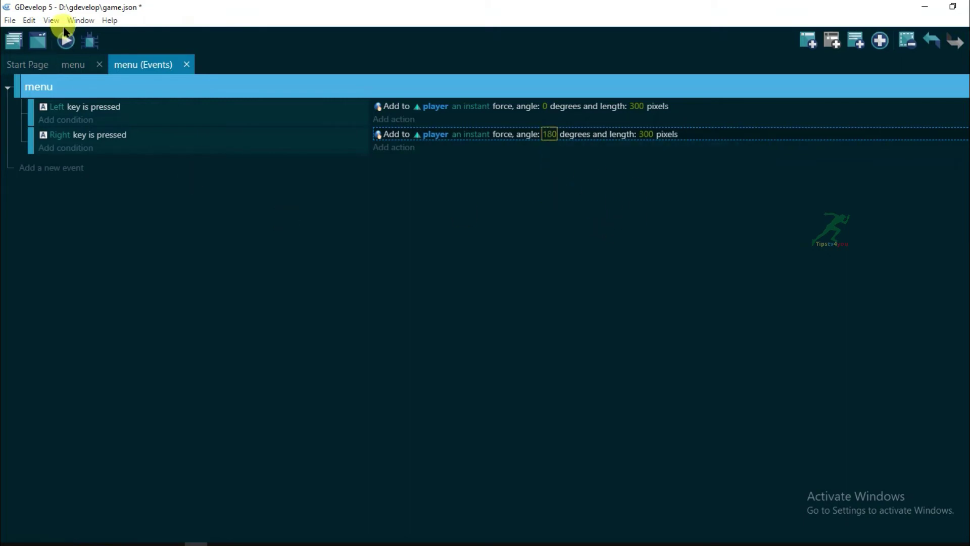
click(66, 39)
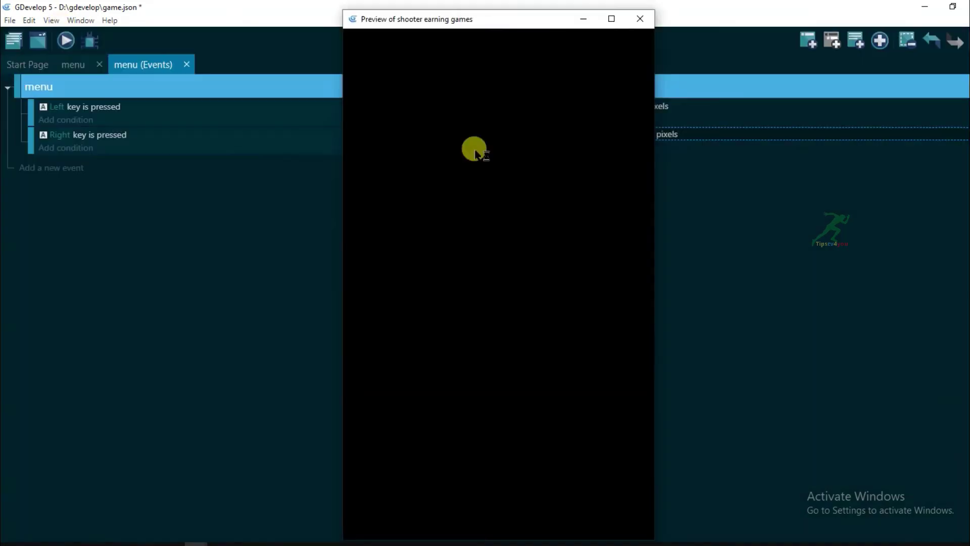
key(Left)
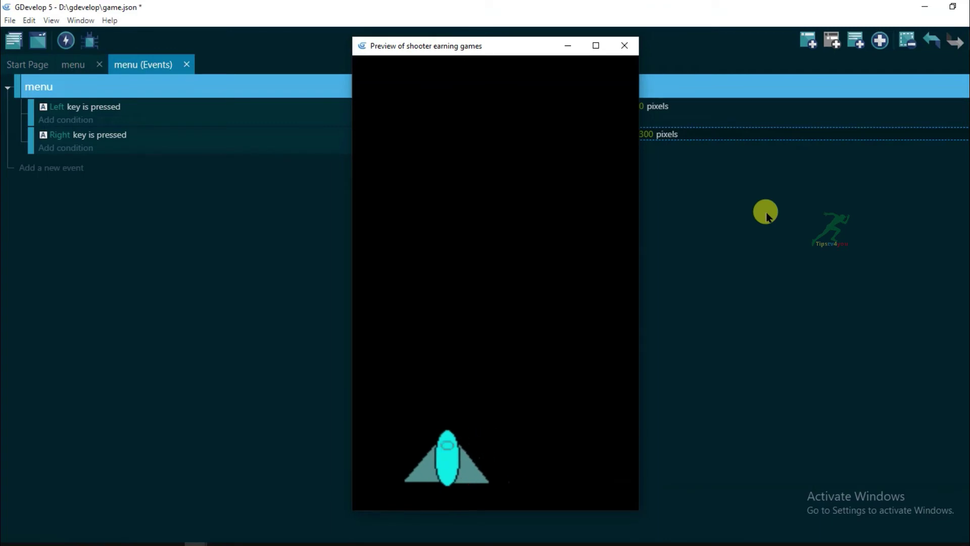
key(Right)
key(Left)
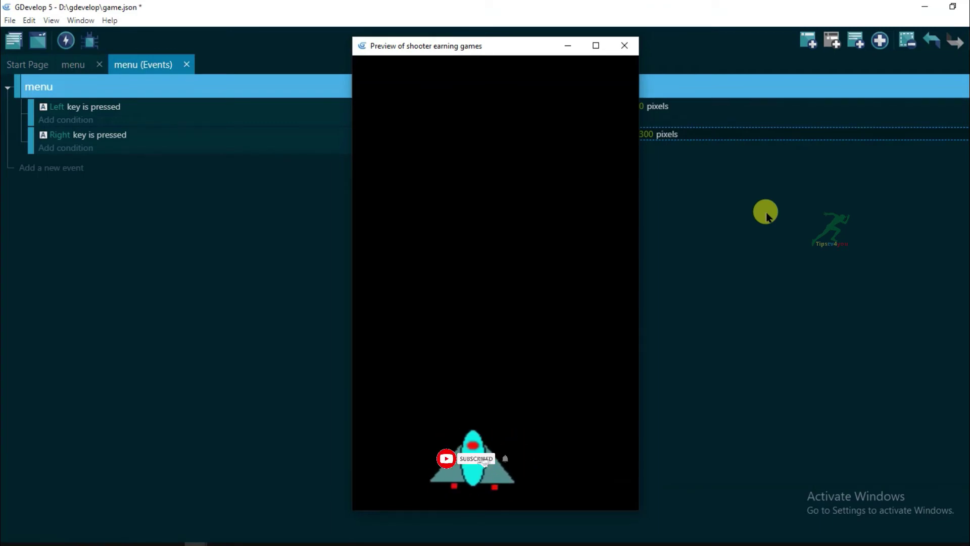
key(Right)
click(634, 44)
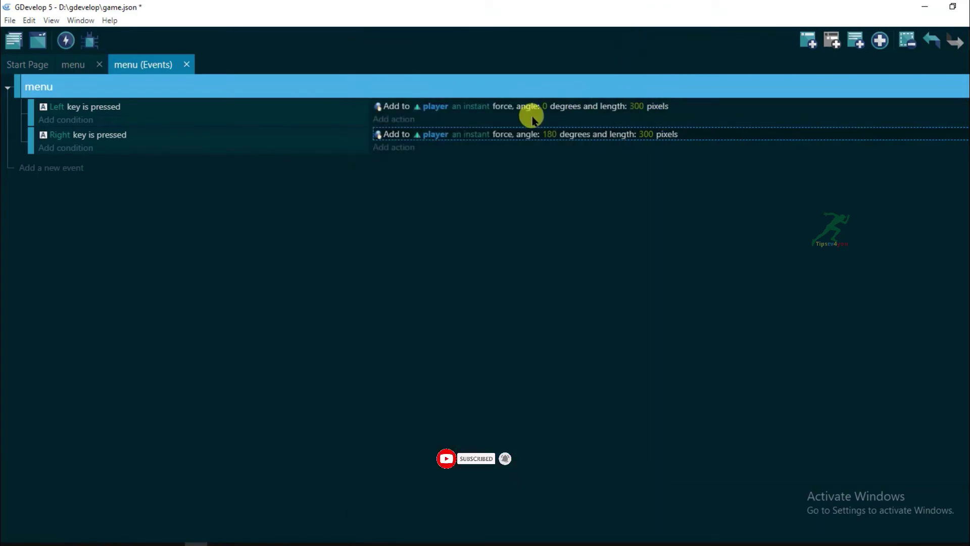
Step: Change the Left action's angle to 180 and the Right action's angle to 0
click(545, 106)
text(180)
click(558, 236)
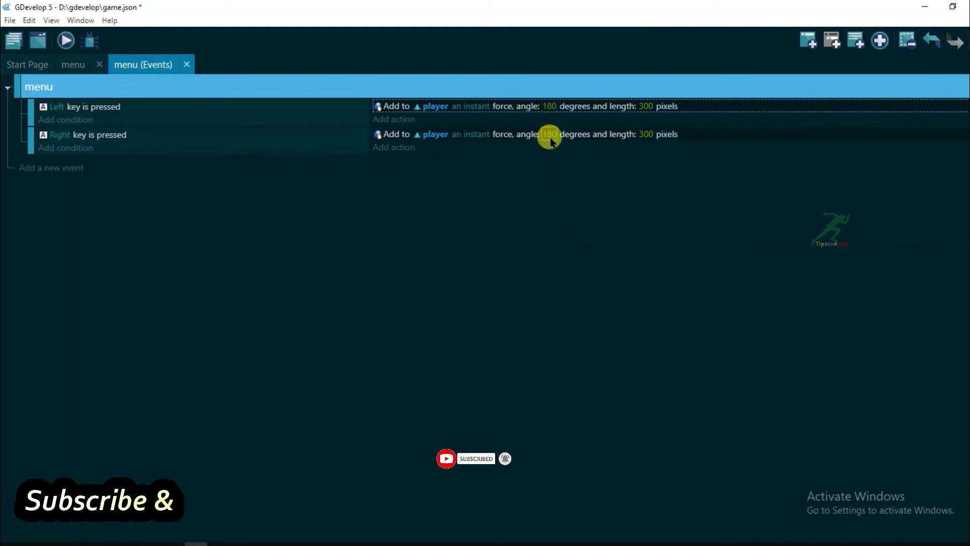
click(547, 134)
text(0)
click(642, 268)
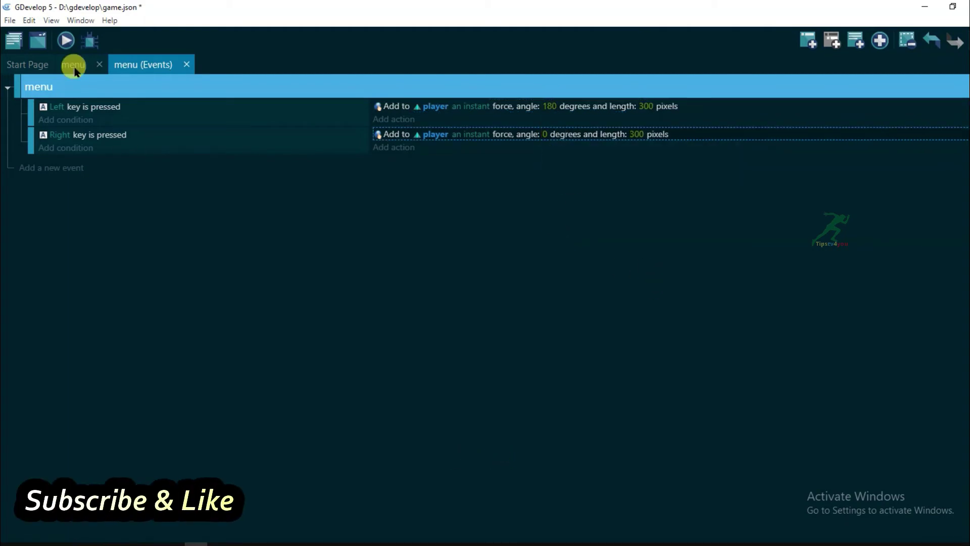
Step: Create a Sprite object named 'bullet', add Animation #0, and open it in Piskel
click(74, 66)
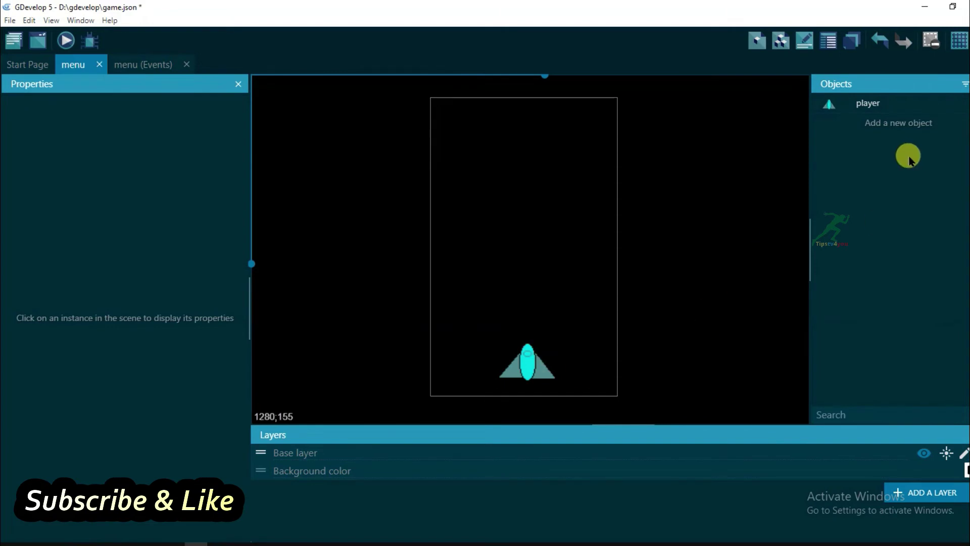
click(948, 131)
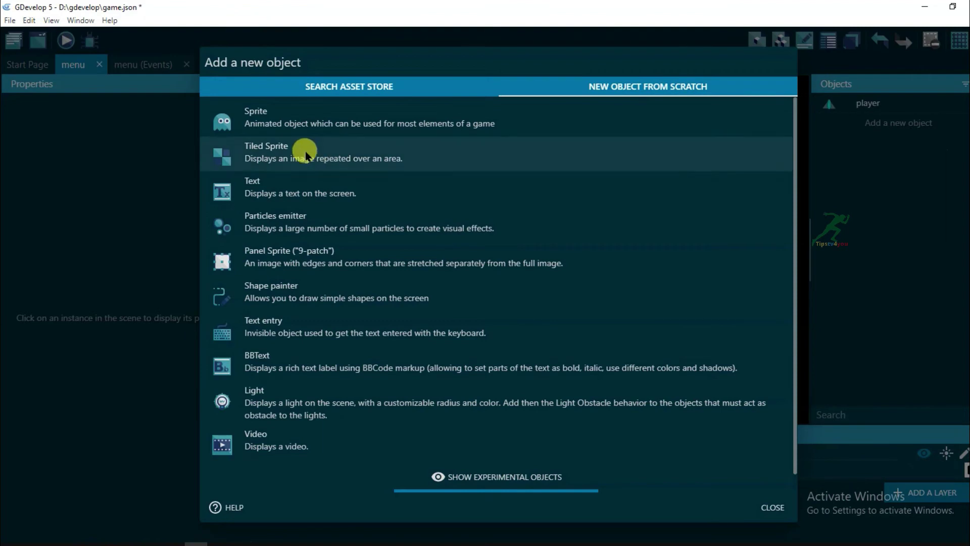
click(299, 124)
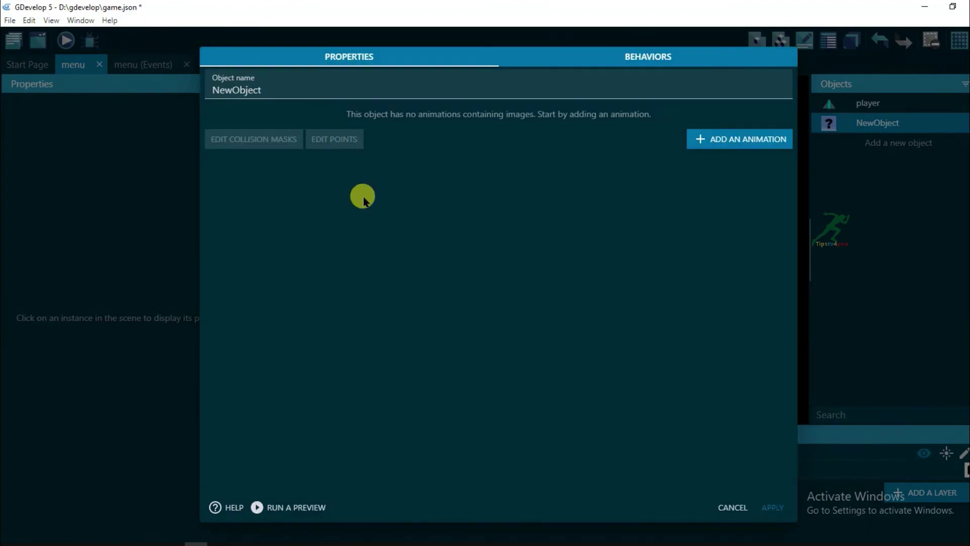
click(251, 87)
double_click(251, 87)
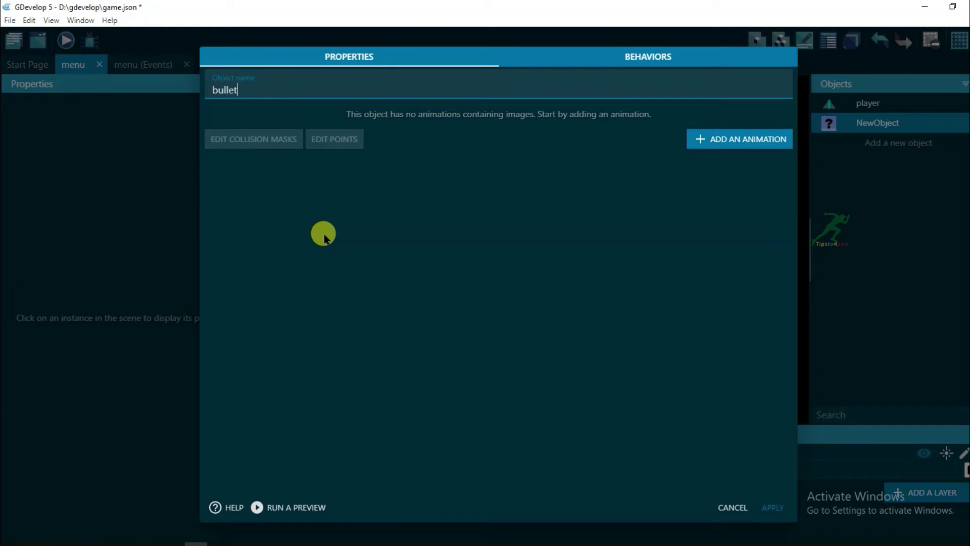
click(726, 150)
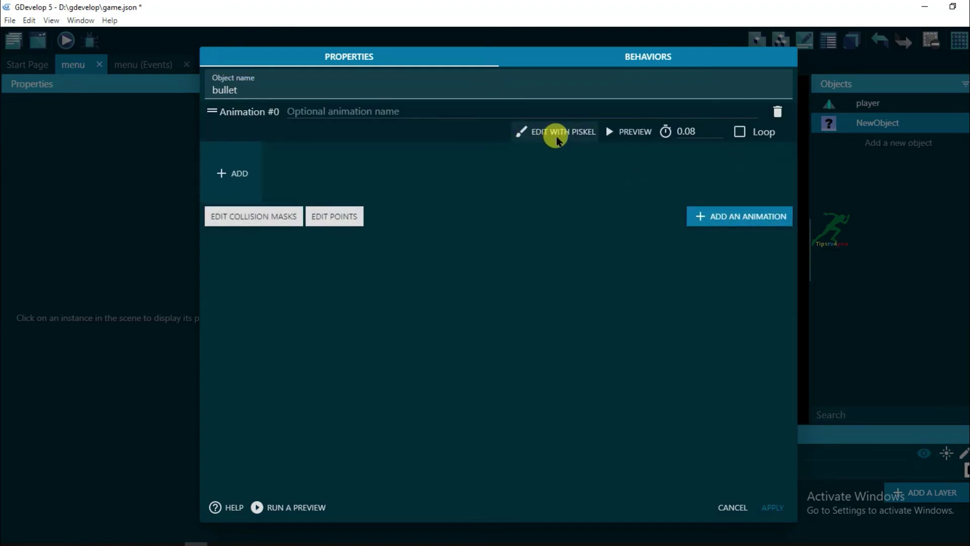
click(563, 138)
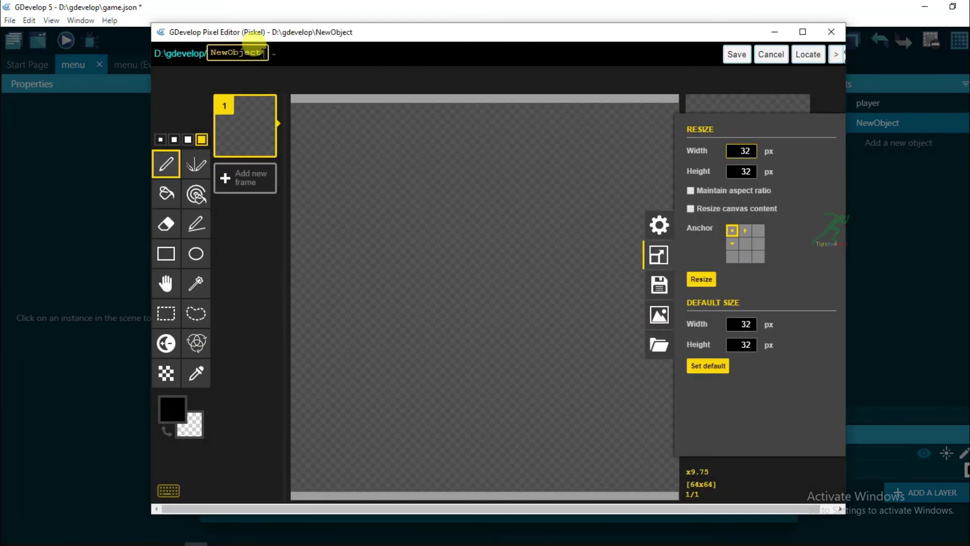
Step: Replace the default image name with 'bullet'
drag(263, 53, 228, 53)
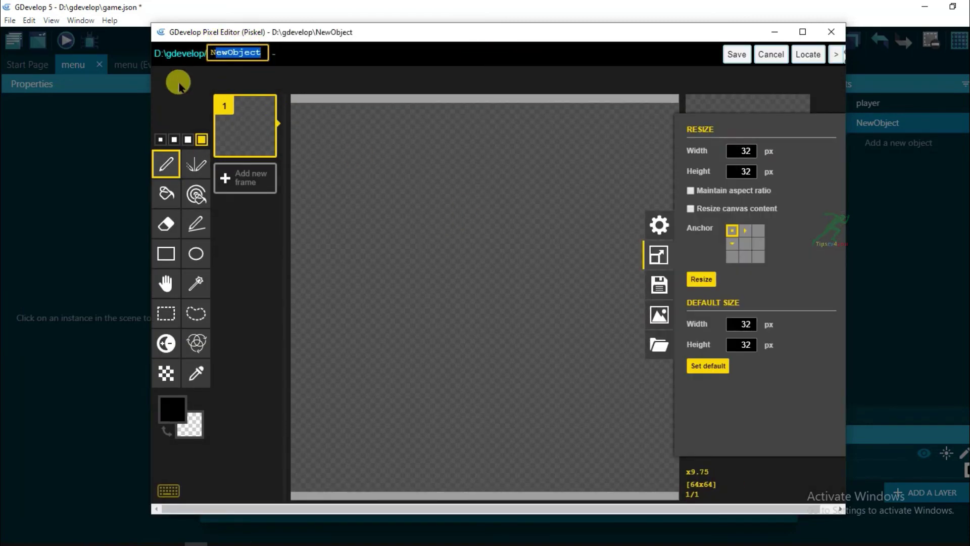
key(BackSpace)
key(BackSpace)
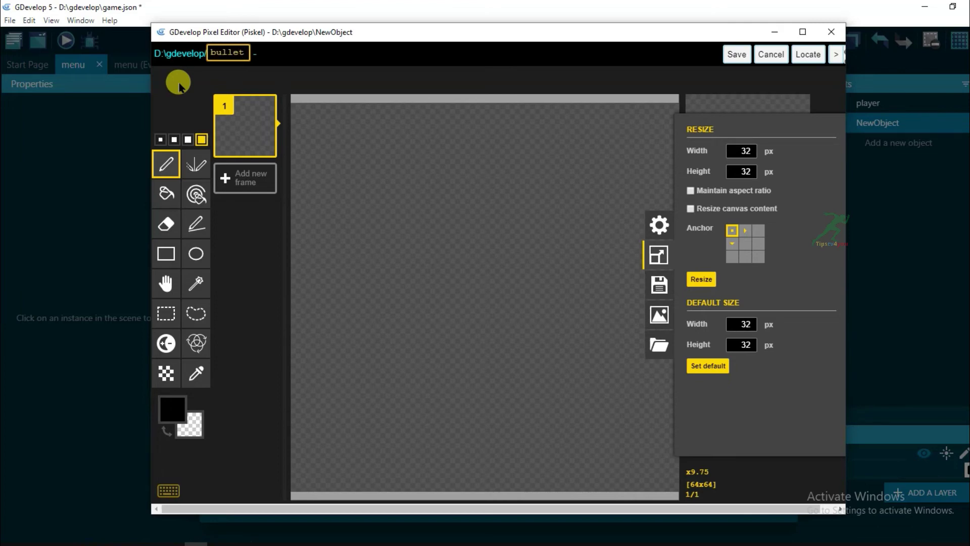
click(180, 86)
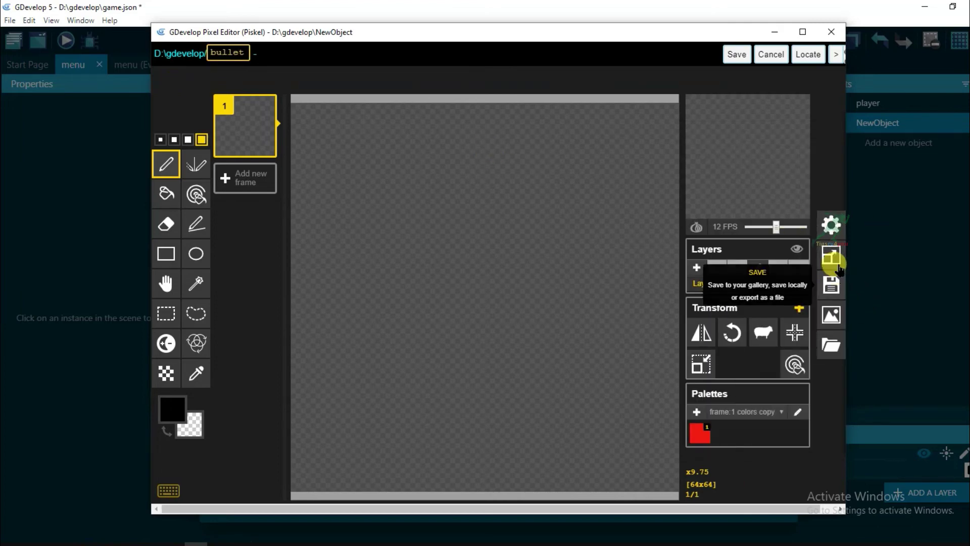
Step: Resize the canvas to width 8 and height 32 pixels
click(831, 259)
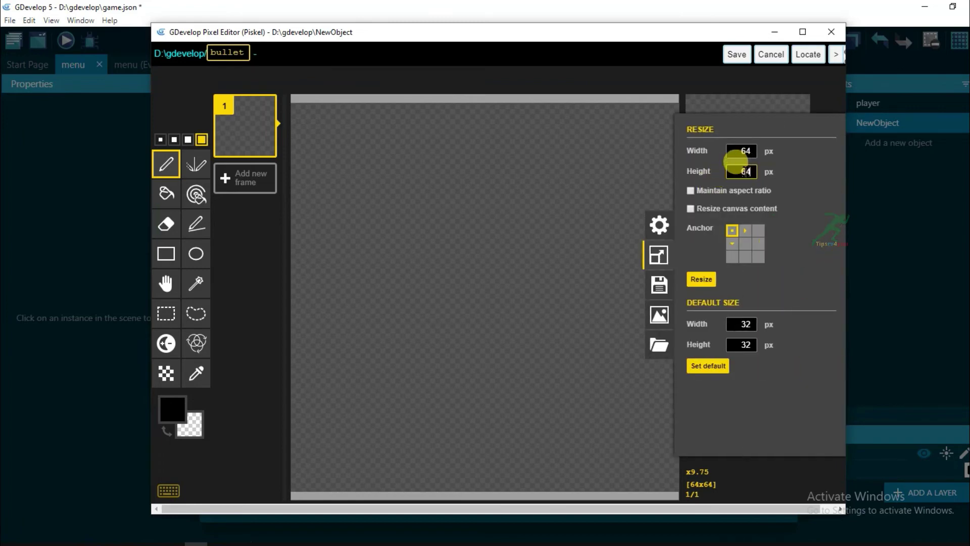
double_click(746, 171)
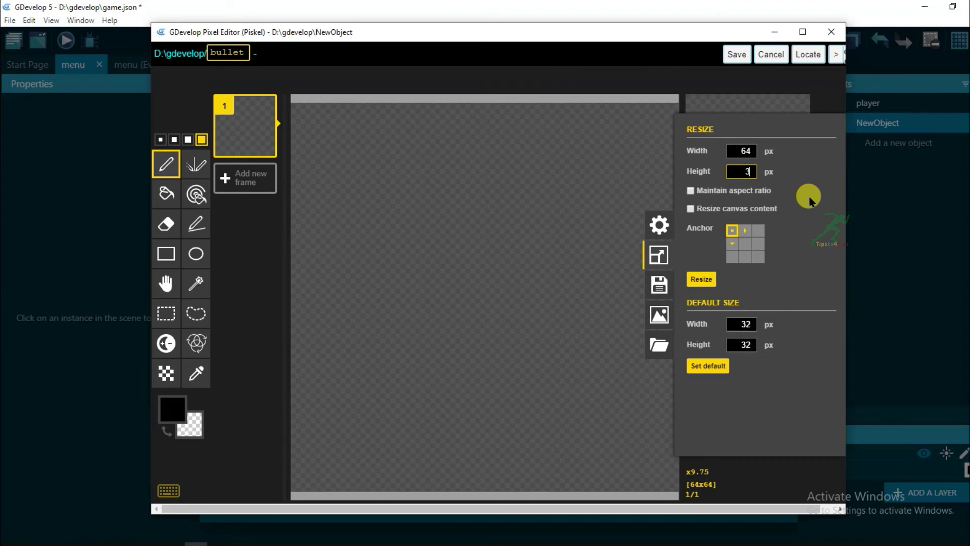
double_click(744, 150)
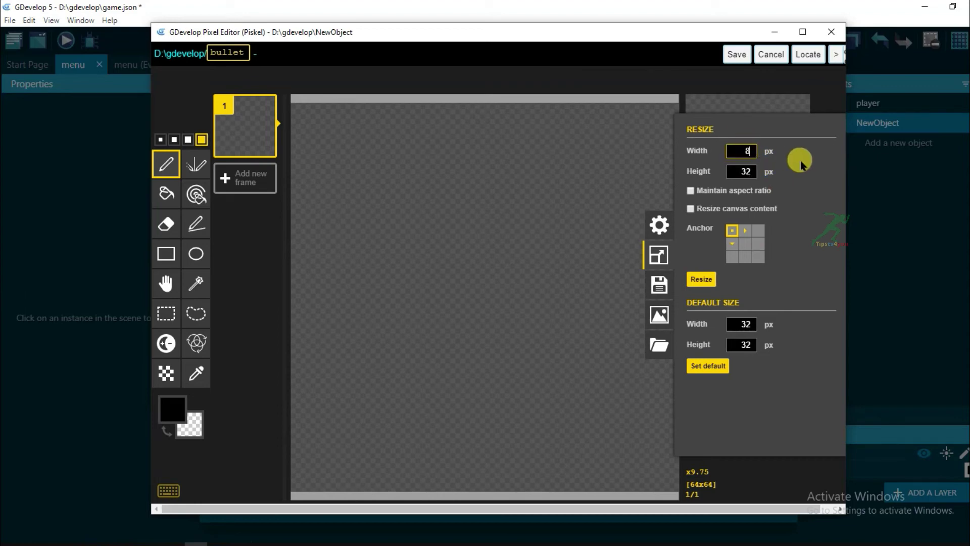
click(703, 279)
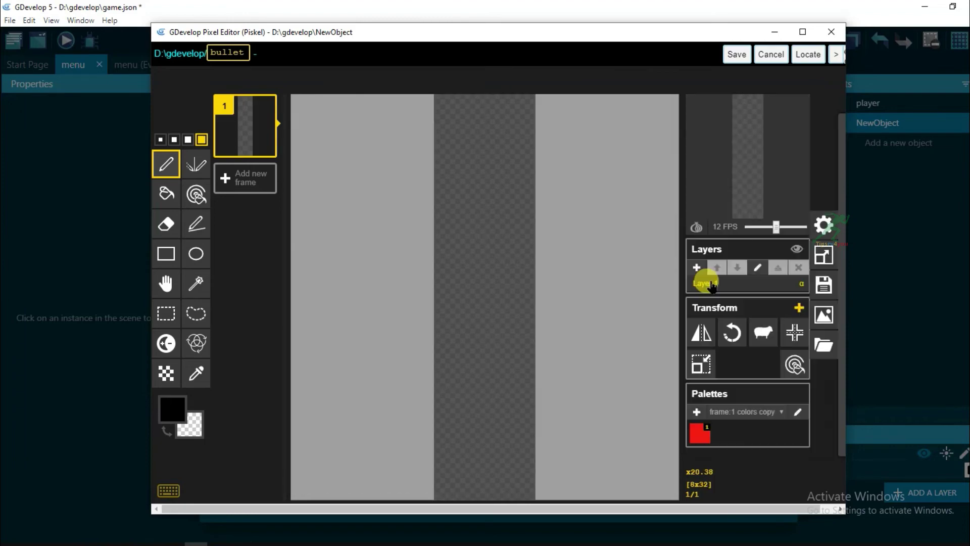
Step: Fill the bullet column orange with the paint bucket
drag(531, 255, 530, 288)
scroll(472, 207, down, 2)
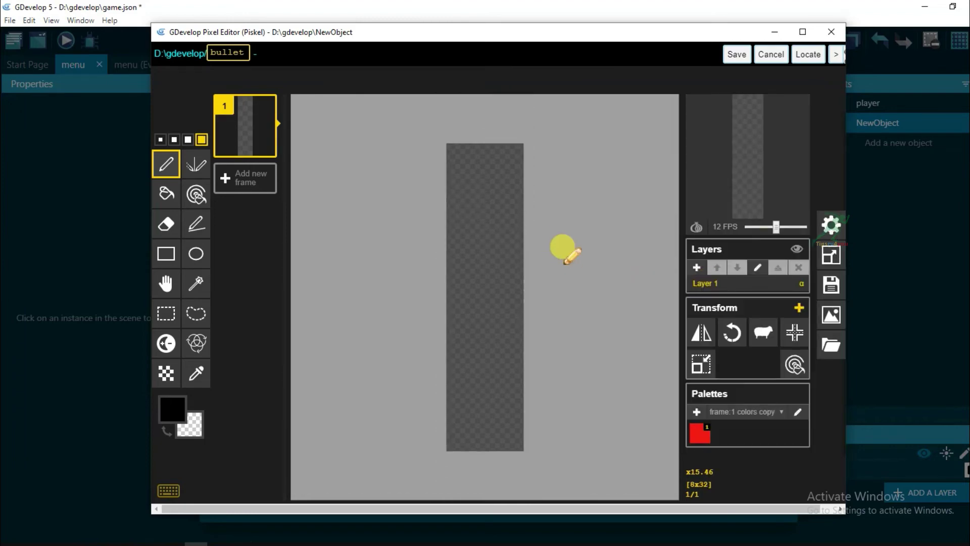
key(b)
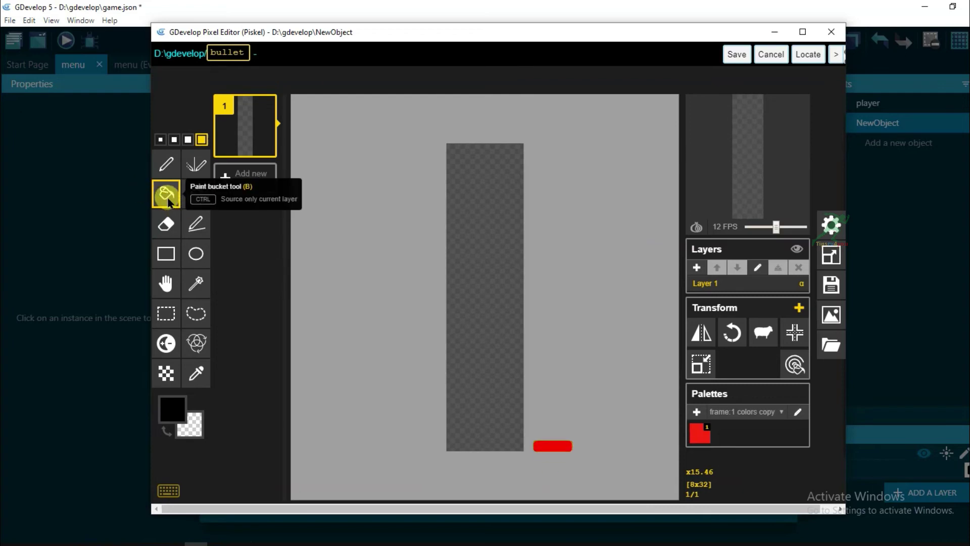
click(172, 404)
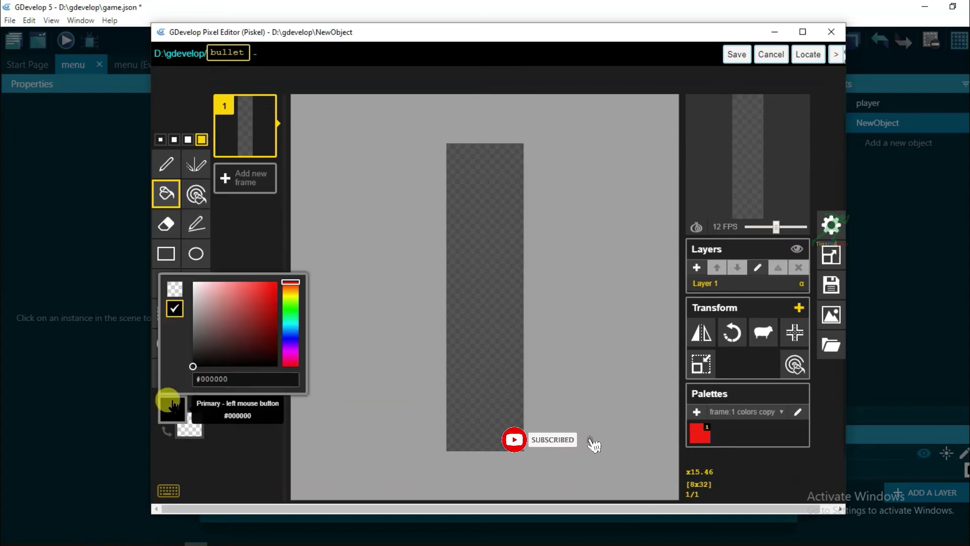
click(264, 293)
click(283, 288)
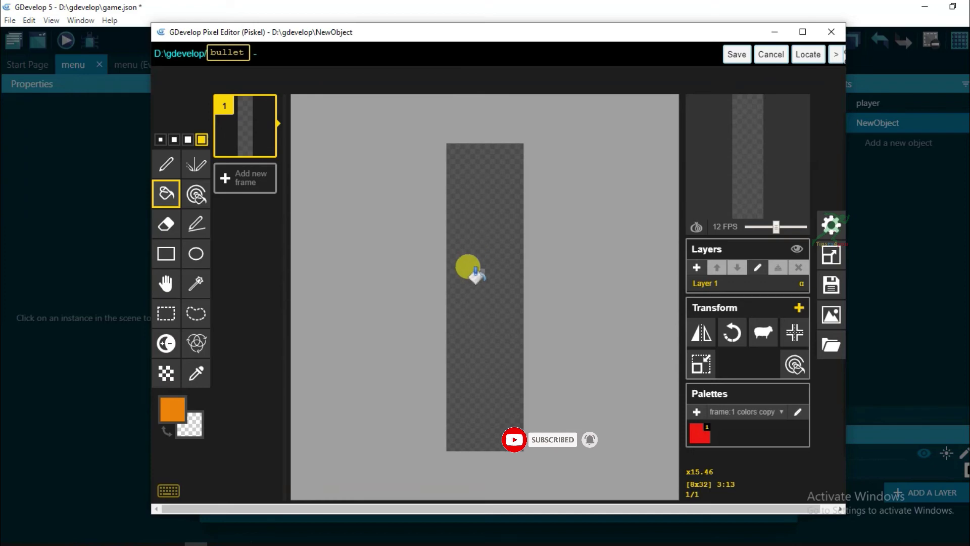
click(466, 319)
Step: Paint the top of the bullet tan as its tip
click(172, 407)
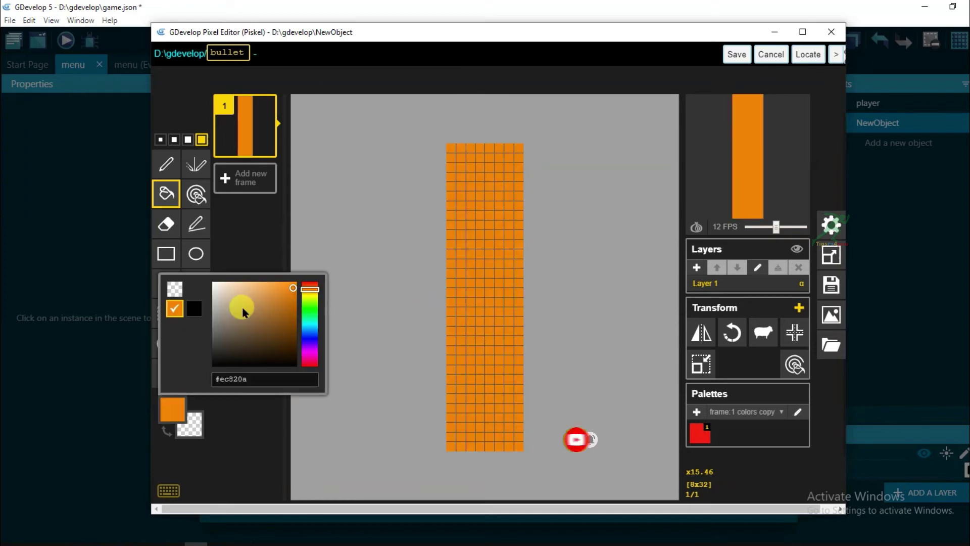
click(227, 308)
click(167, 167)
mouse_move(469, 152)
mouse_down()
mouse_move(489, 160)
mouse_move(474, 205)
mouse_move(501, 225)
mouse_move(493, 260)
mouse_move(471, 217)
mouse_move(472, 275)
mouse_move(580, 286)
mouse_up()
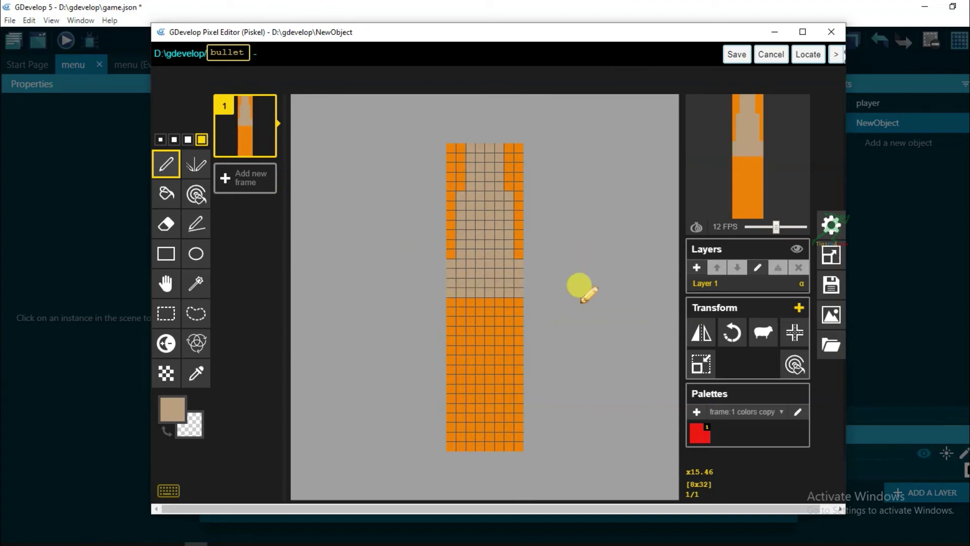
Step: Erase the orange pixels along the left edge and top right to shape a pointed bullet
click(166, 224)
mouse_move(452, 256)
mouse_down()
mouse_move(442, 211)
mouse_move(452, 146)
mouse_up()
mouse_move(527, 162)
mouse_down()
mouse_move(545, 175)
mouse_move(541, 166)
mouse_move(529, 170)
mouse_move(538, 245)
mouse_up()
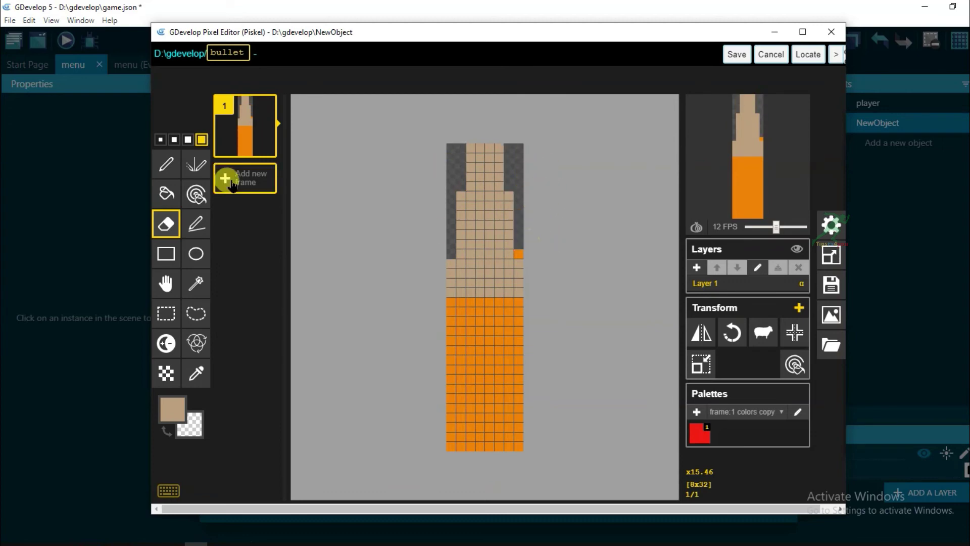
click(160, 140)
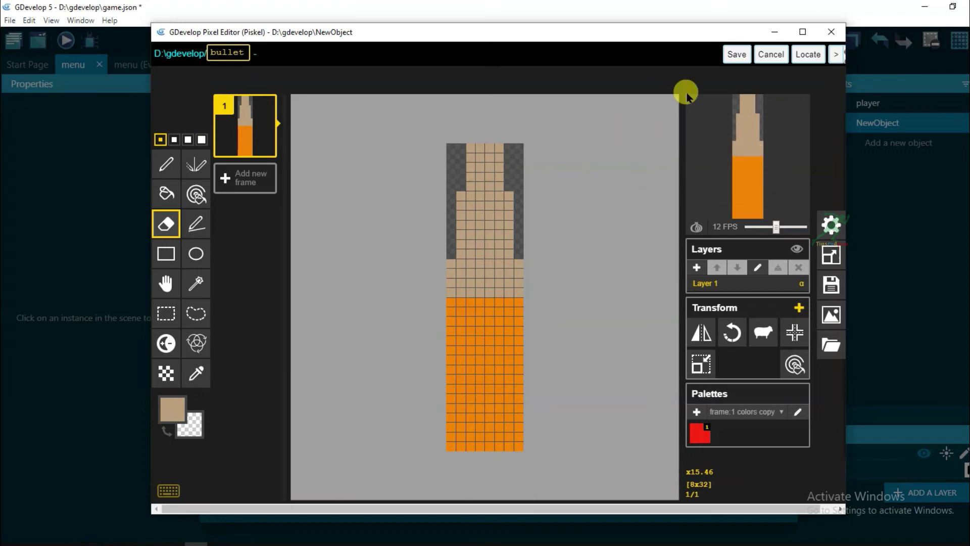
Step: Save the bullet sprite and apply the changes to the bullet object
click(734, 56)
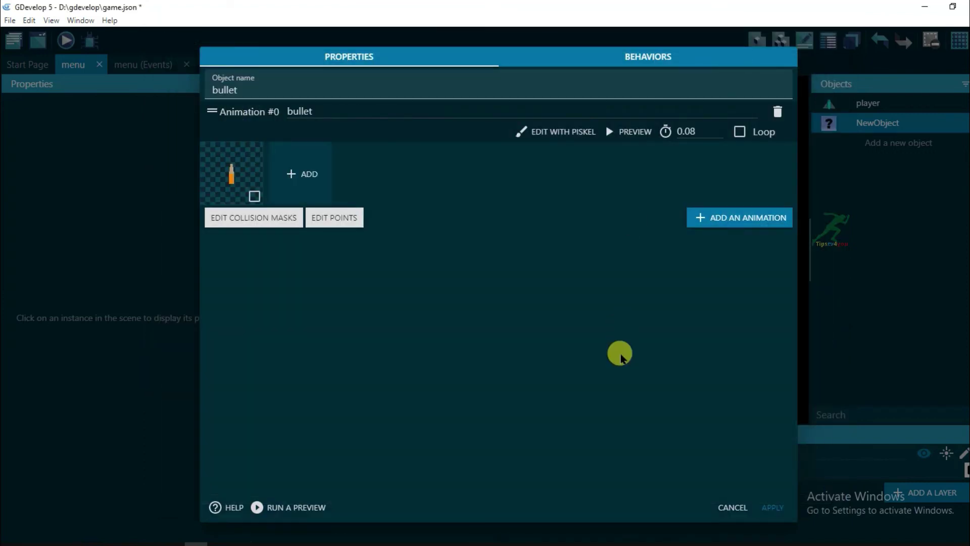
click(777, 507)
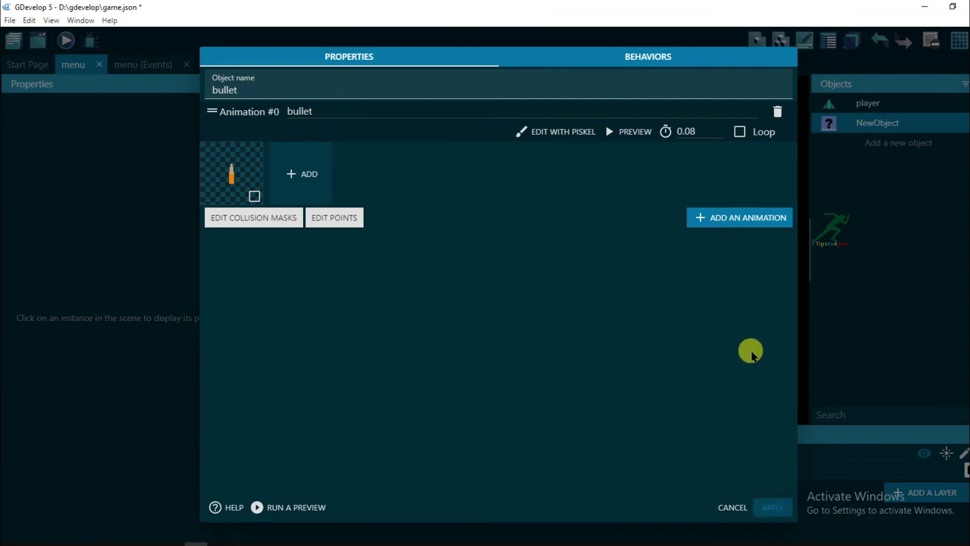
click(142, 68)
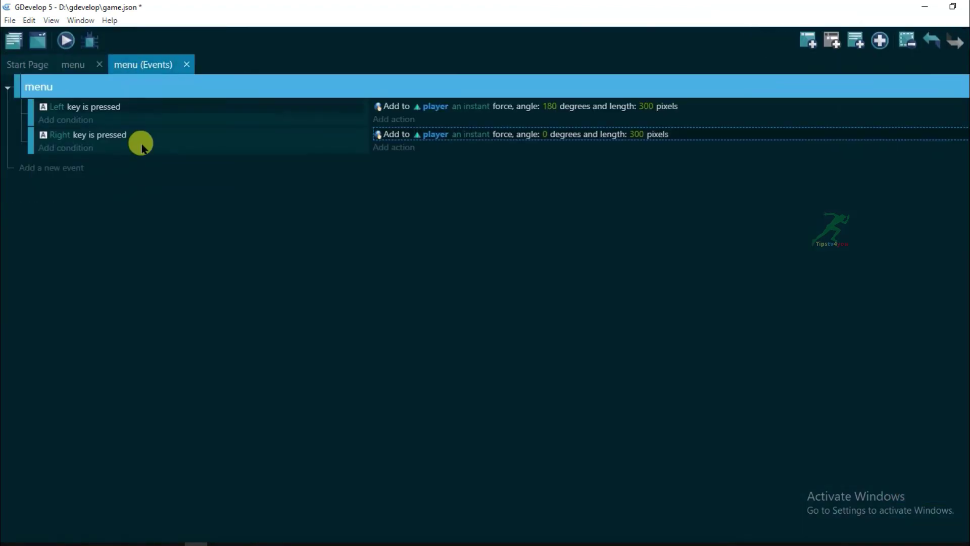
Step: Add a new menu-scene event with a 'Space key is pressed' keyboard condition
click(58, 171)
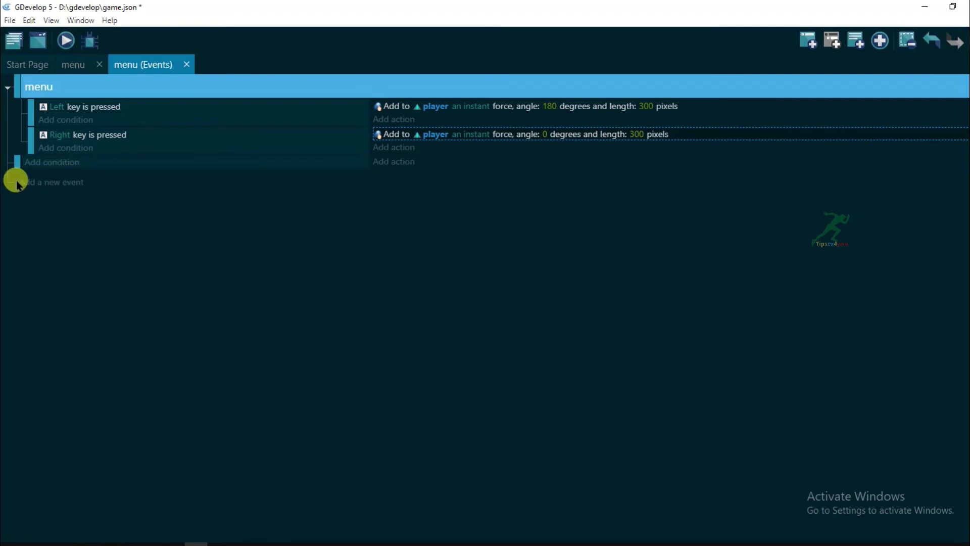
click(76, 162)
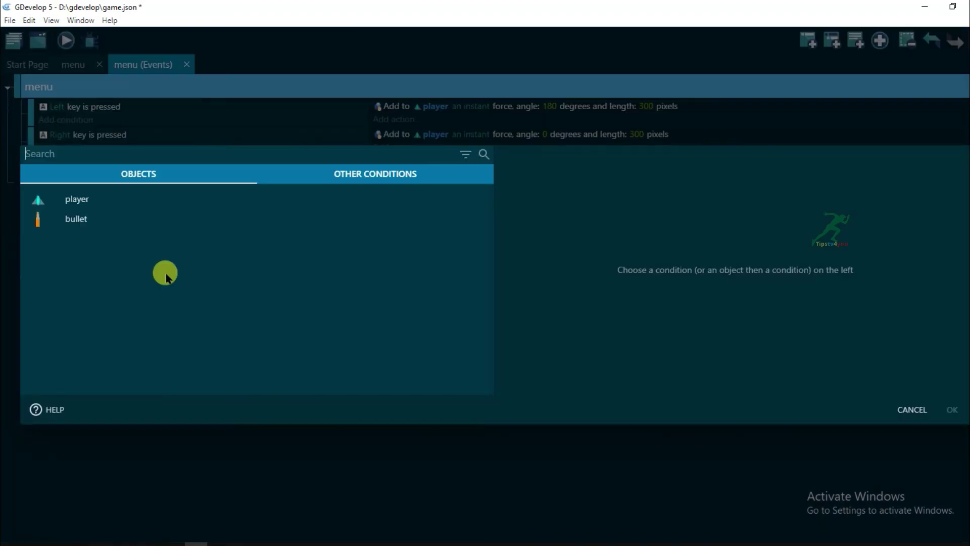
click(366, 177)
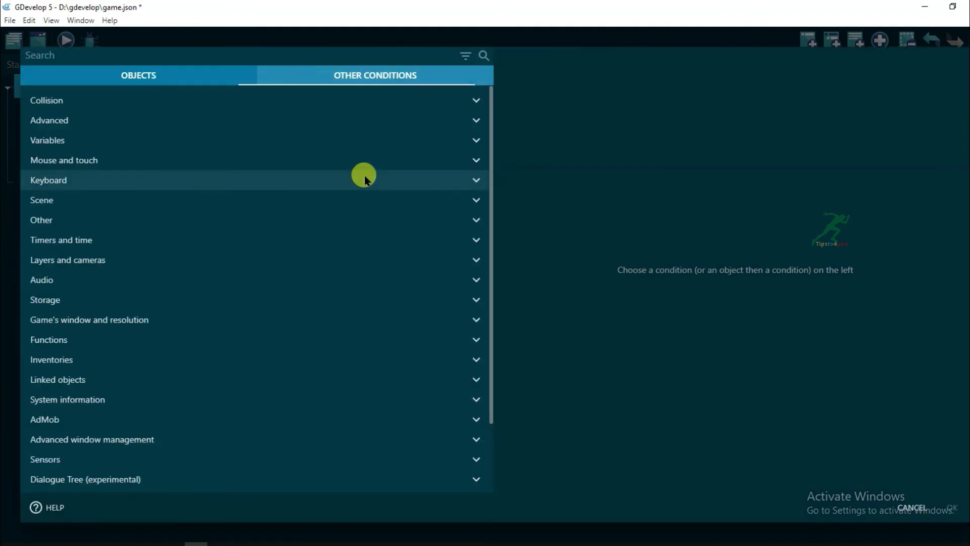
click(137, 183)
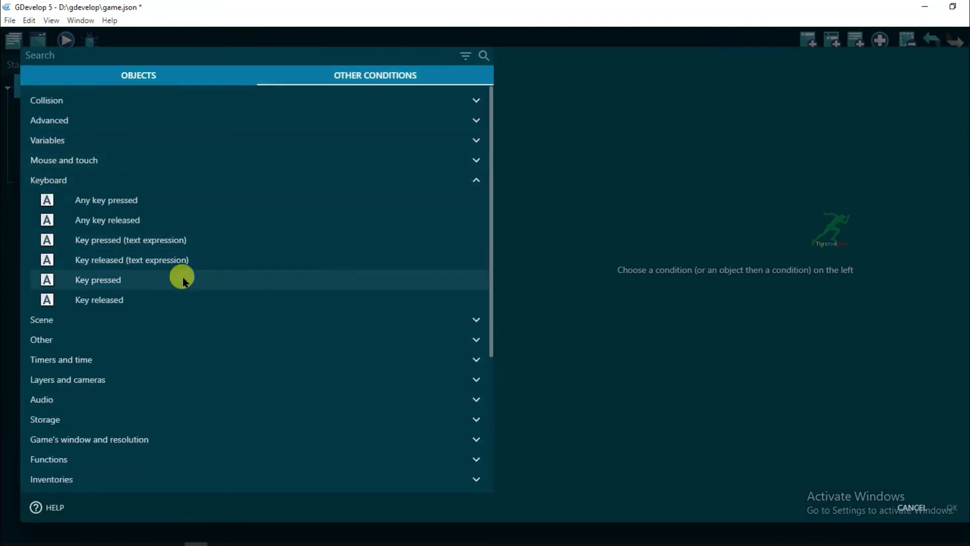
click(137, 282)
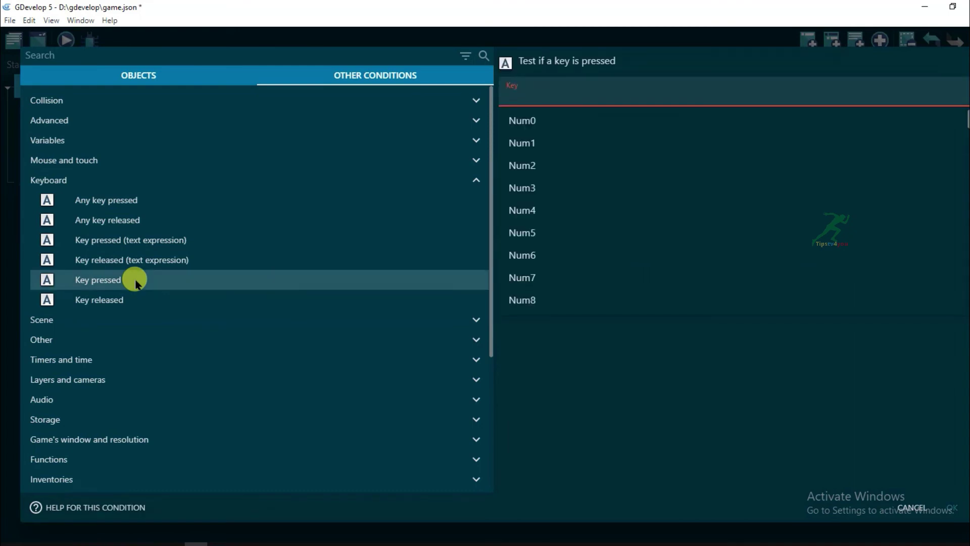
text(space)
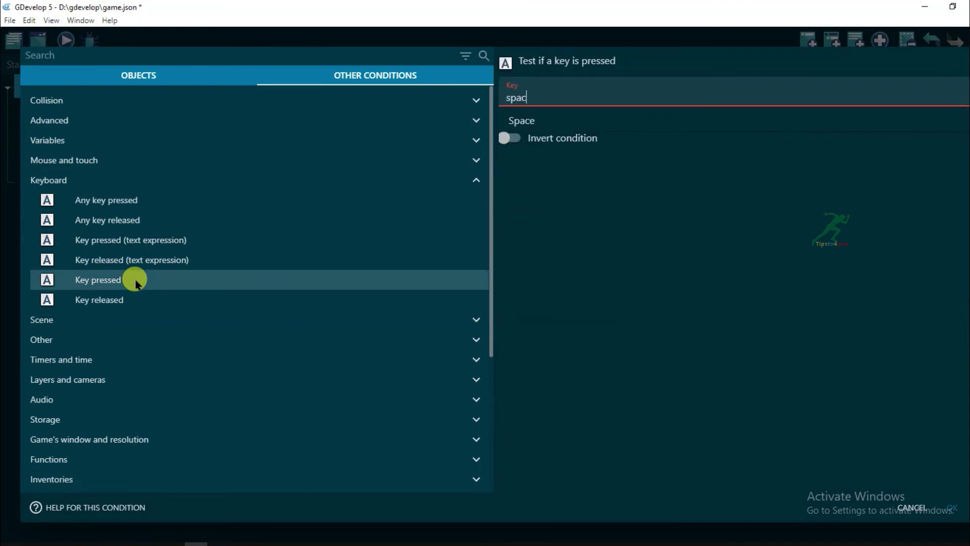
key(Return)
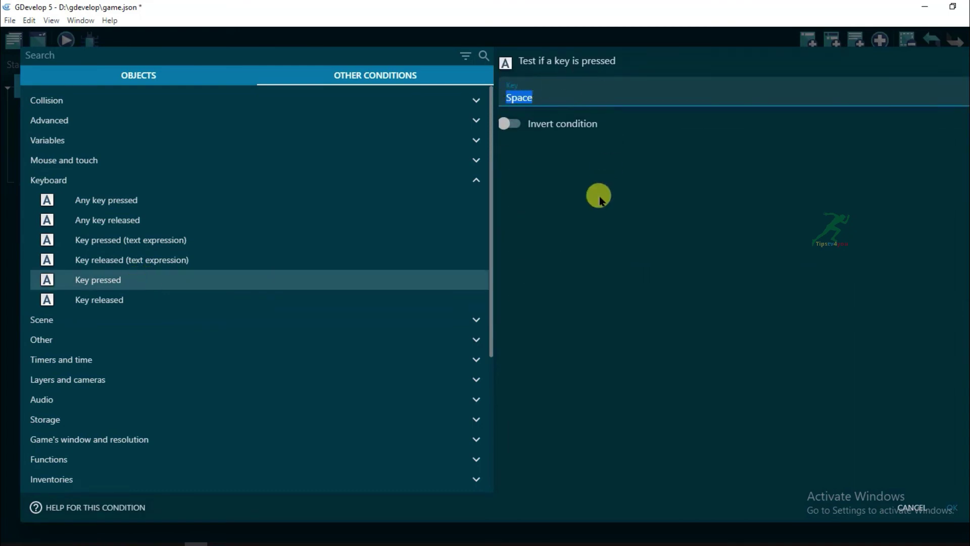
click(596, 196)
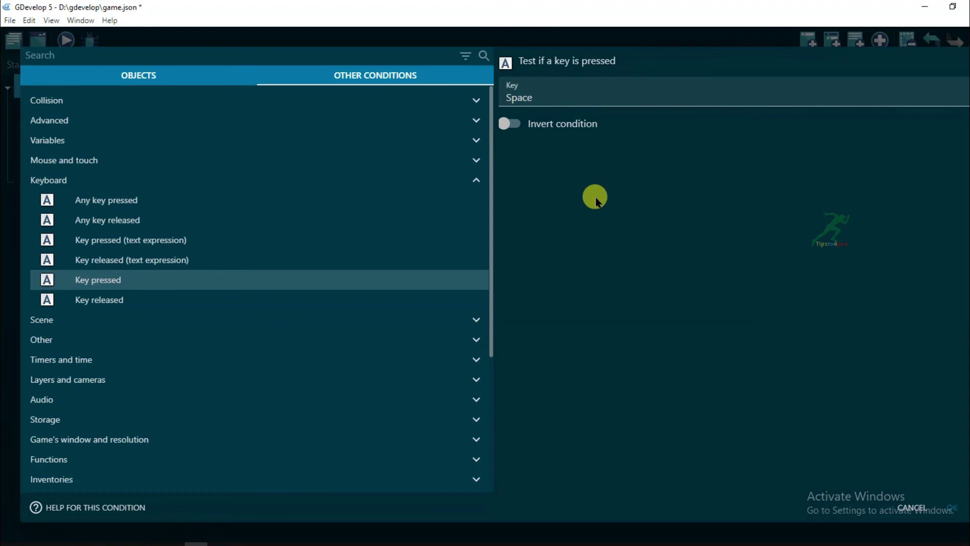
click(950, 506)
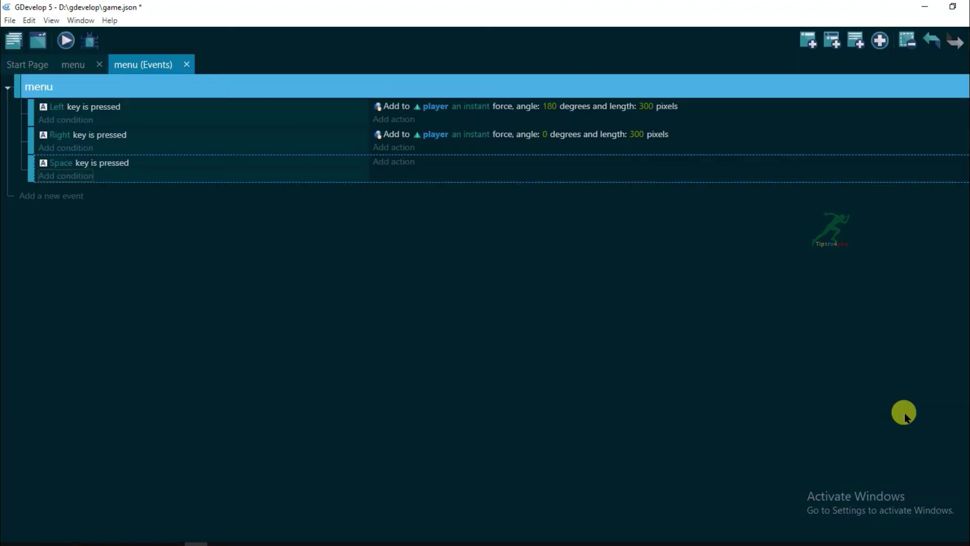
Step: Add a Create an object action to the Space event that creates bullet
click(397, 169)
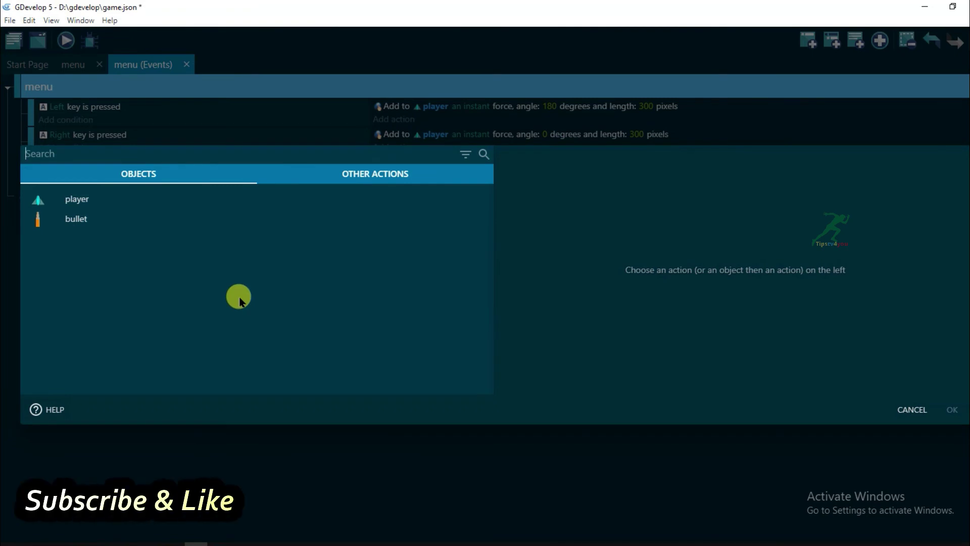
text(creat)
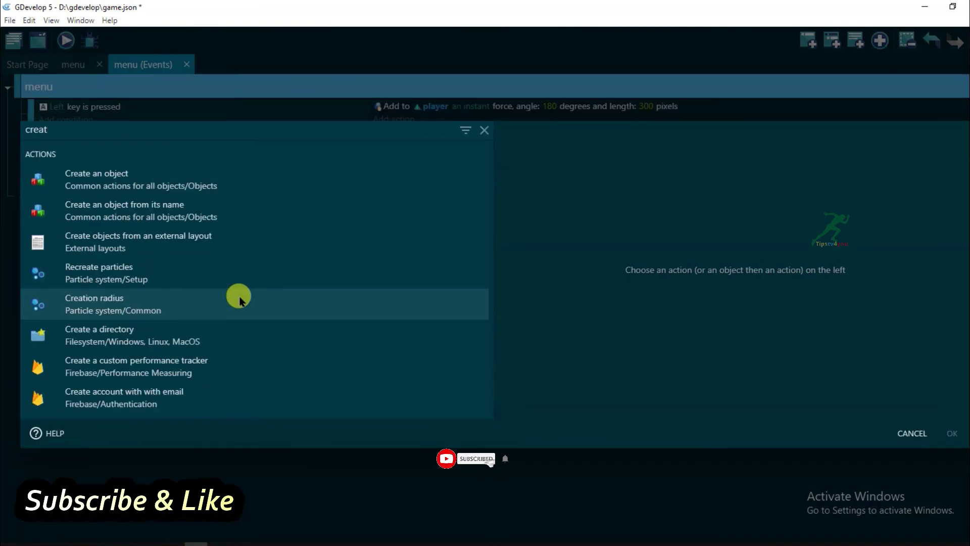
click(143, 190)
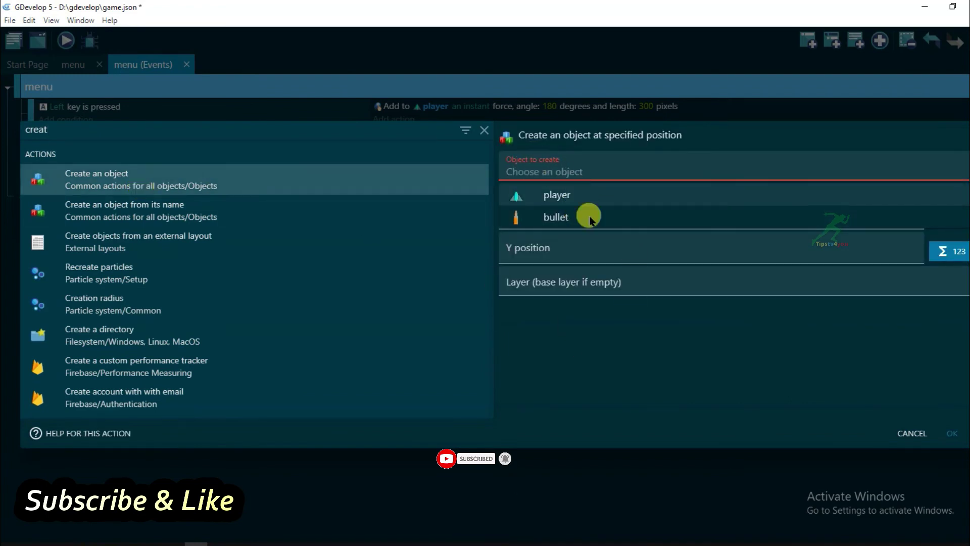
click(570, 221)
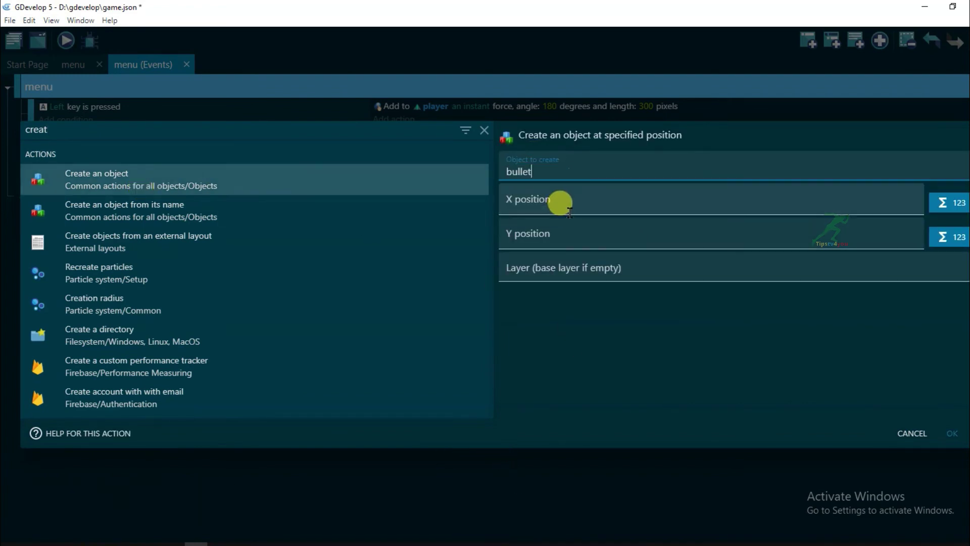
Step: Set the new bullet's position to X player.X() and Y player.Y()
click(517, 203)
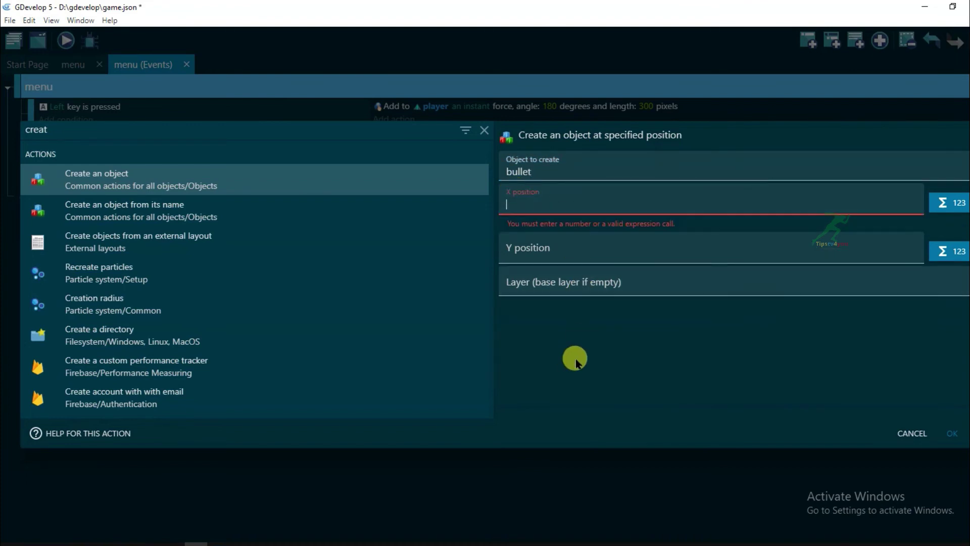
text(pla)
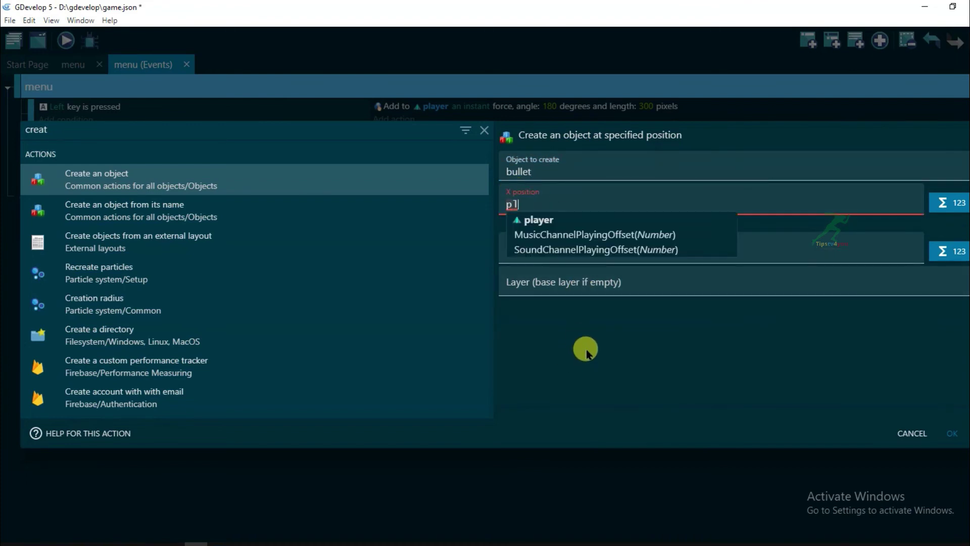
click(554, 219)
text(x)
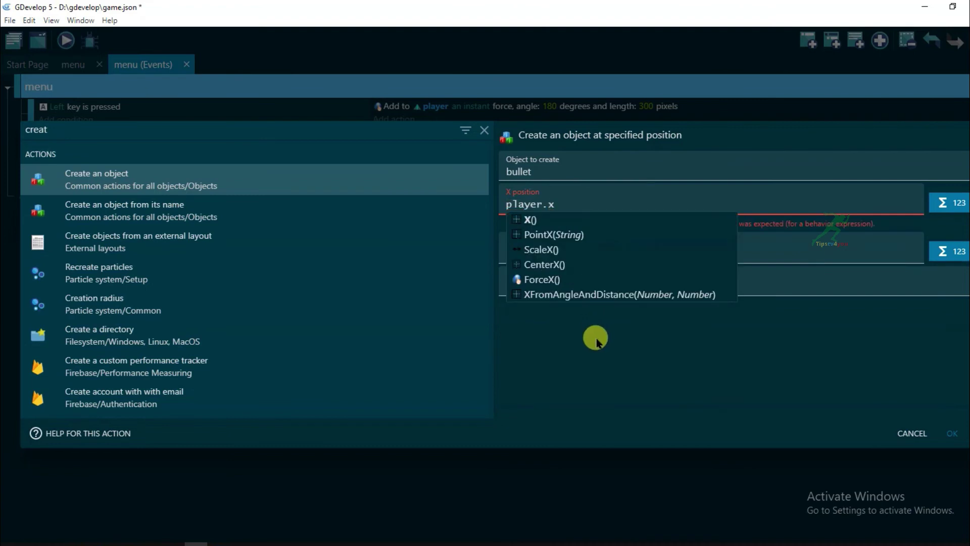
click(528, 219)
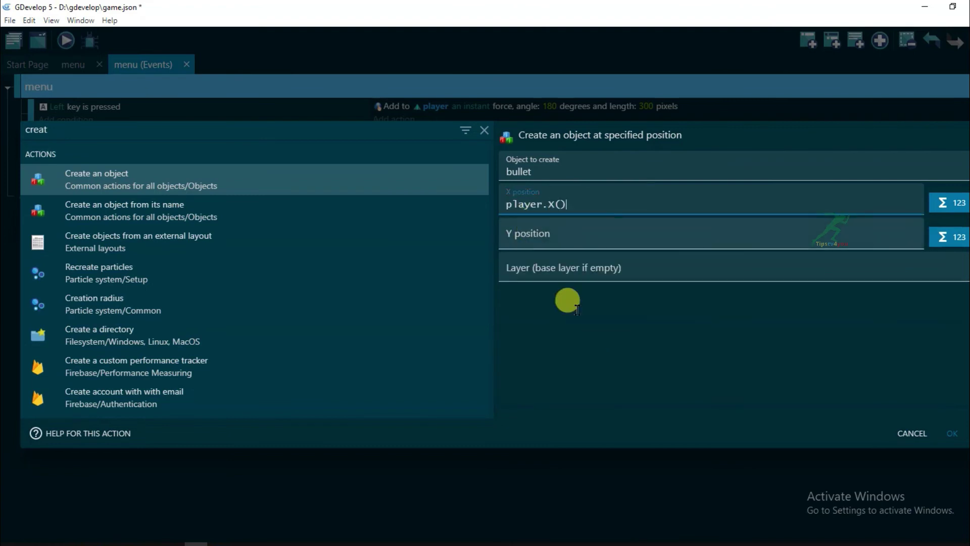
click(552, 252)
click(565, 361)
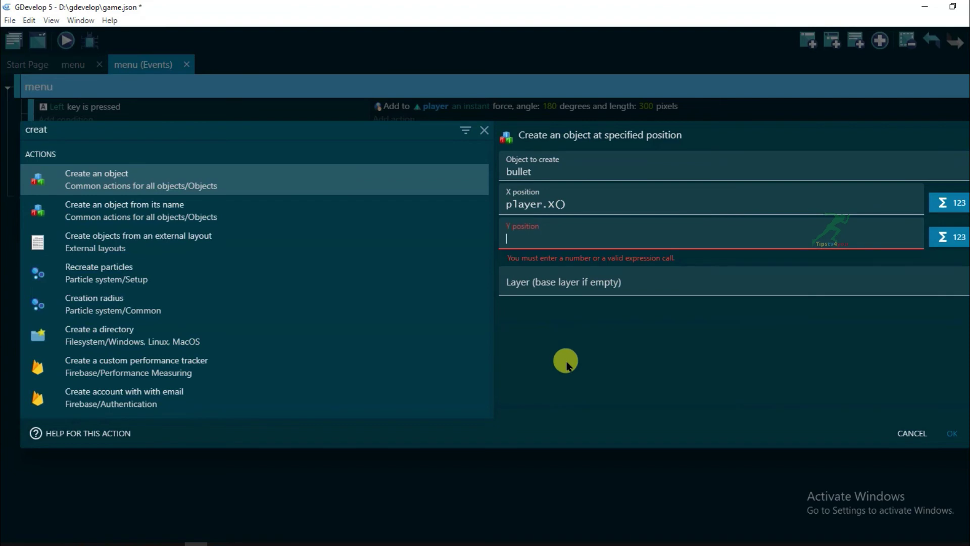
text(player)
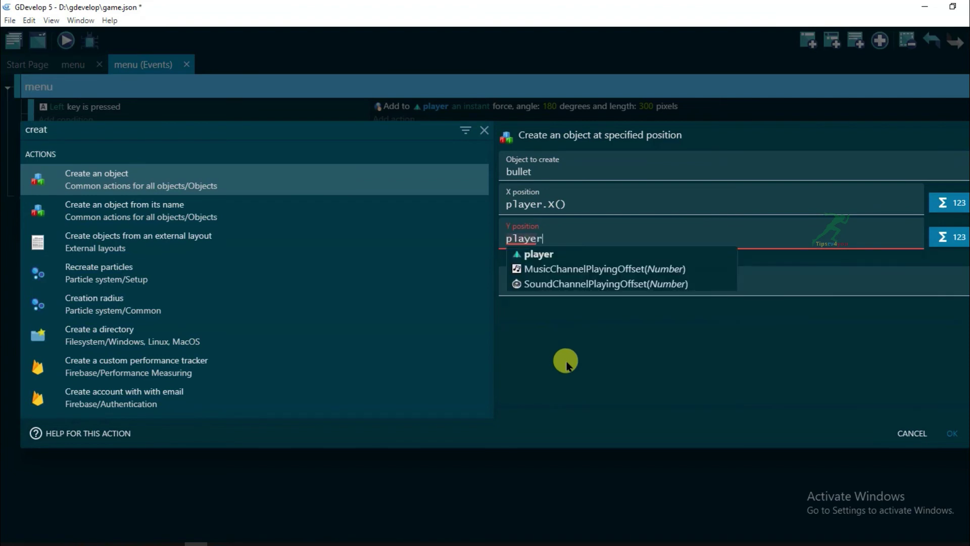
click(547, 258)
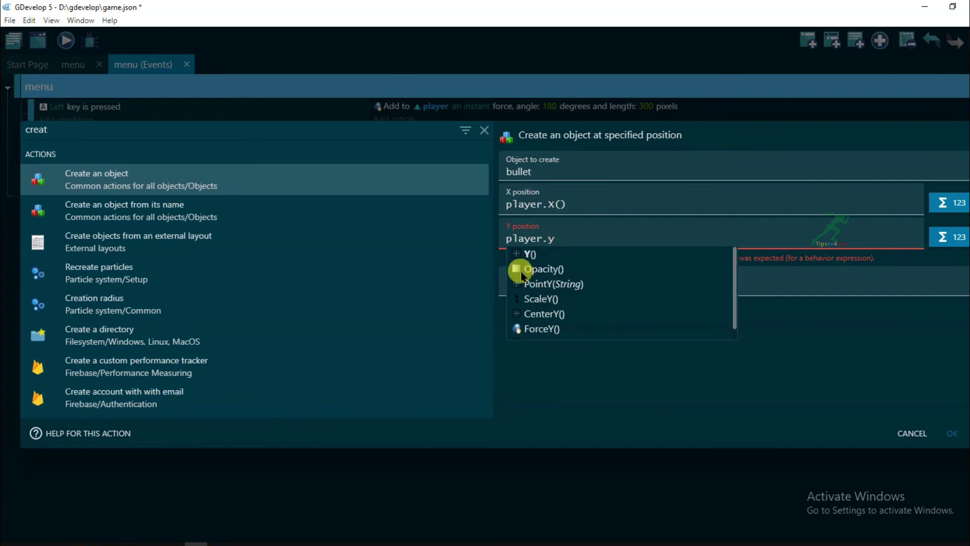
click(527, 254)
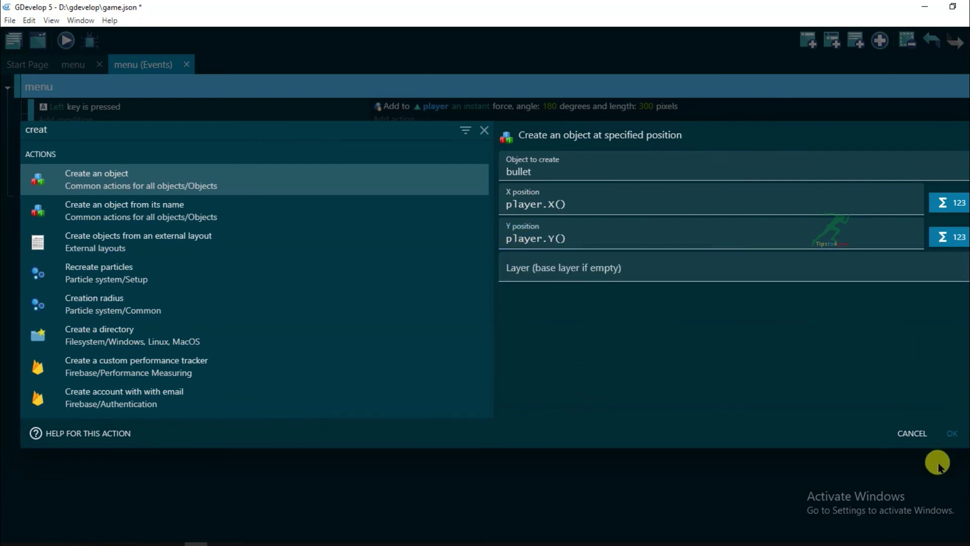
Step: Confirm the create action, then add a condition-less event forcing bullet at angle 90, length 300
click(959, 439)
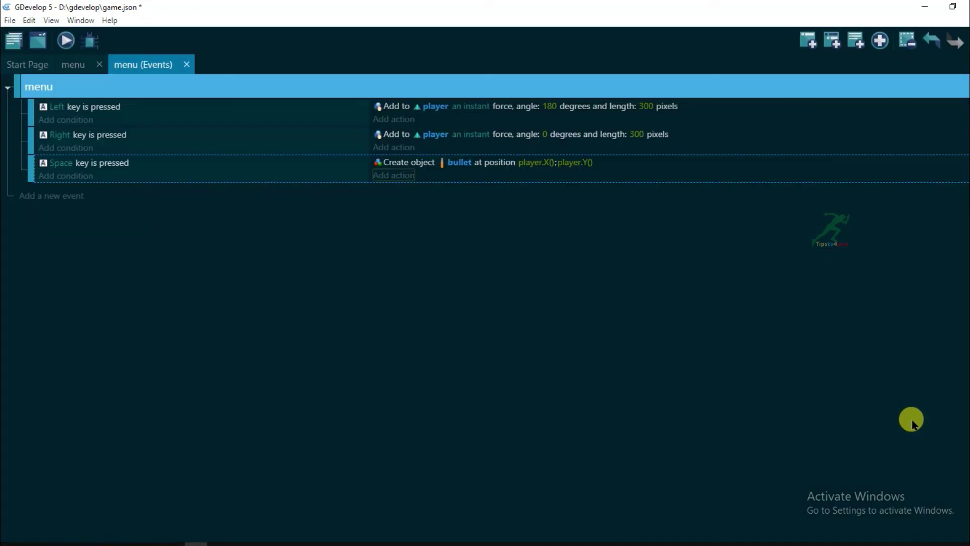
click(61, 197)
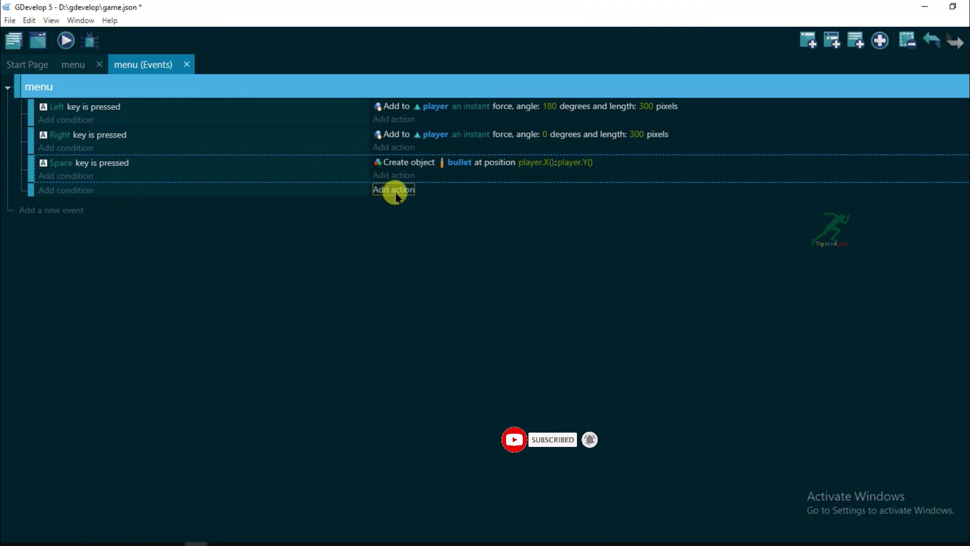
click(394, 191)
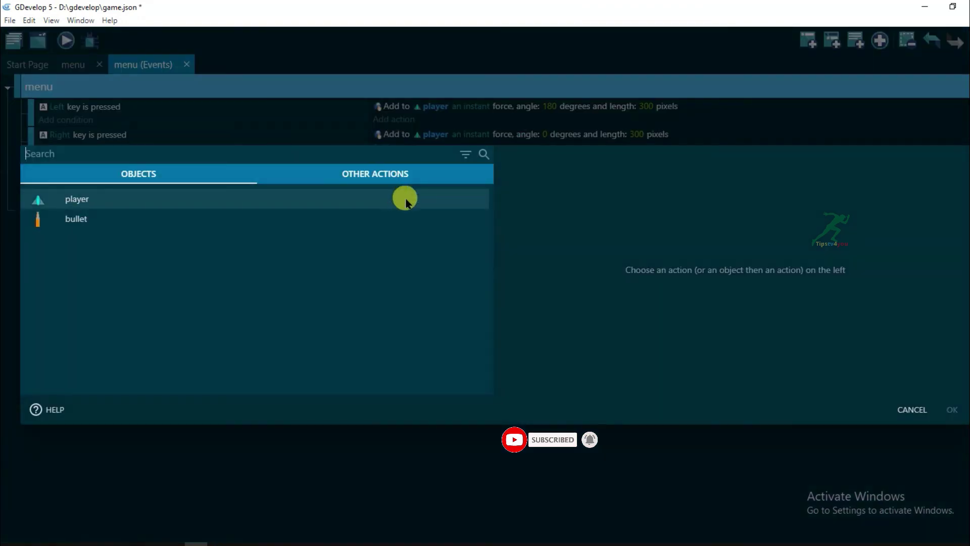
click(97, 228)
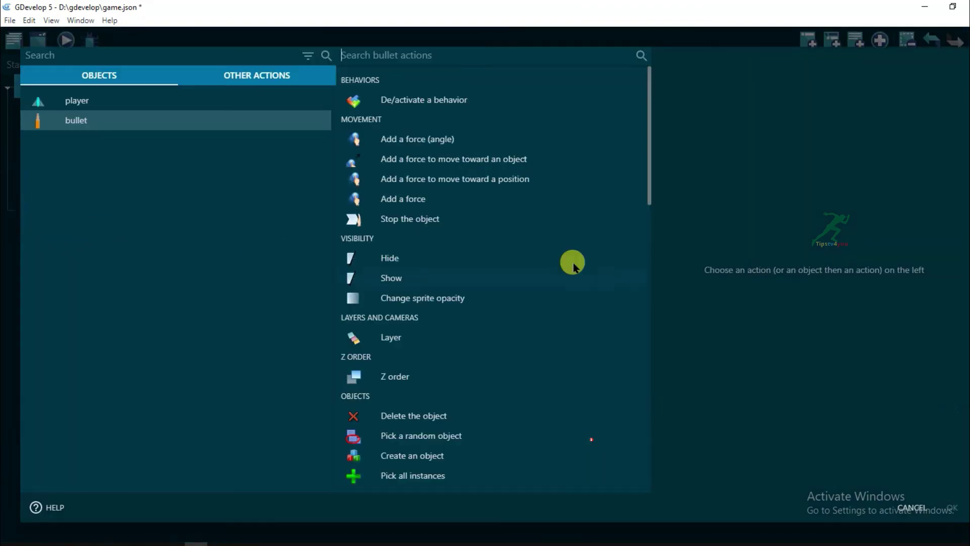
click(458, 141)
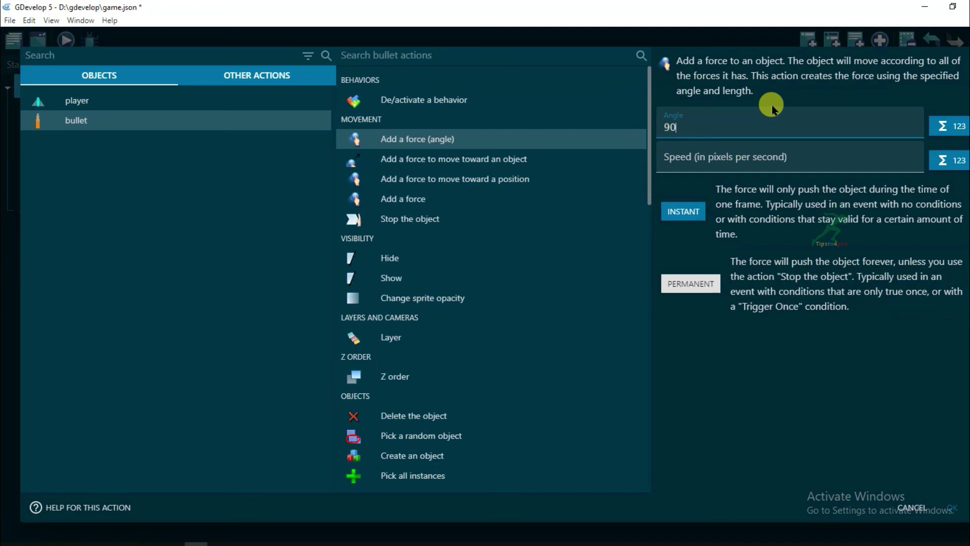
click(707, 158)
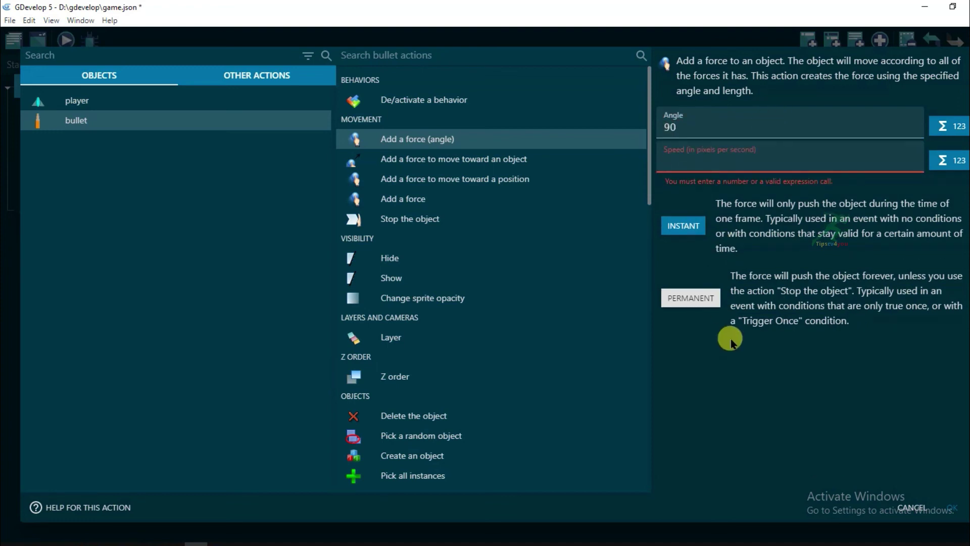
text(300)
click(731, 344)
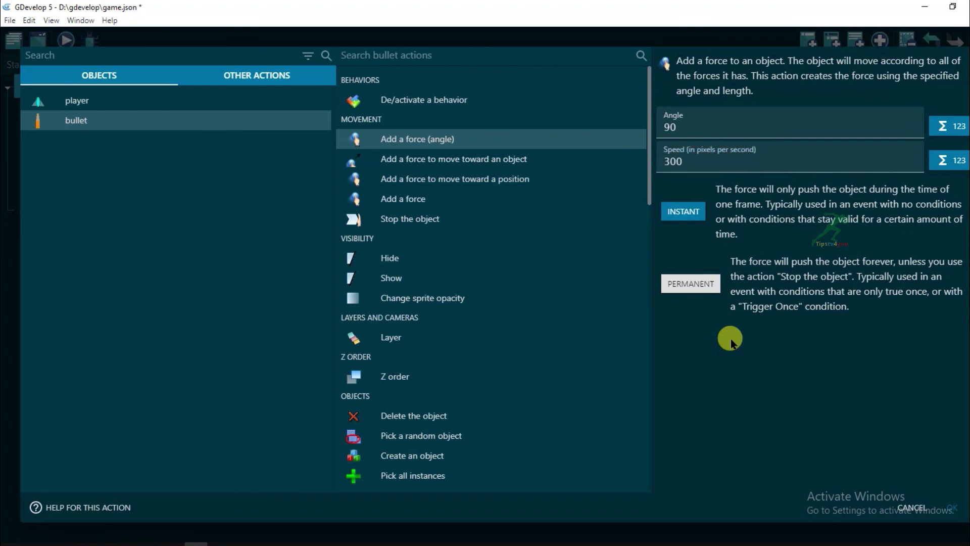
click(960, 514)
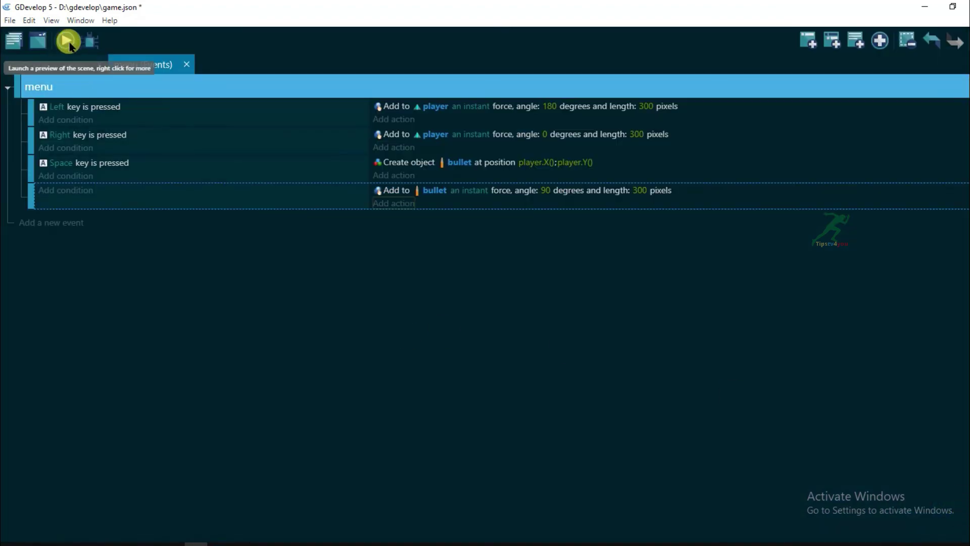
Step: Preview the scene and test firing bullets with Space
click(68, 42)
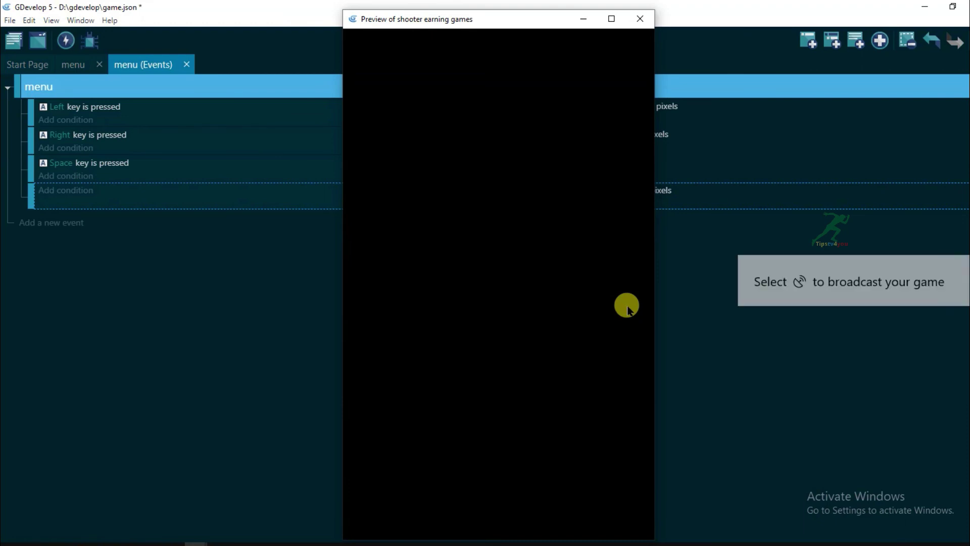
key(space)
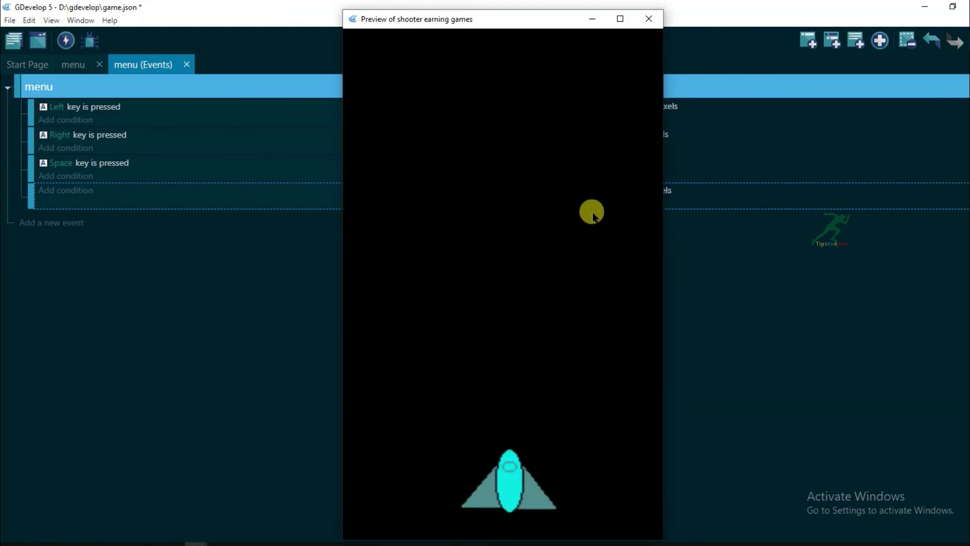
click(649, 19)
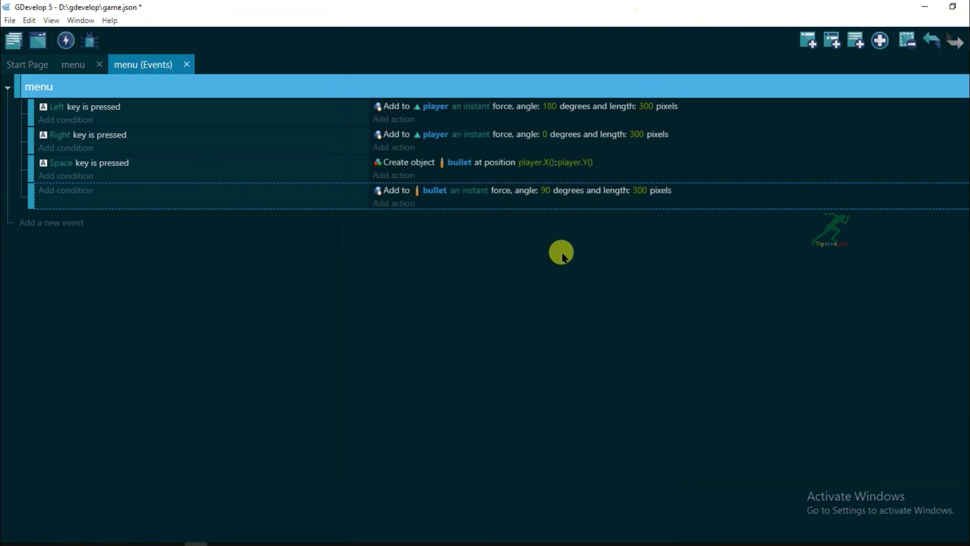
Step: Change the bullet force angle from 90 to 270
click(546, 192)
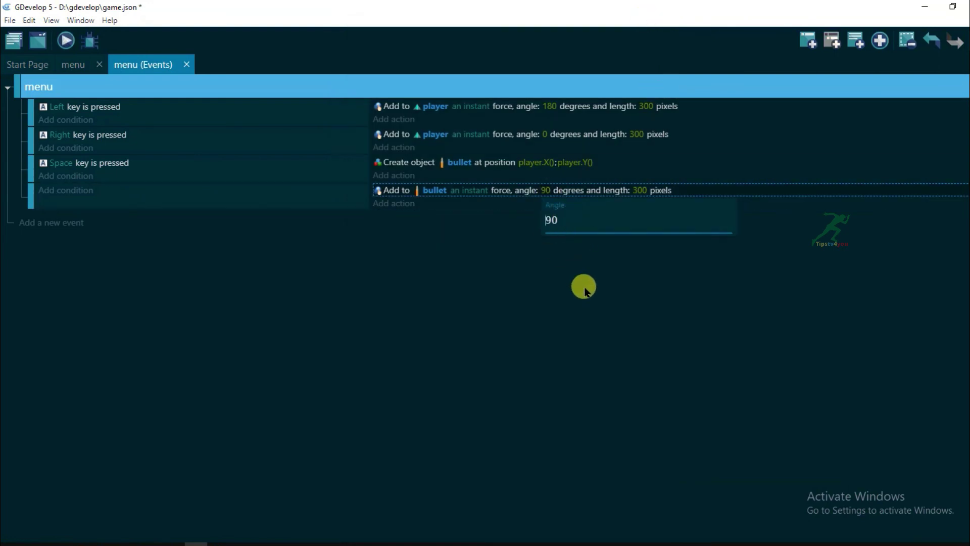
key(Right)
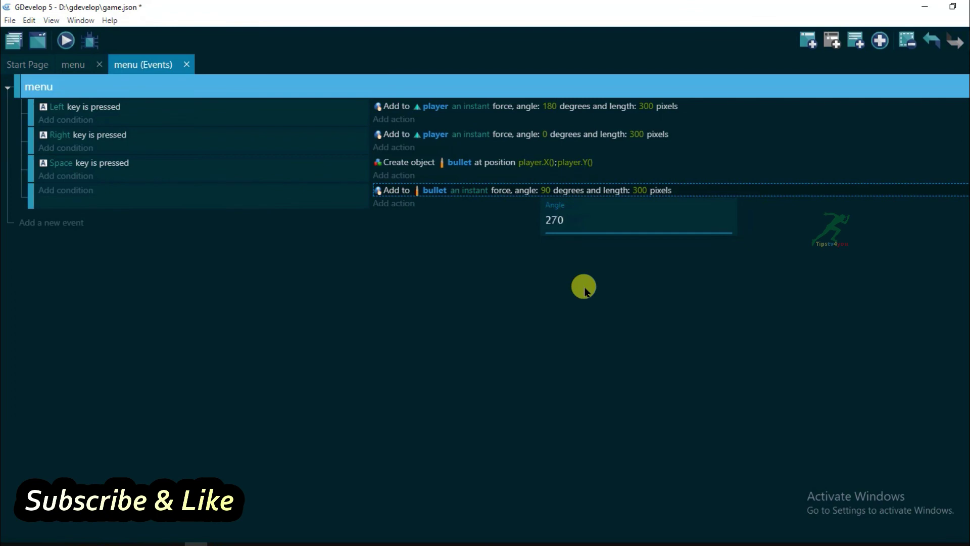
key(Return)
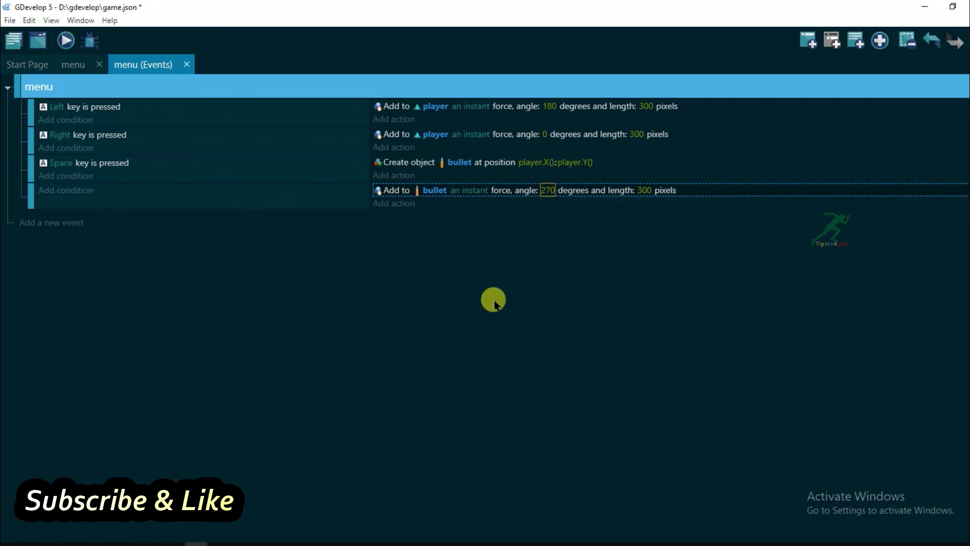
Step: Move the player sprite's Origin point to its centre at 31, 19.5 and apply
click(74, 64)
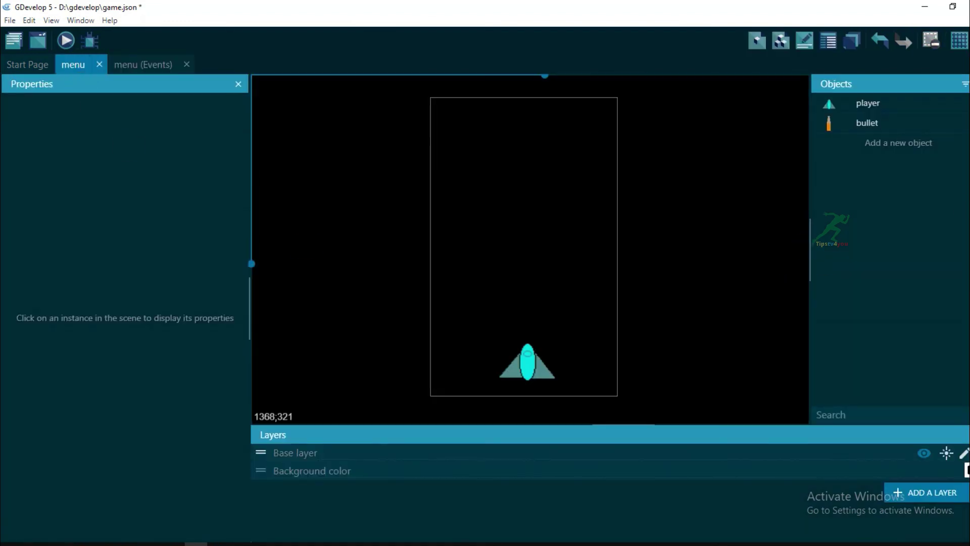
right_click(896, 116)
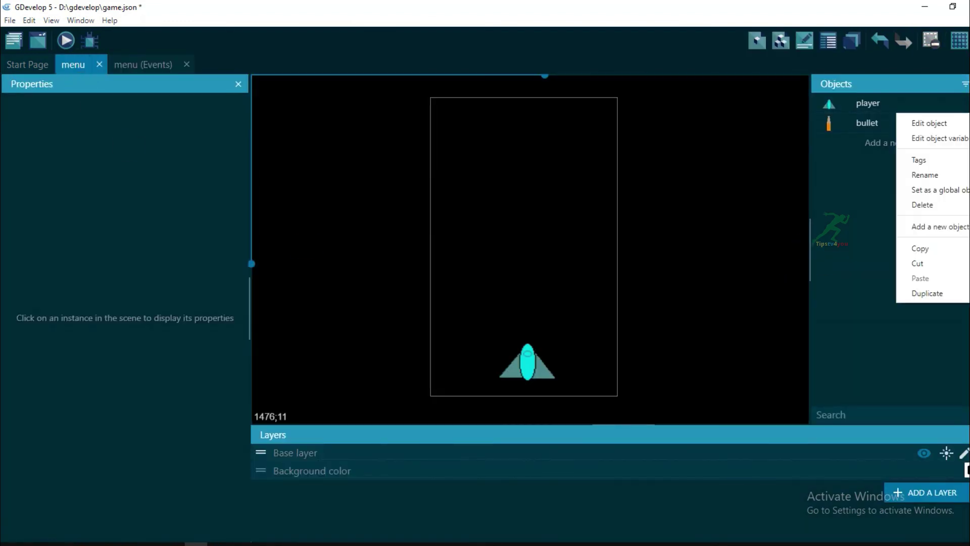
click(959, 123)
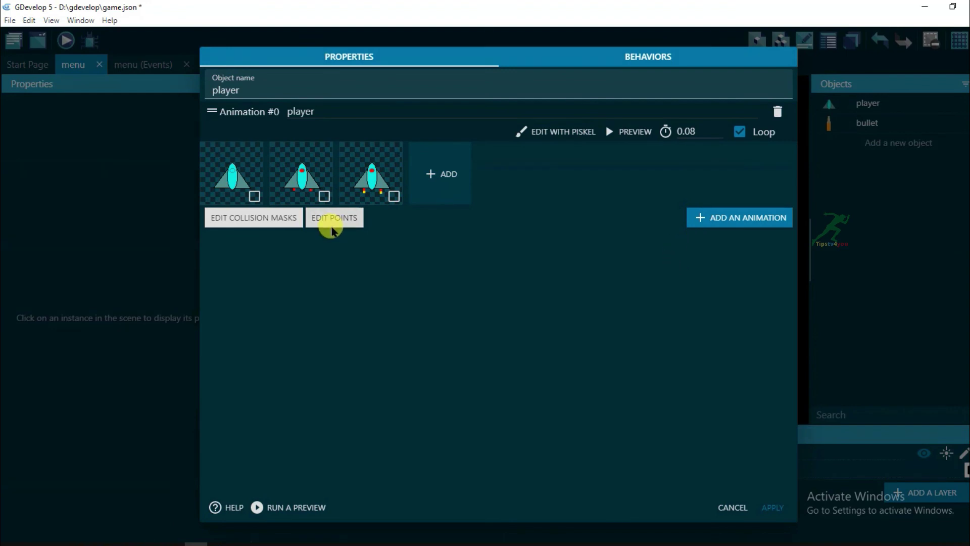
click(336, 223)
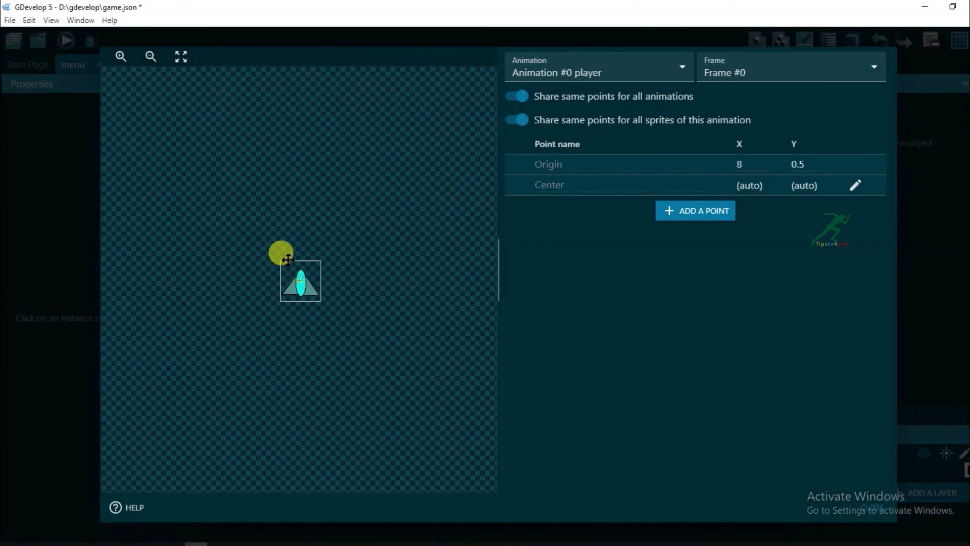
click(299, 273)
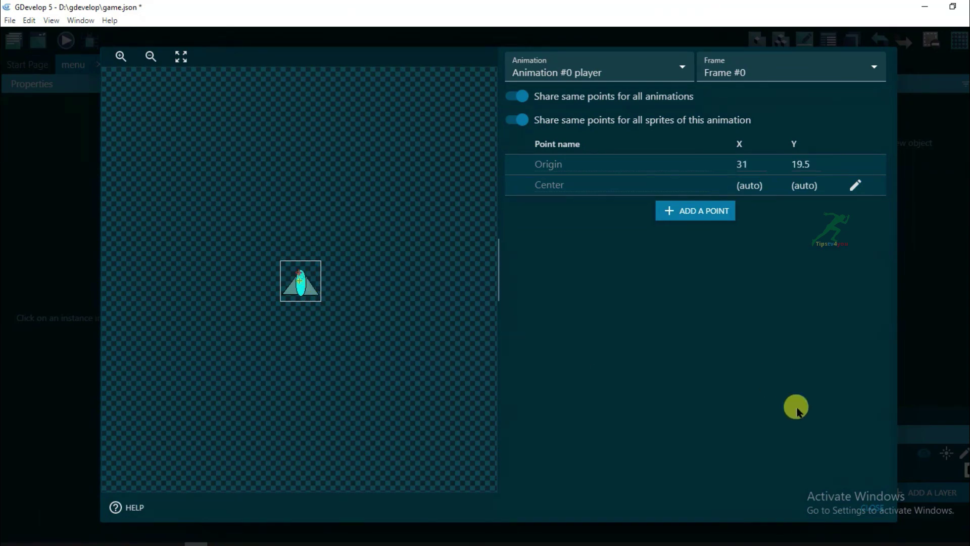
click(879, 512)
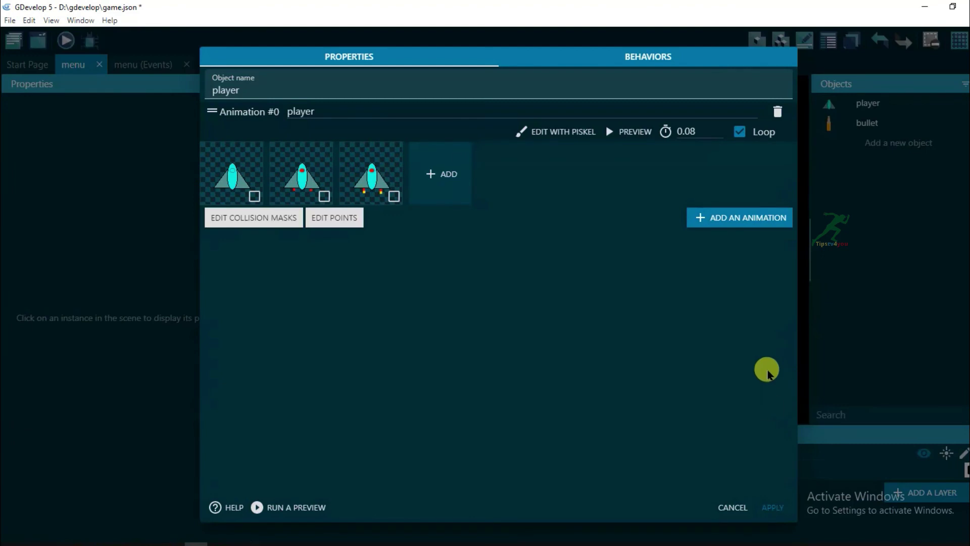
click(781, 507)
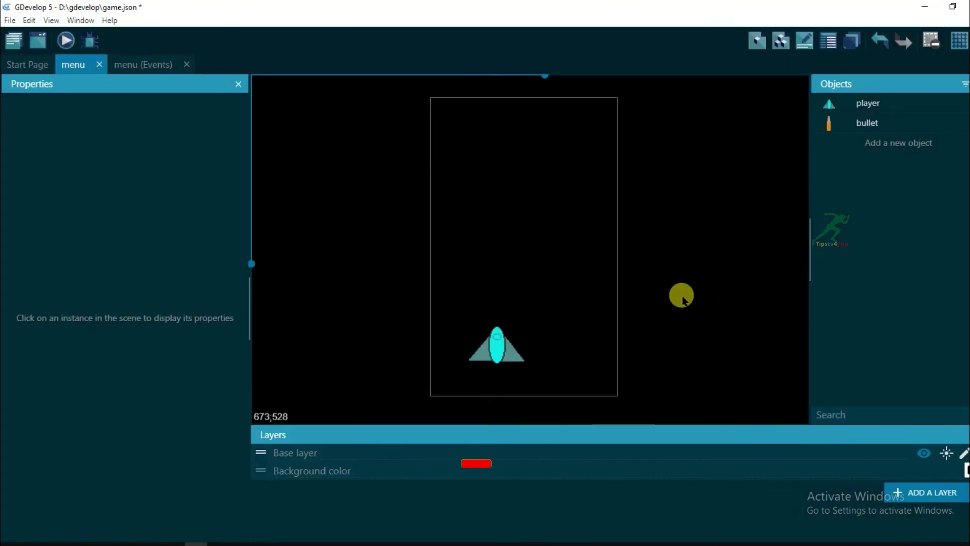
click(503, 377)
Step: Launch a scene preview and shift its window slightly lower
click(364, 273)
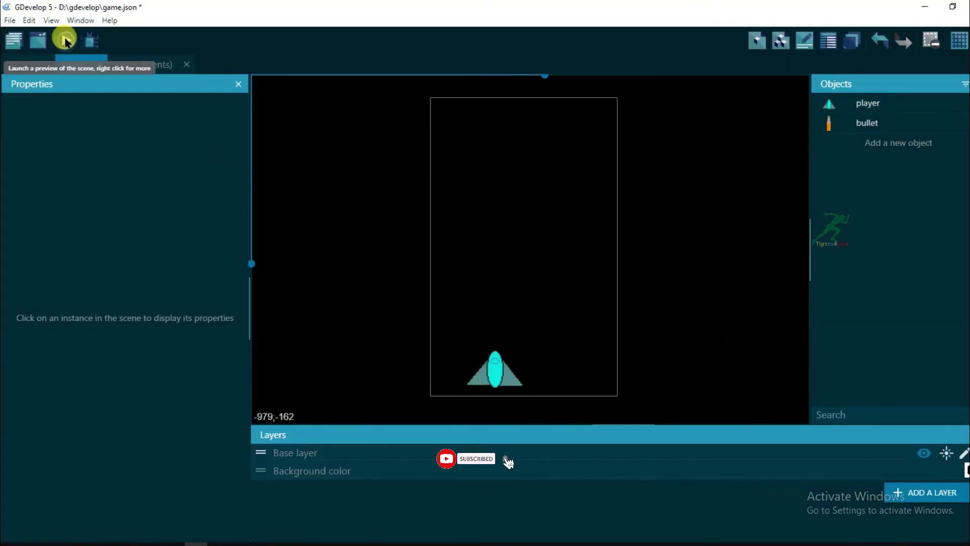
click(66, 40)
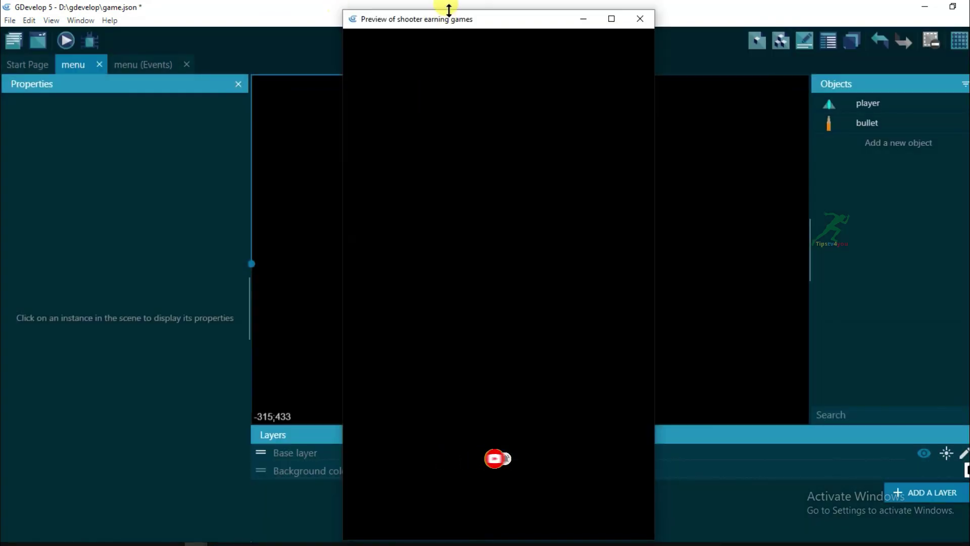
drag(448, 16, 468, 37)
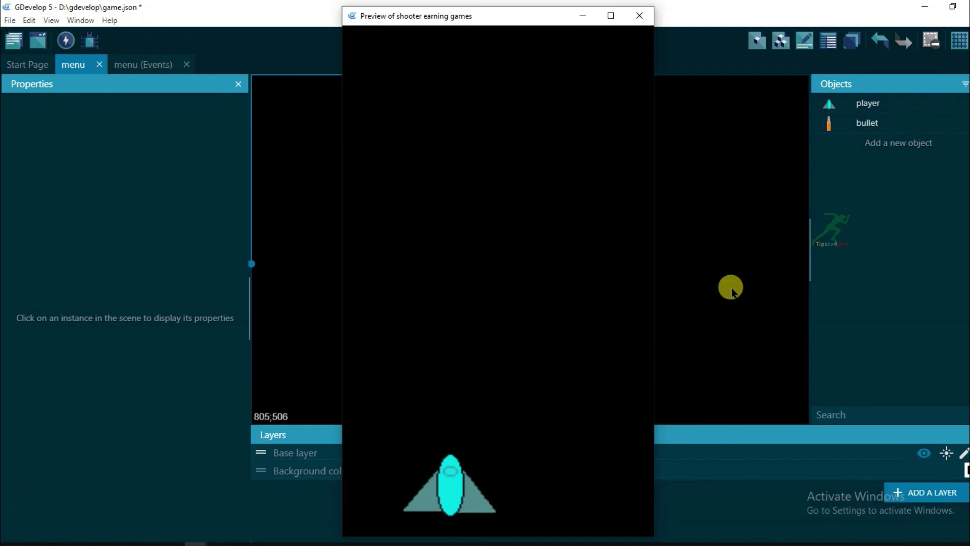
Step: Steer the ship left and right while firing to test the game
key(Right)
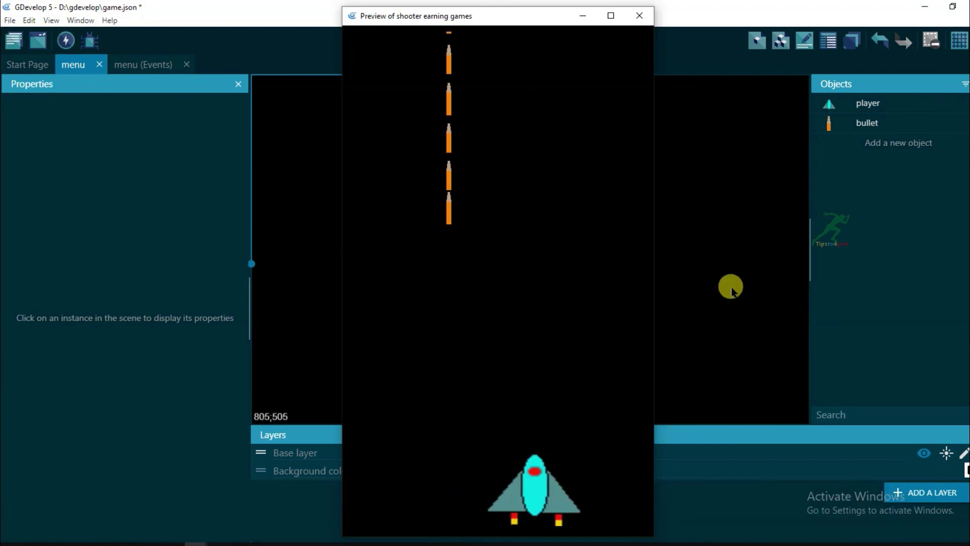
key(Left)
key(Right)
key(Left)
key(Right)
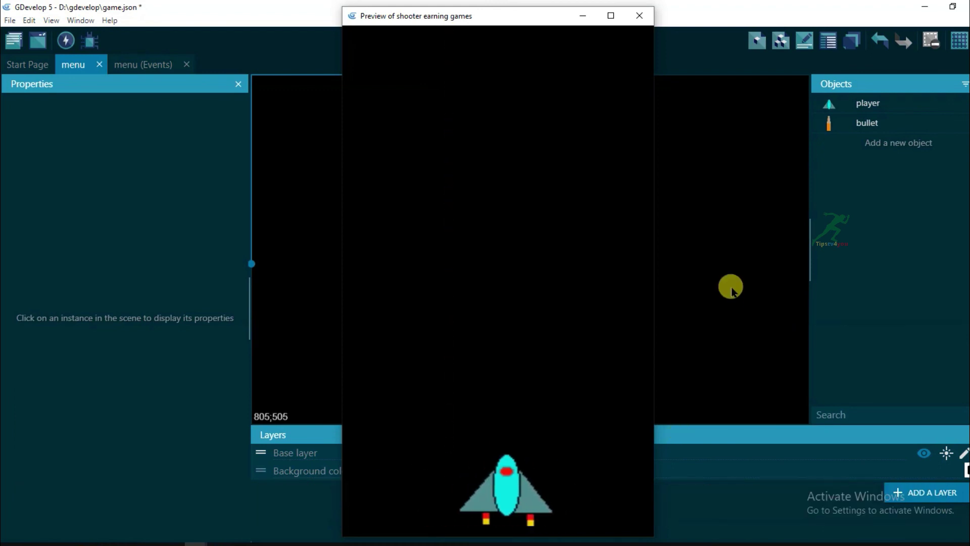
key(Right)
key(Left)
key(Right)
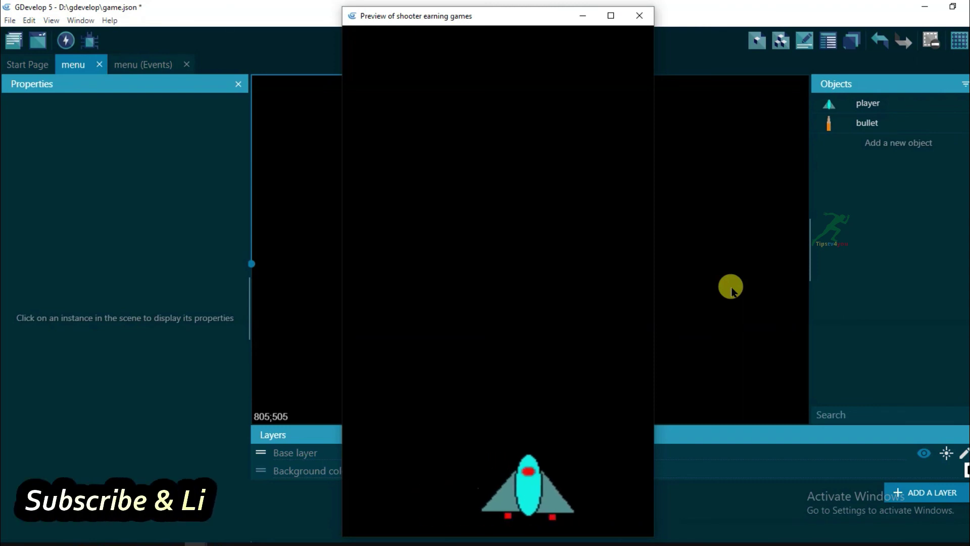
key(Left)
key(Left)
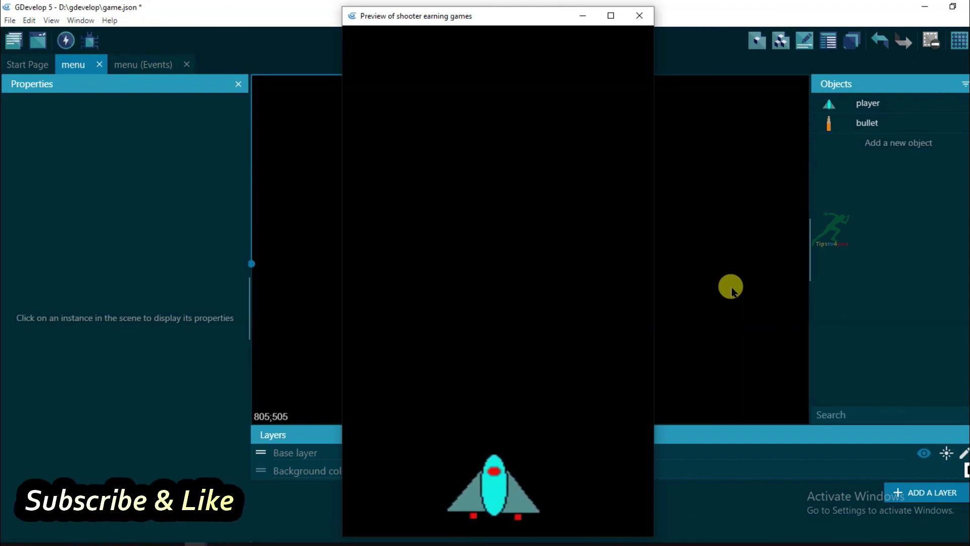